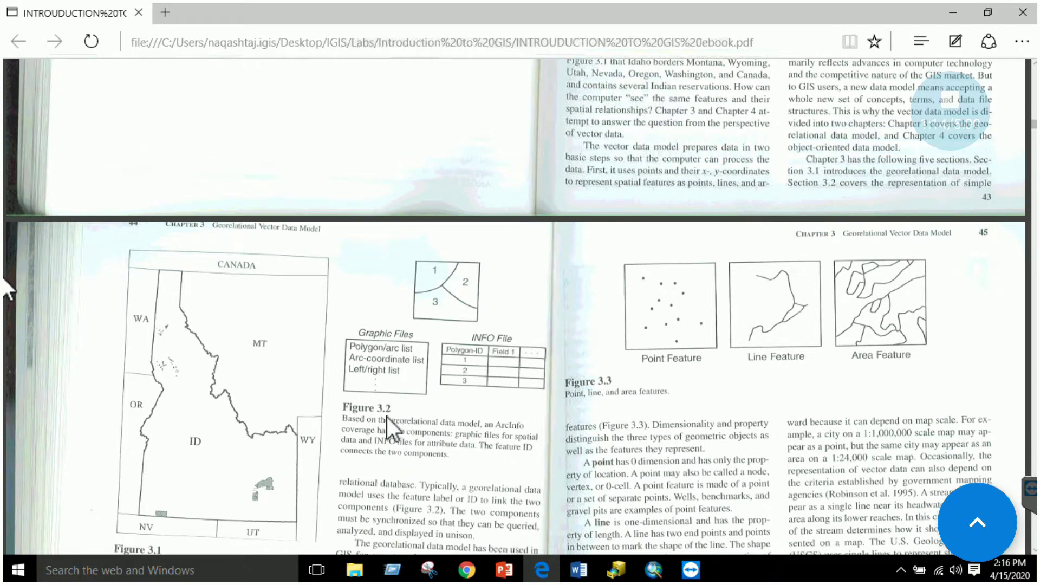
{"action": "scroll", "coordinate": [314, 411], "scroll_direction": "down", "scroll_amount": 2}
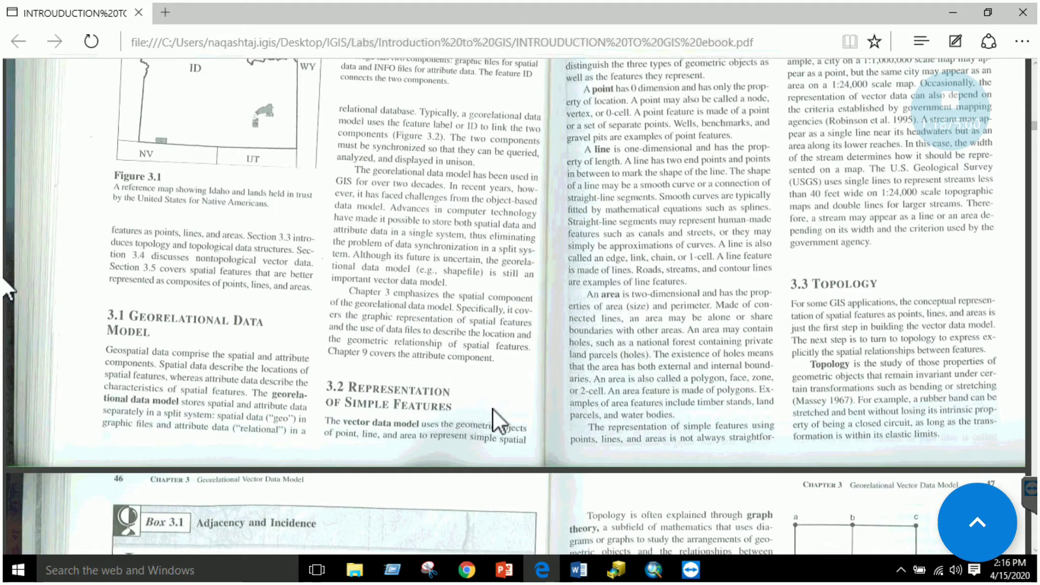
Step: Scroll the ebook PDF to the page 46–47 spread with Box 3.1 Adjacency and Incidence
{"action": "scroll", "coordinate": [502, 410], "scroll_direction": "up", "scroll_amount": 2}
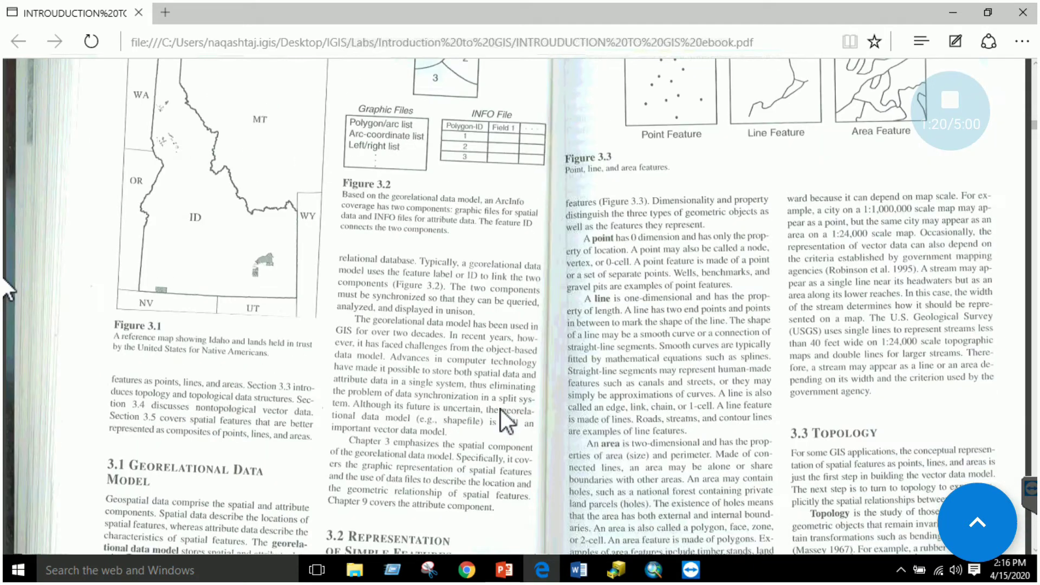
{"action": "scroll", "coordinate": [501, 409], "scroll_direction": "up", "scroll_amount": 1}
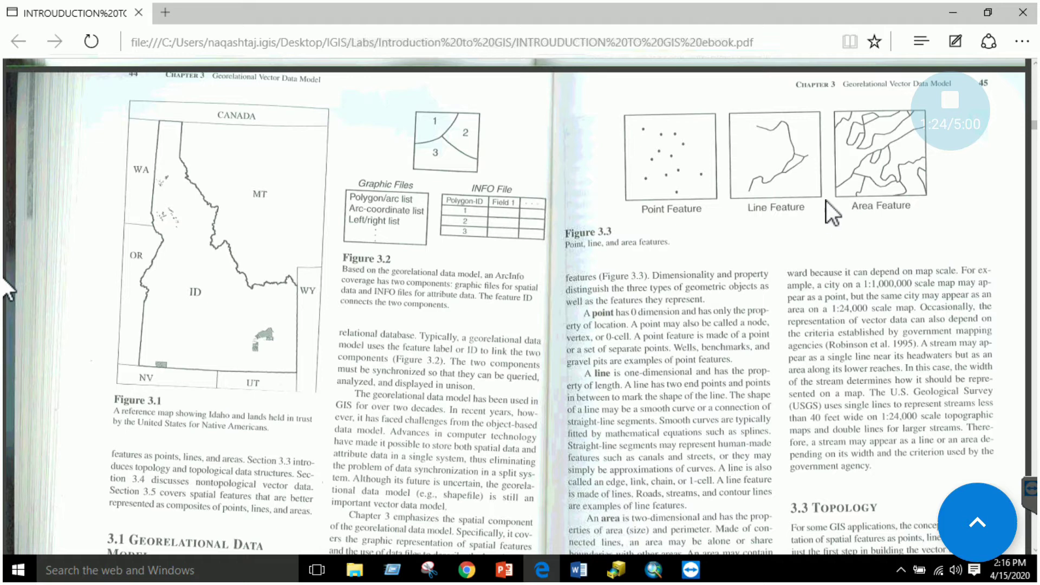
{"action": "scroll", "coordinate": [827, 201], "scroll_direction": "down", "scroll_amount": 2}
{"action": "scroll", "coordinate": [825, 216], "scroll_direction": "down", "scroll_amount": 3}
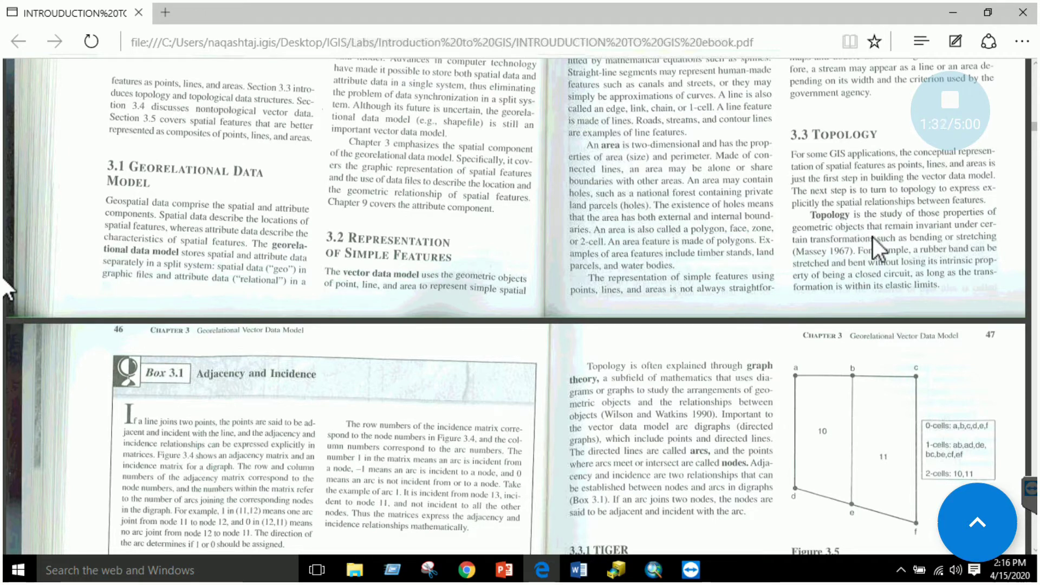
{"action": "scroll", "coordinate": [535, 386], "scroll_direction": "down", "scroll_amount": 4}
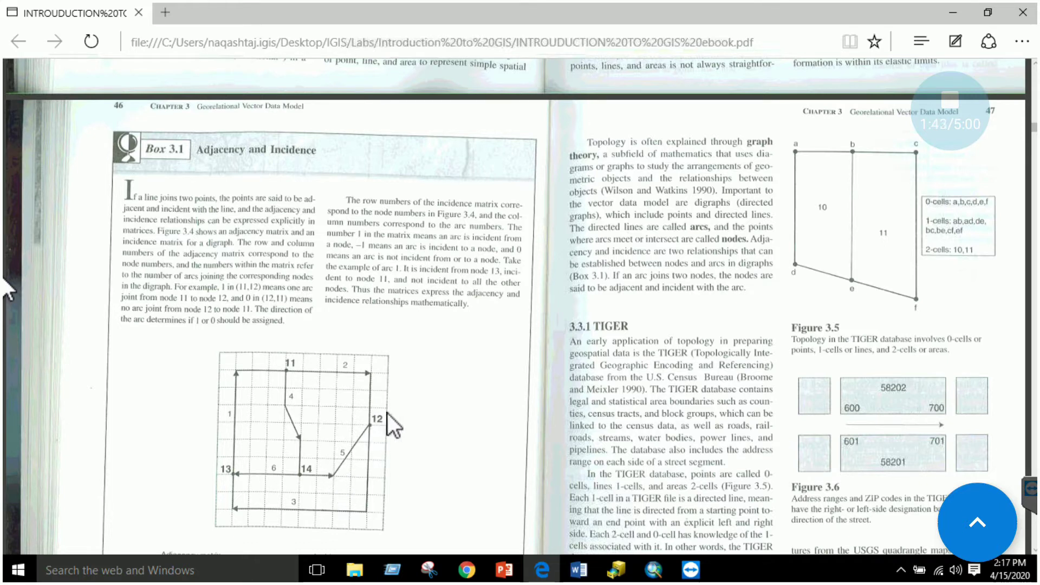
Step: Scroll past the TIGER section to page 48's Figures 3.7 and 3.8 coverage structures
{"action": "scroll", "coordinate": [395, 392], "scroll_direction": "down", "scroll_amount": 3}
{"action": "scroll", "coordinate": [394, 391], "scroll_direction": "down", "scroll_amount": 2}
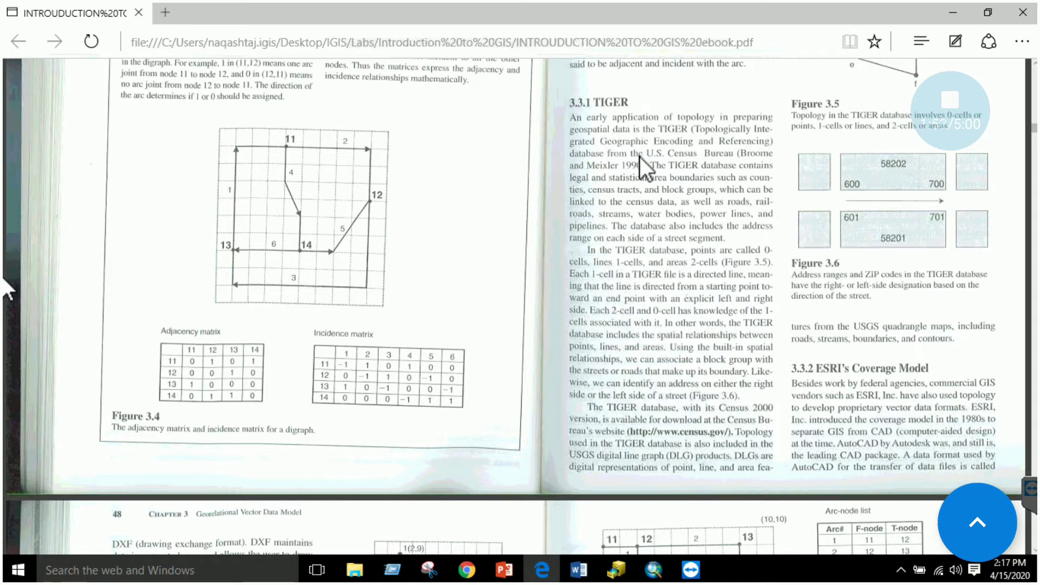
{"action": "scroll", "coordinate": [628, 171], "scroll_direction": "up", "scroll_amount": 1}
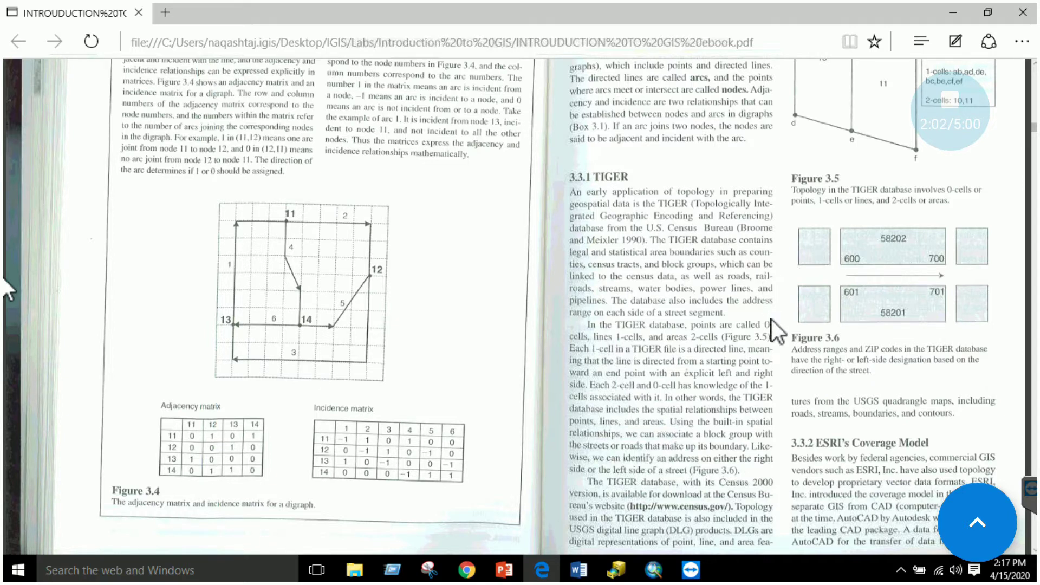
{"action": "scroll", "coordinate": [773, 323], "scroll_direction": "down", "scroll_amount": 2}
{"action": "scroll", "coordinate": [826, 316], "scroll_direction": "down", "scroll_amount": 2}
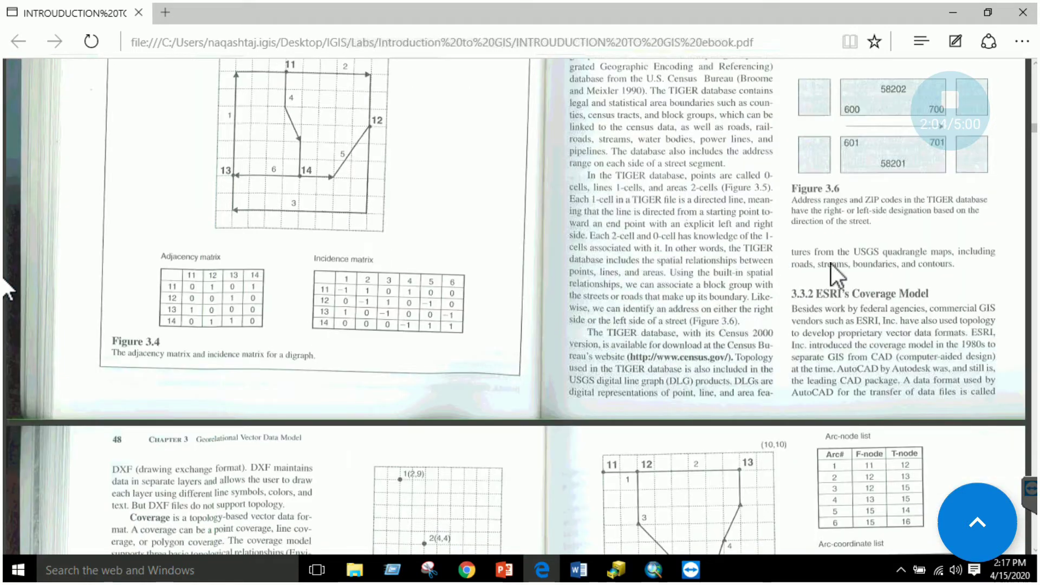
{"action": "scroll", "coordinate": [834, 261], "scroll_direction": "down", "scroll_amount": 2}
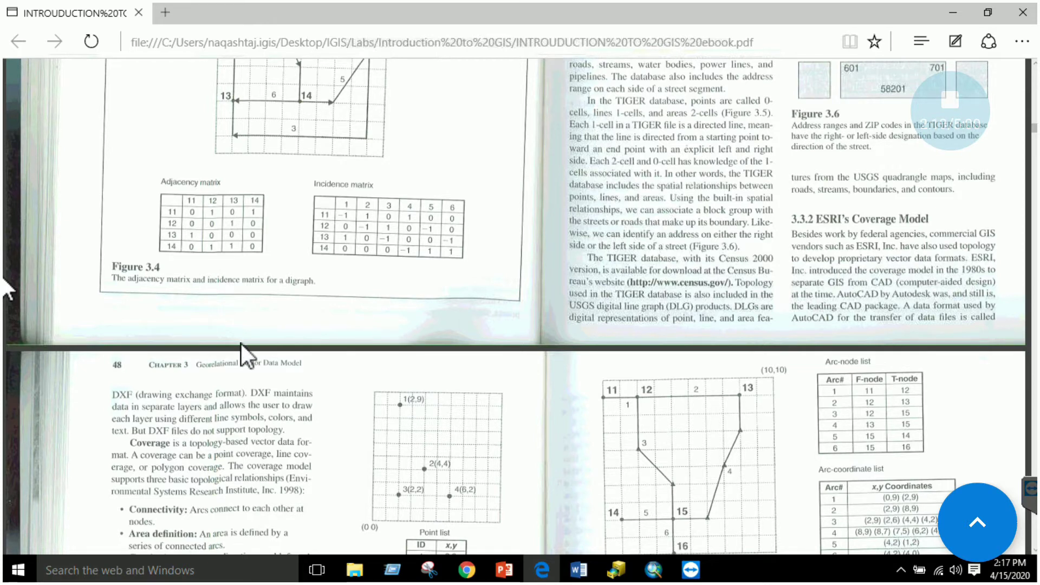
{"action": "scroll", "coordinate": [241, 343], "scroll_direction": "down", "scroll_amount": 3}
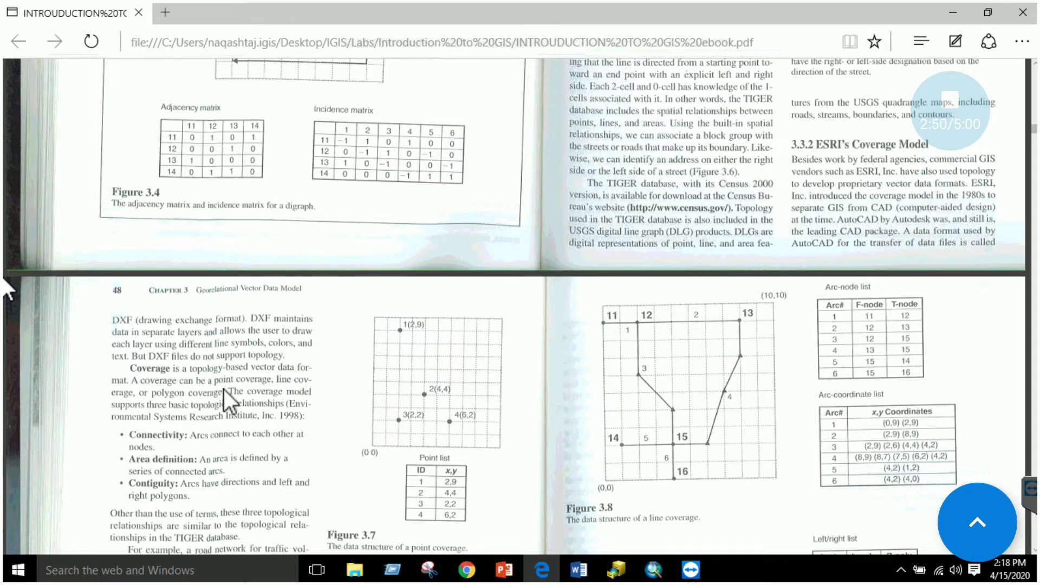
Step: Scroll past Figure 3.9 to pages 50–51 on topology and nontopological vector data
{"action": "scroll", "coordinate": [192, 366], "scroll_direction": "down", "scroll_amount": 2}
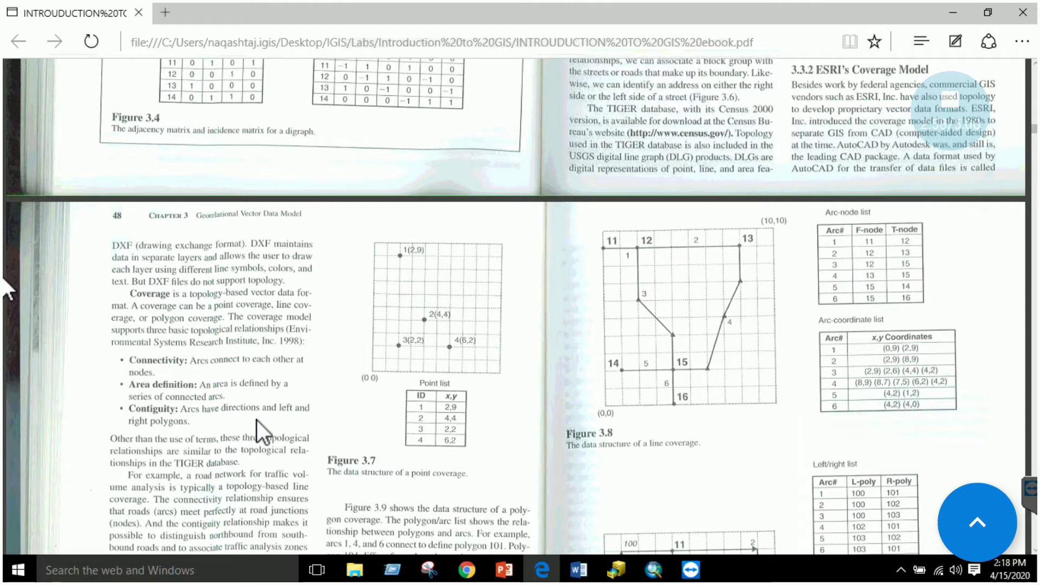
{"action": "scroll", "coordinate": [272, 379], "scroll_direction": "down", "scroll_amount": 2}
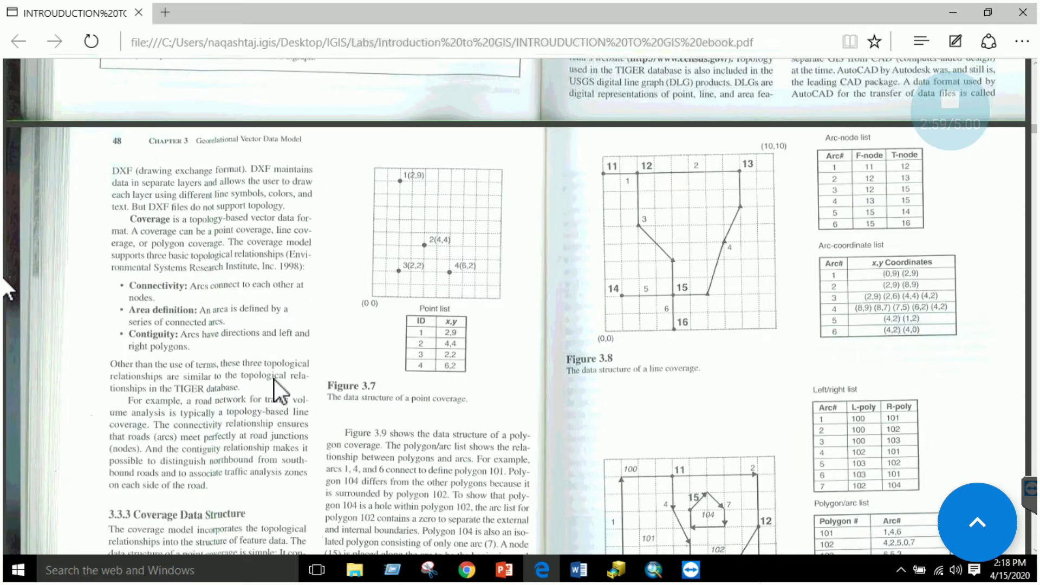
{"action": "scroll", "coordinate": [275, 379], "scroll_direction": "down", "scroll_amount": 4}
{"action": "scroll", "coordinate": [228, 331], "scroll_direction": "up", "scroll_amount": 1}
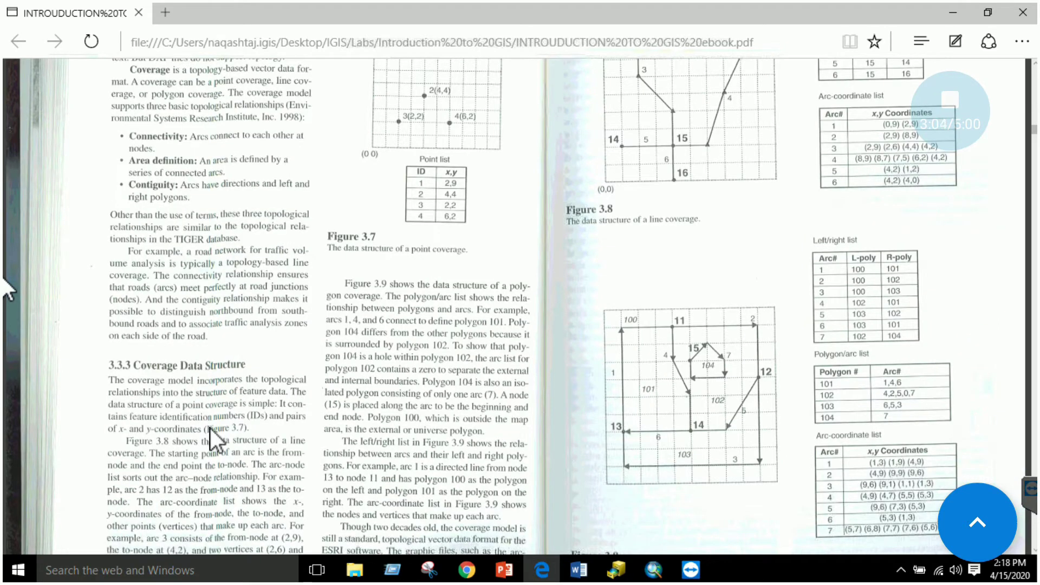
{"action": "scroll", "coordinate": [210, 428], "scroll_direction": "down", "scroll_amount": 1}
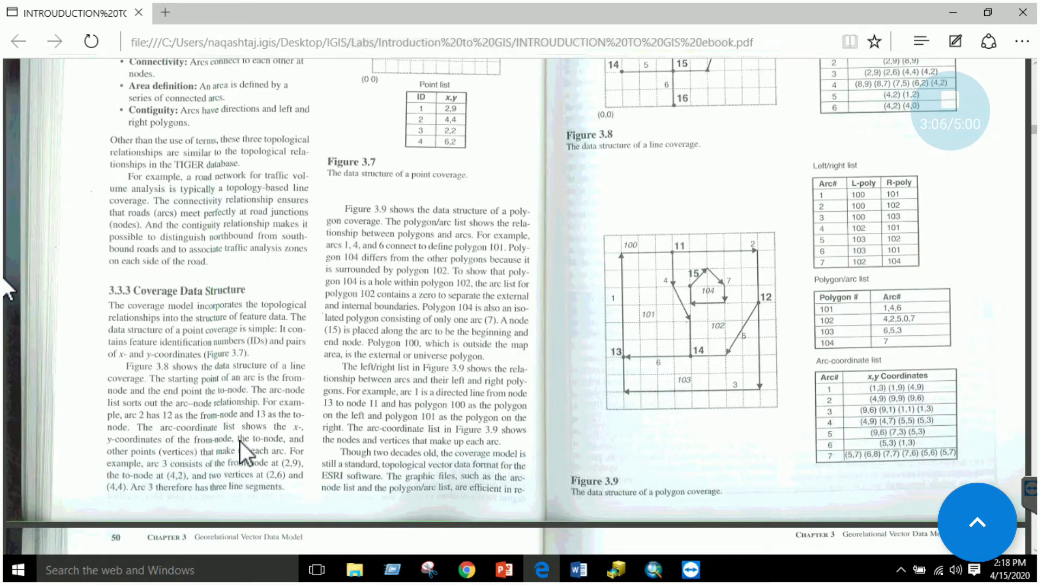
{"action": "scroll", "coordinate": [239, 441], "scroll_direction": "up", "scroll_amount": 2}
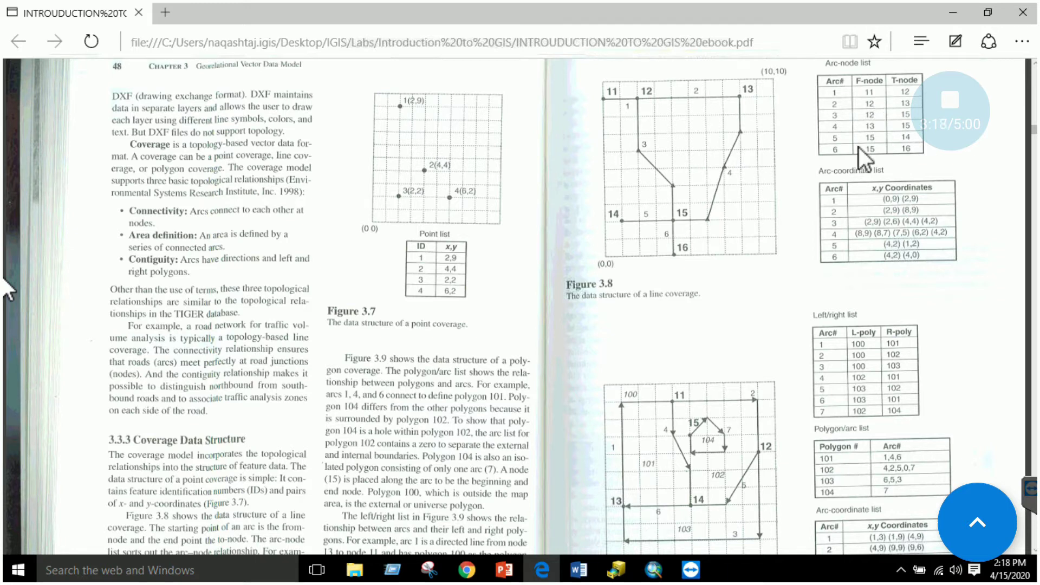
{"action": "scroll", "coordinate": [777, 337], "scroll_direction": "down", "scroll_amount": 2}
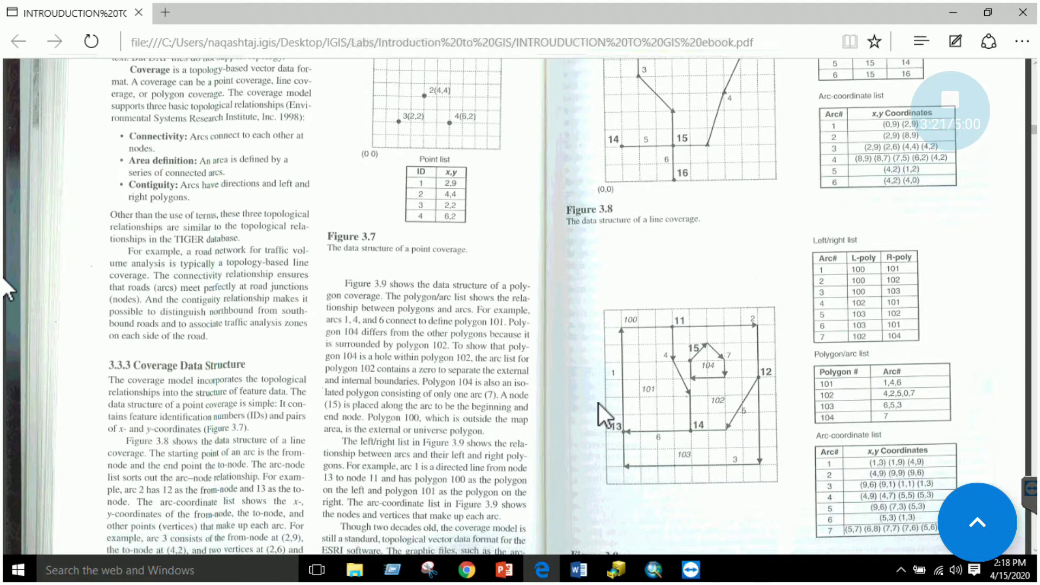
{"action": "scroll", "coordinate": [729, 312], "scroll_direction": "down", "scroll_amount": 4}
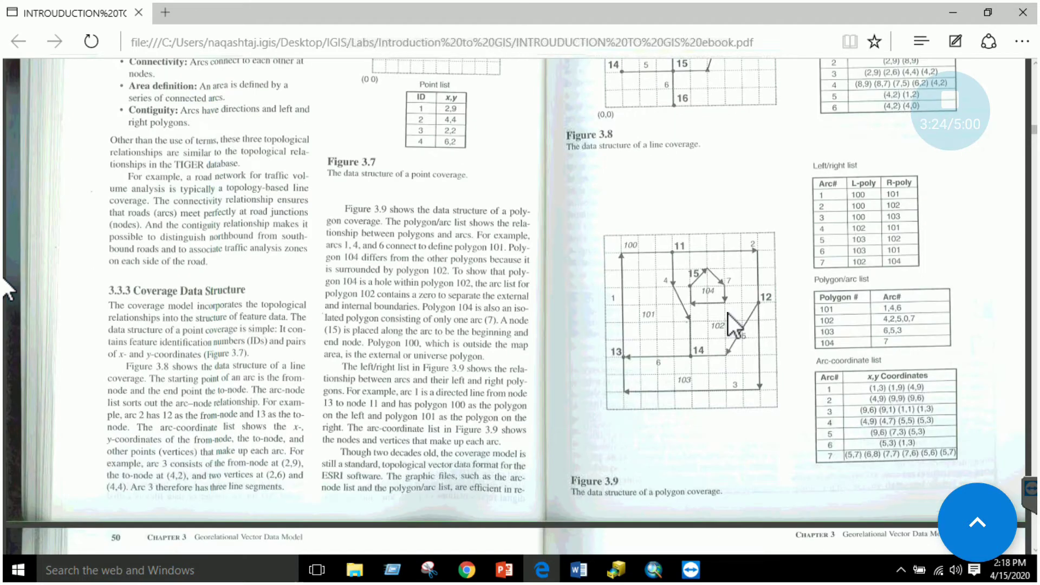
{"action": "scroll", "coordinate": [258, 369], "scroll_direction": "down", "scroll_amount": 2}
{"action": "scroll", "coordinate": [249, 378], "scroll_direction": "down", "scroll_amount": 7}
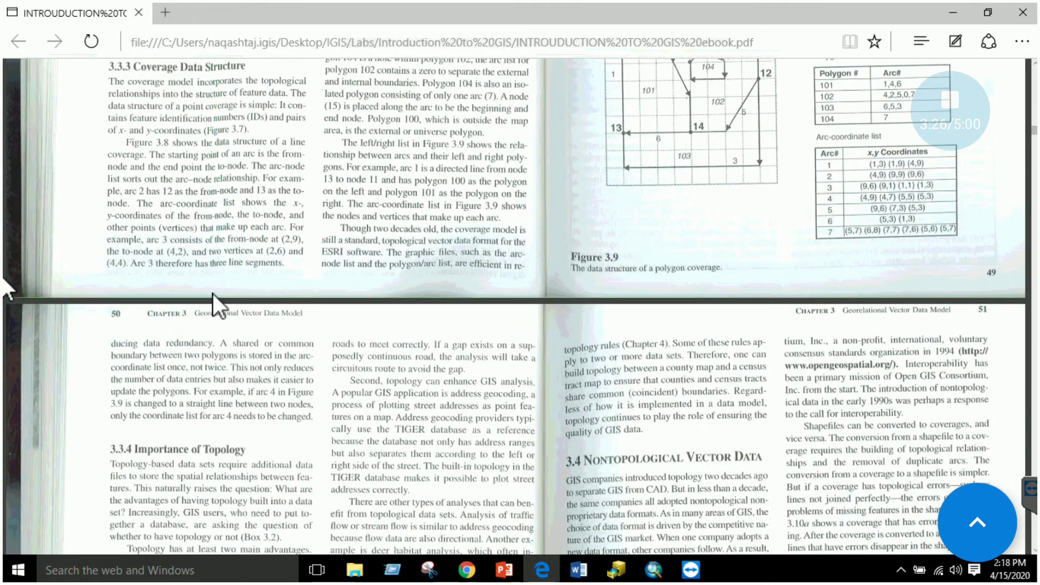
{"action": "scroll", "coordinate": [368, 316], "scroll_direction": "down", "scroll_amount": 3}
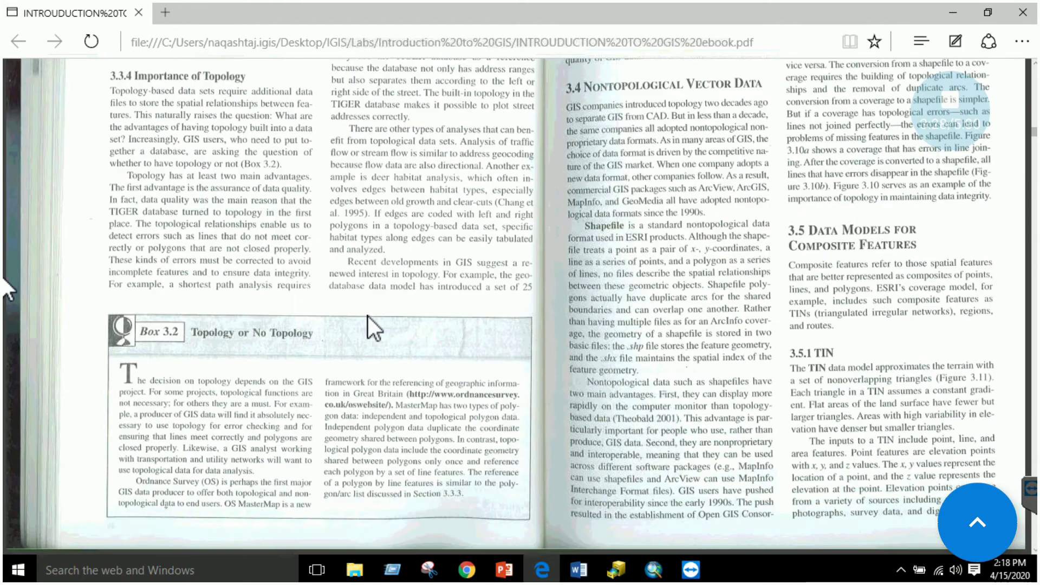
{"action": "scroll", "coordinate": [330, 293], "scroll_direction": "up", "scroll_amount": 2}
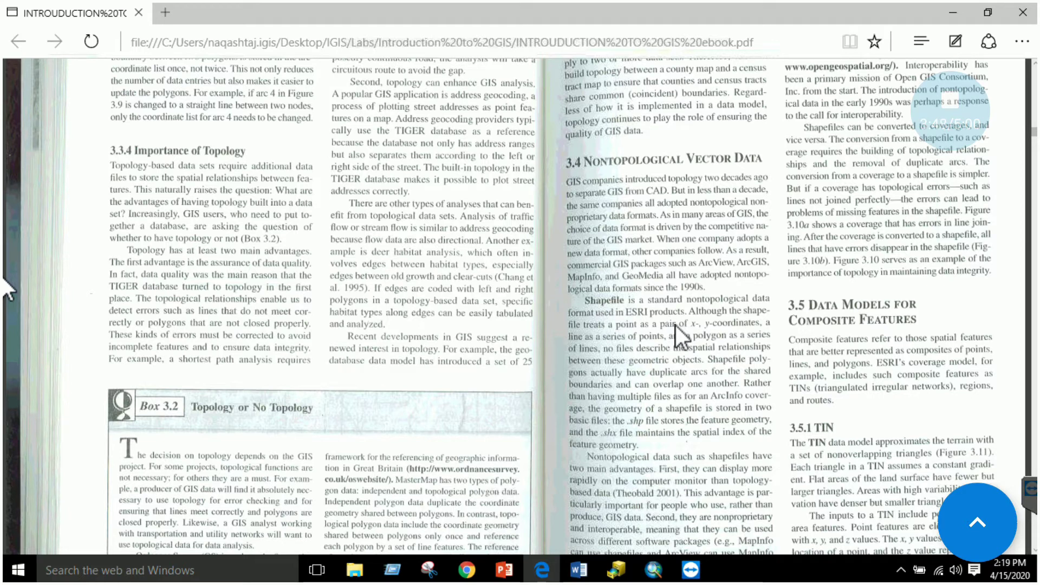
Step: Scroll through the TIN section to Figure 3.13's county map and Box 3.3
{"action": "scroll", "coordinate": [676, 327], "scroll_direction": "up", "scroll_amount": 1}
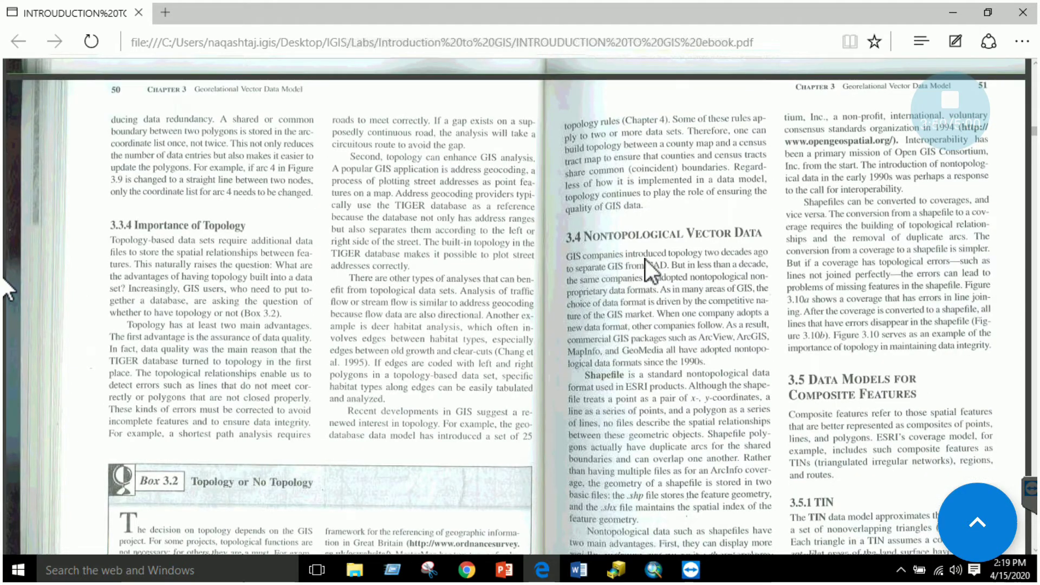
{"action": "scroll", "coordinate": [841, 342], "scroll_direction": "down", "scroll_amount": 2}
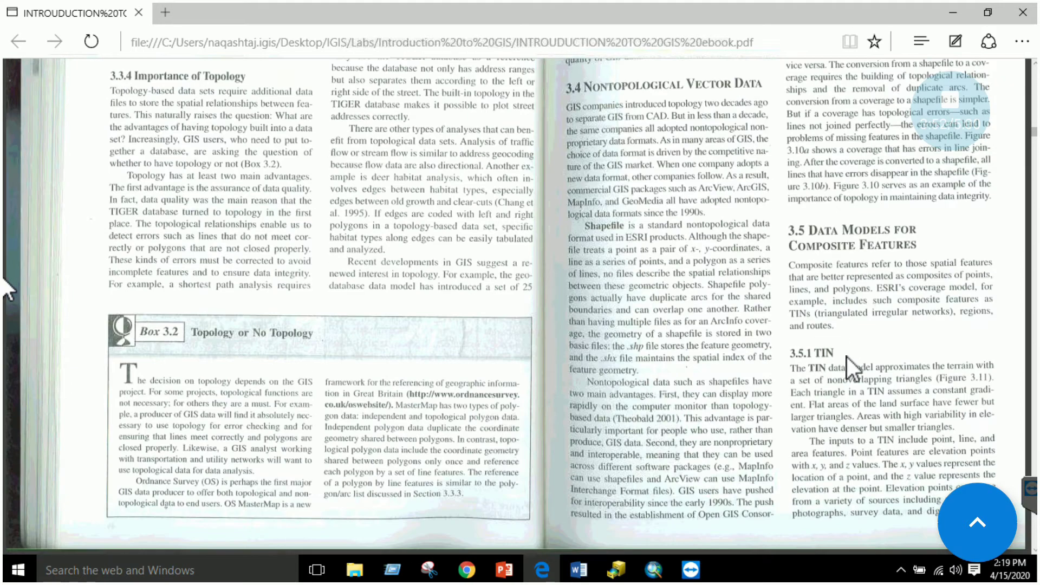
{"action": "scroll", "coordinate": [847, 357], "scroll_direction": "down", "scroll_amount": 2}
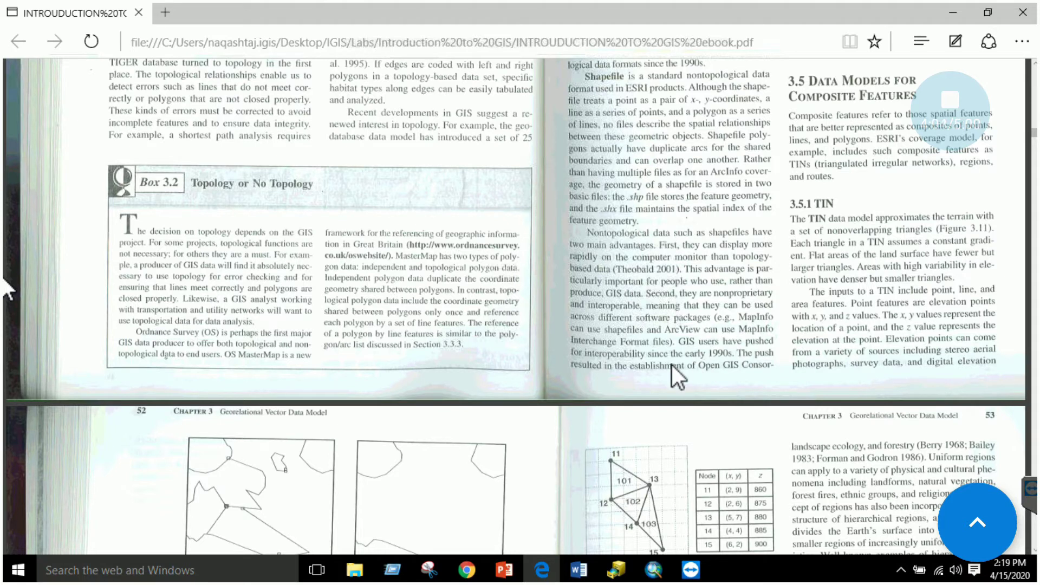
{"action": "scroll", "coordinate": [672, 365], "scroll_direction": "down", "scroll_amount": 3}
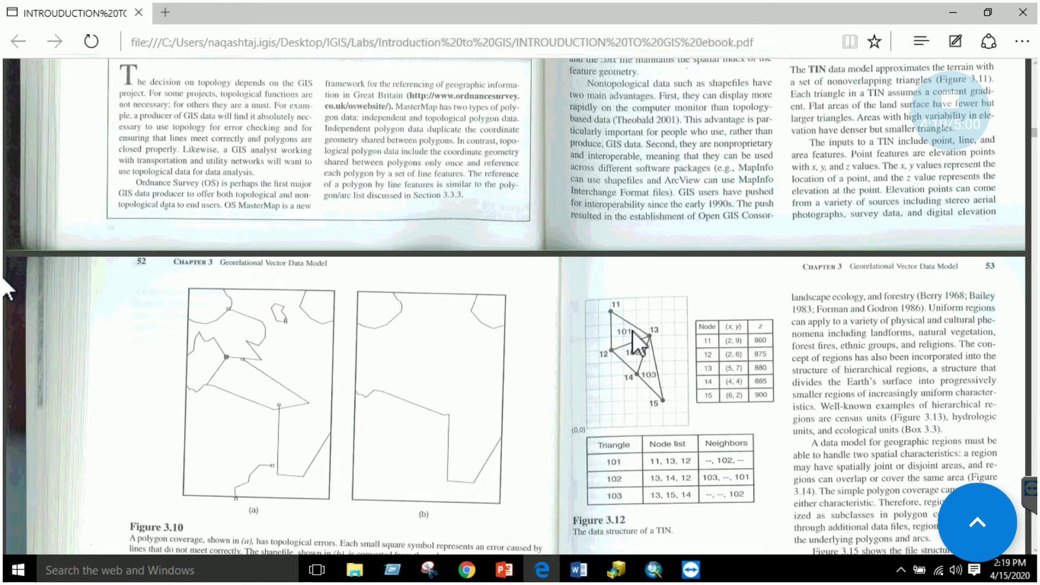
{"action": "scroll", "coordinate": [633, 332], "scroll_direction": "down", "scroll_amount": 4}
{"action": "scroll", "coordinate": [609, 320], "scroll_direction": "down", "scroll_amount": 5}
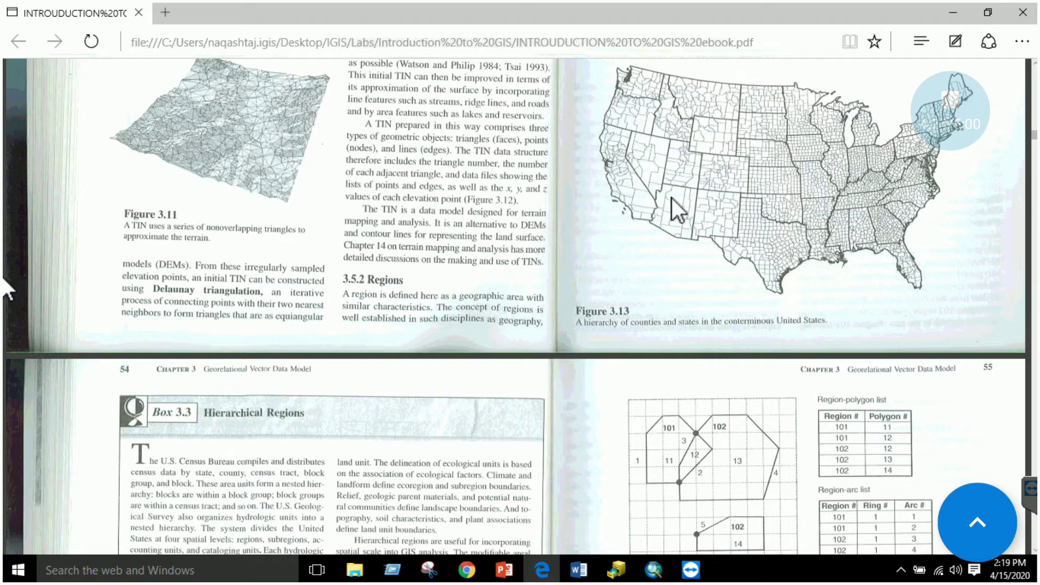
Step: Read the ebook's Chapter 3 Task 1–3 instructions, then bring up the Chap3 lab document
{"action": "scroll", "coordinate": [670, 219], "scroll_direction": "down", "scroll_amount": 5}
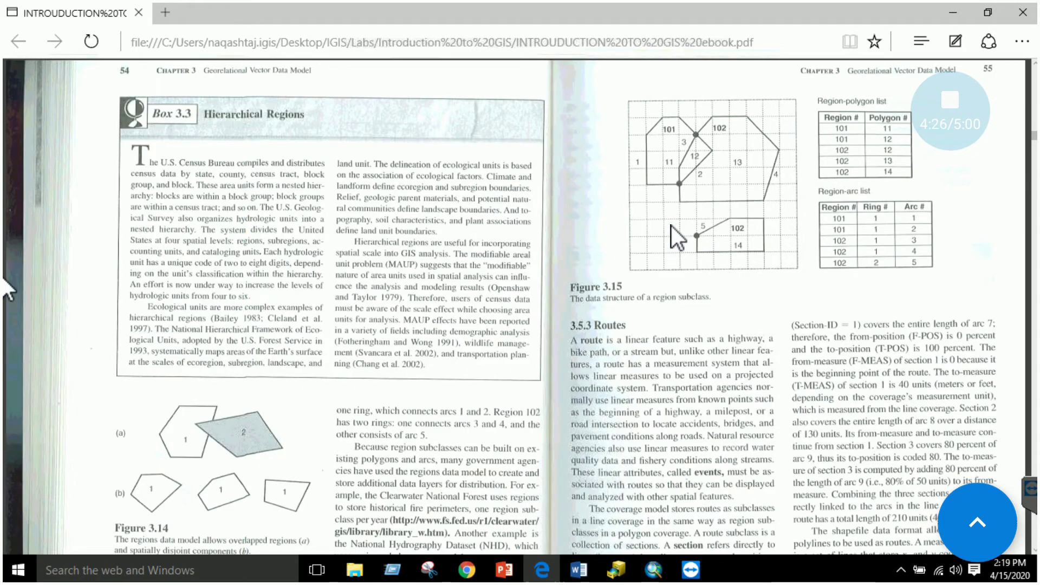
{"action": "scroll", "coordinate": [652, 249], "scroll_direction": "down", "scroll_amount": 3}
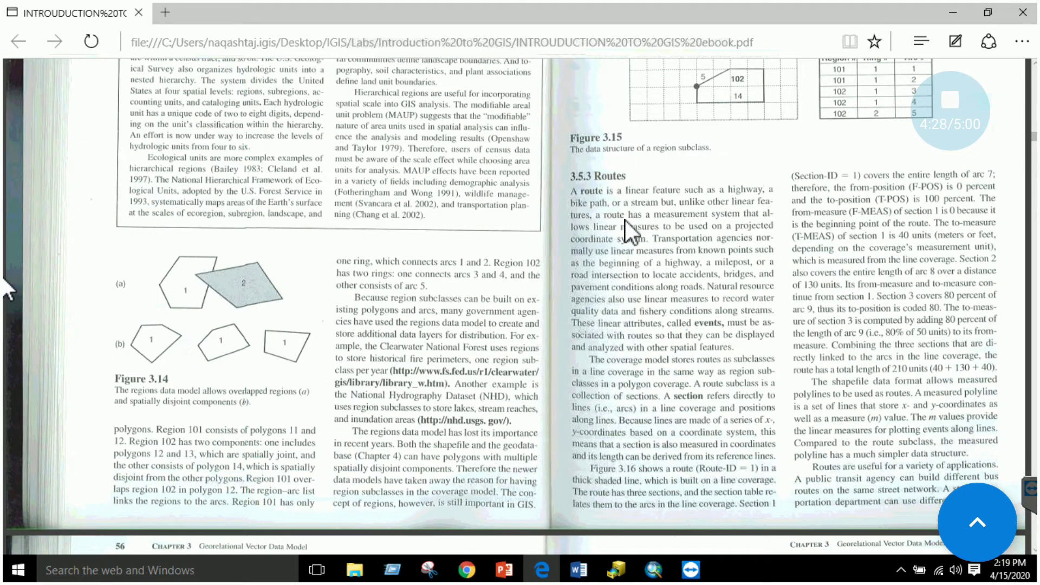
{"action": "scroll", "coordinate": [628, 211], "scroll_direction": "up", "scroll_amount": 1}
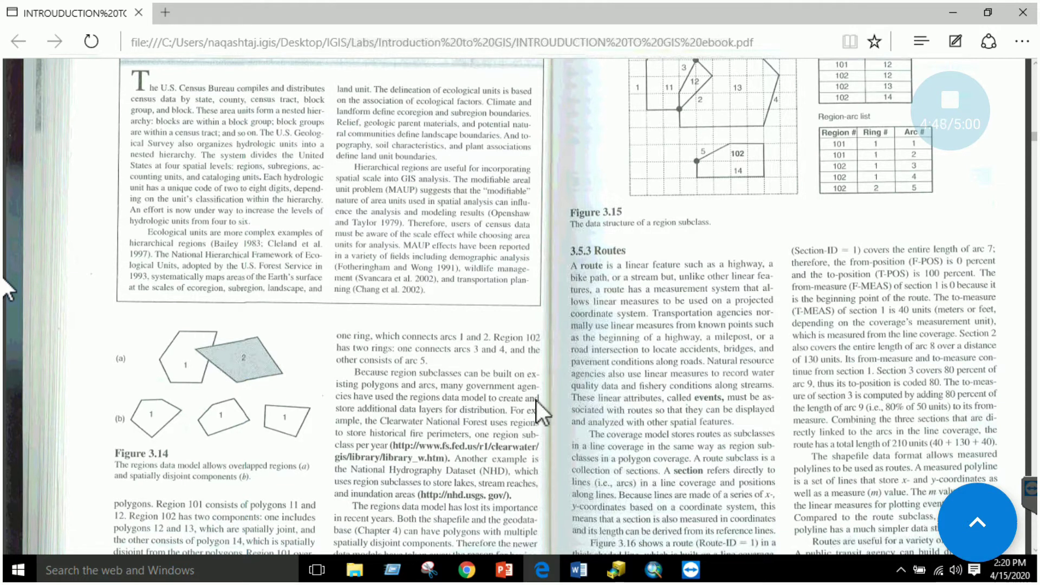
{"action": "scroll", "coordinate": [804, 407], "scroll_direction": "down", "scroll_amount": 3}
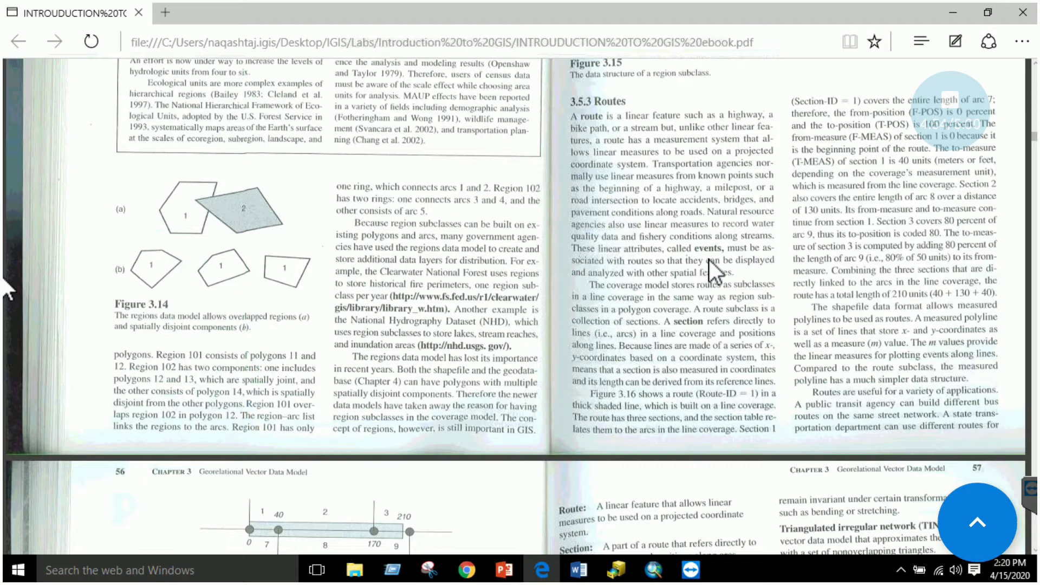
{"action": "scroll", "coordinate": [437, 434], "scroll_direction": "down", "scroll_amount": 6}
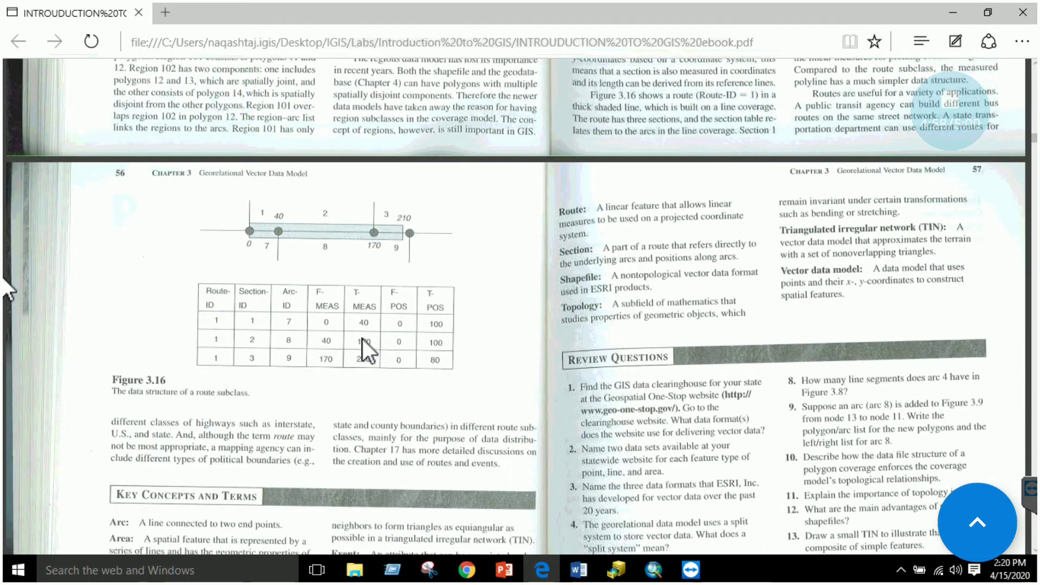
{"action": "scroll", "coordinate": [362, 340], "scroll_direction": "down", "scroll_amount": 7}
{"action": "scroll", "coordinate": [509, 331], "scroll_direction": "down", "scroll_amount": 3}
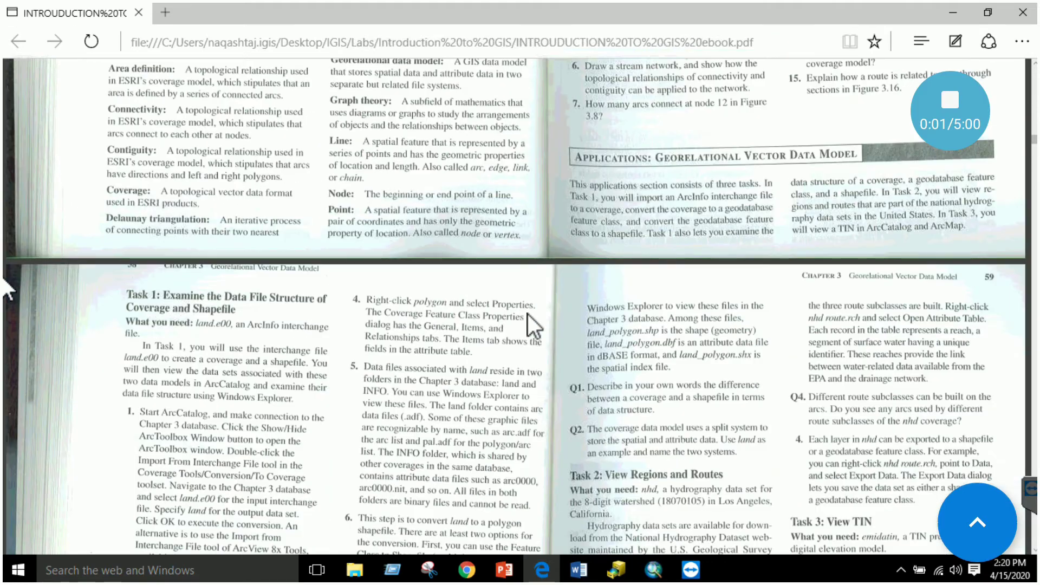
{"action": "scroll", "coordinate": [547, 390], "scroll_direction": "down", "scroll_amount": 6}
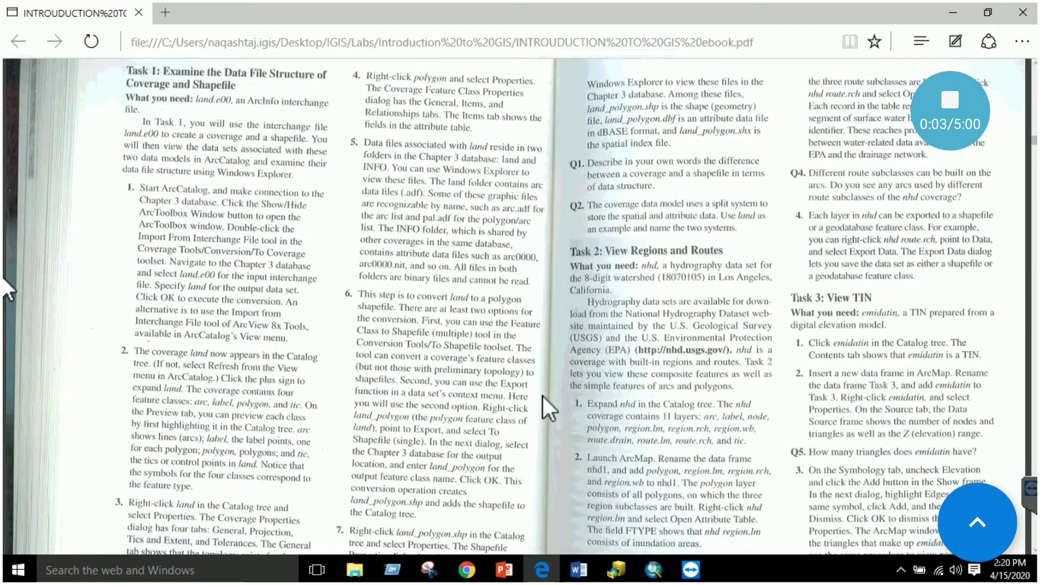
{"action": "scroll", "coordinate": [557, 383], "scroll_direction": "up", "scroll_amount": 1}
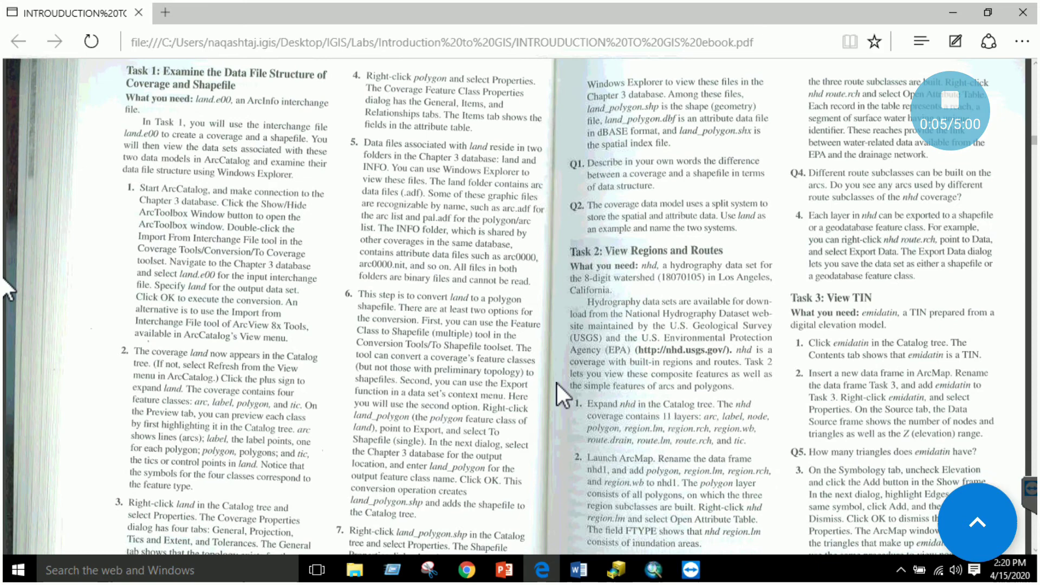
{"action": "scroll", "coordinate": [235, 168], "scroll_direction": "up", "scroll_amount": 2}
{"action": "scroll", "coordinate": [279, 267], "scroll_direction": "down", "scroll_amount": 3}
{"action": "scroll", "coordinate": [308, 293], "scroll_direction": "up", "scroll_amount": 3}
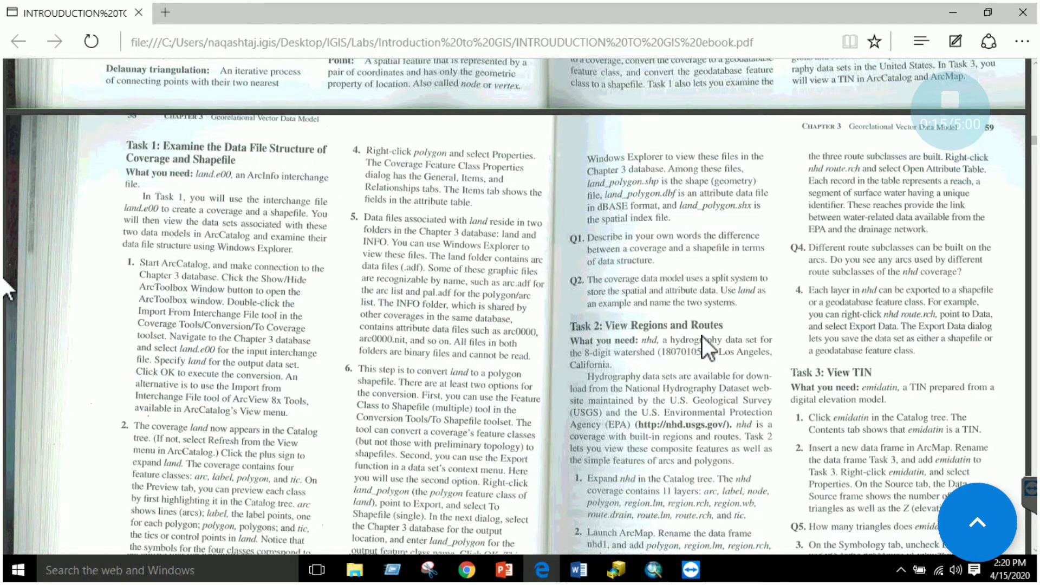
{"action": "scroll", "coordinate": [861, 385], "scroll_direction": "down", "scroll_amount": 7}
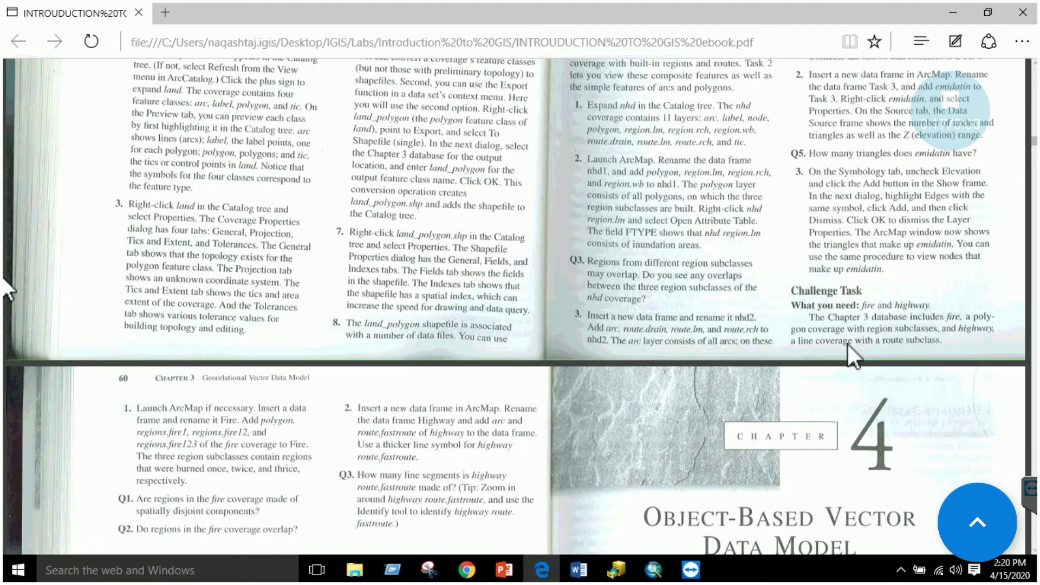
{"action": "scroll", "coordinate": [834, 320], "scroll_direction": "up", "scroll_amount": 4}
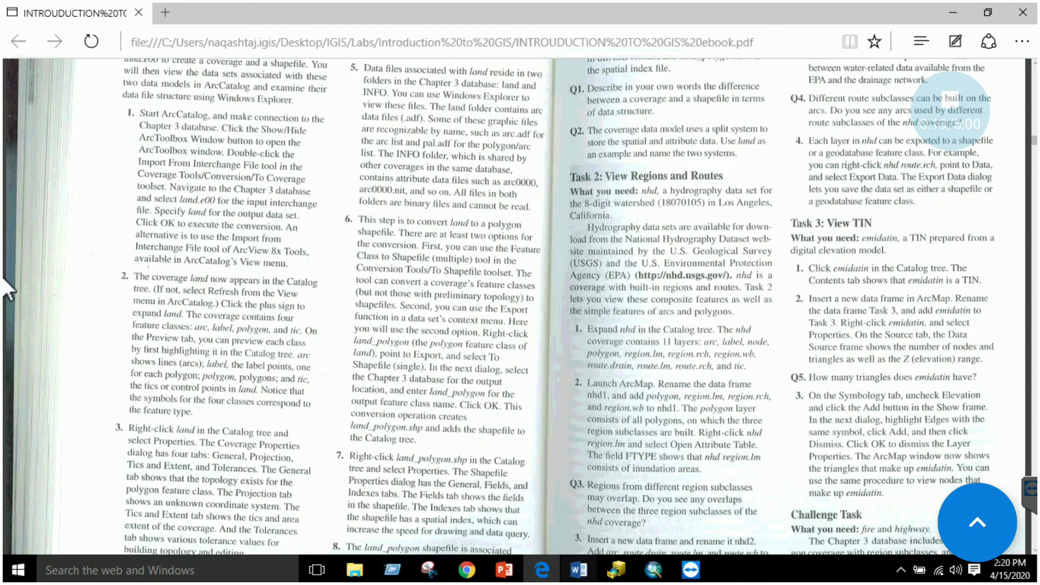
{"action": "left_click", "coordinate": [578, 569]}
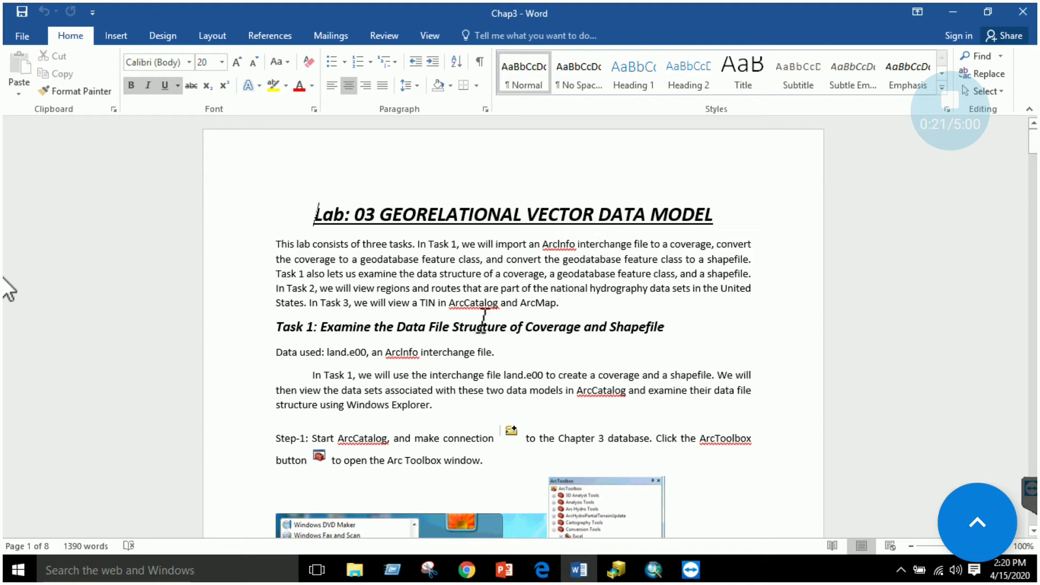
Step: Read the Task 1 notes on land.e00 and scroll down to the Import from E00 step
{"action": "scroll", "coordinate": [420, 282], "scroll_direction": "down", "scroll_amount": 2}
{"action": "scroll", "coordinate": [361, 279], "scroll_direction": "down", "scroll_amount": 1}
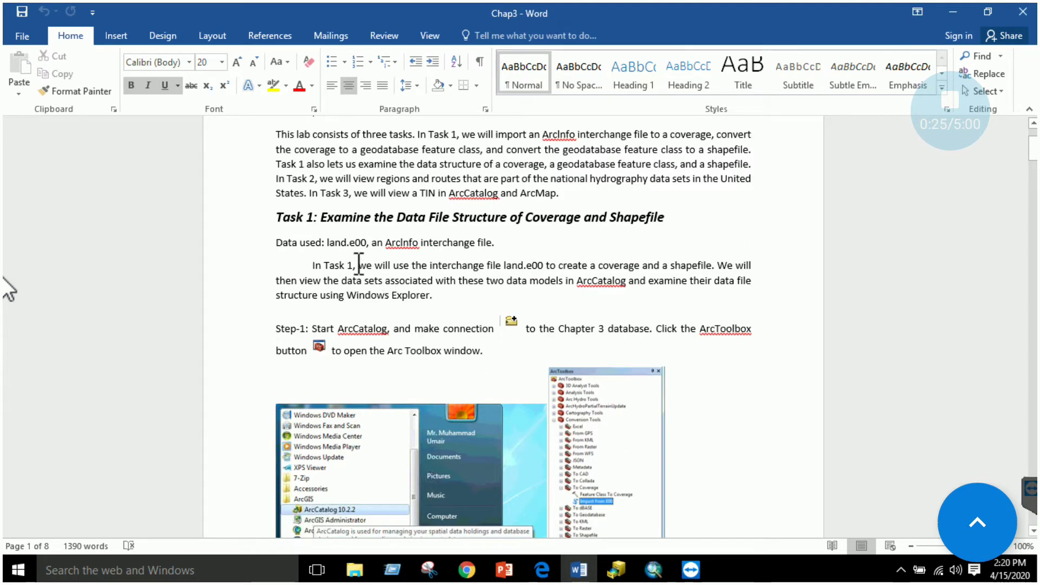
{"action": "left_click_drag", "start_coordinate": [329, 243], "coordinate": [366, 244]}
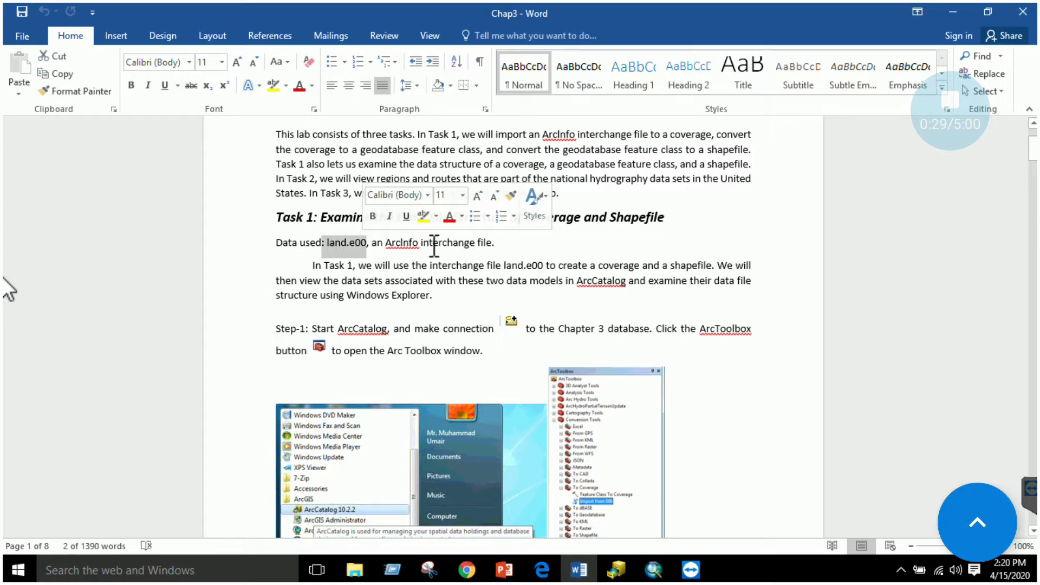
{"action": "left_click_drag", "start_coordinate": [507, 244], "coordinate": [379, 247]}
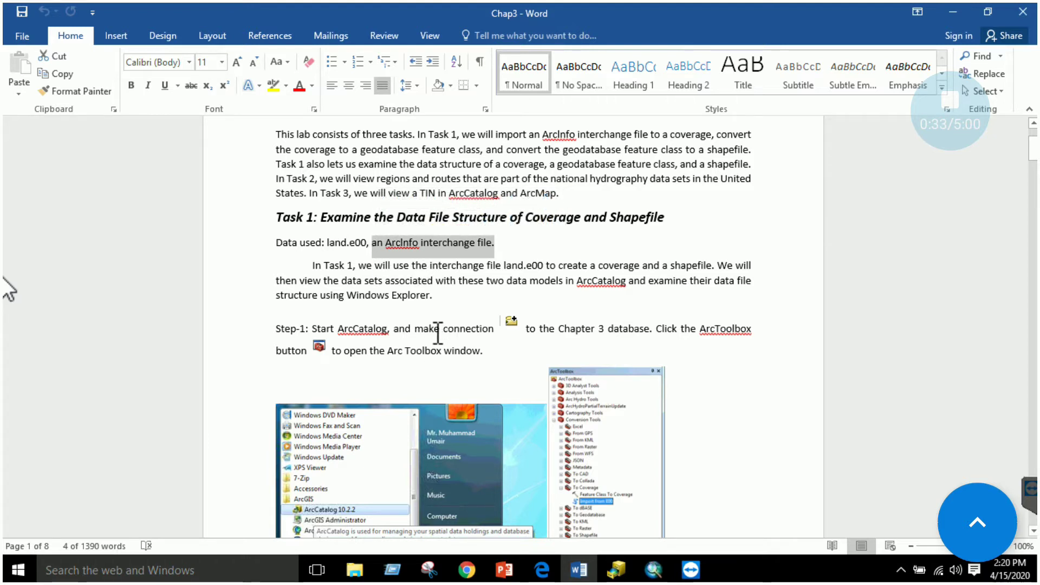
{"action": "scroll", "coordinate": [451, 331], "scroll_direction": "down", "scroll_amount": 4}
{"action": "scroll", "coordinate": [466, 315], "scroll_direction": "up", "scroll_amount": 3}
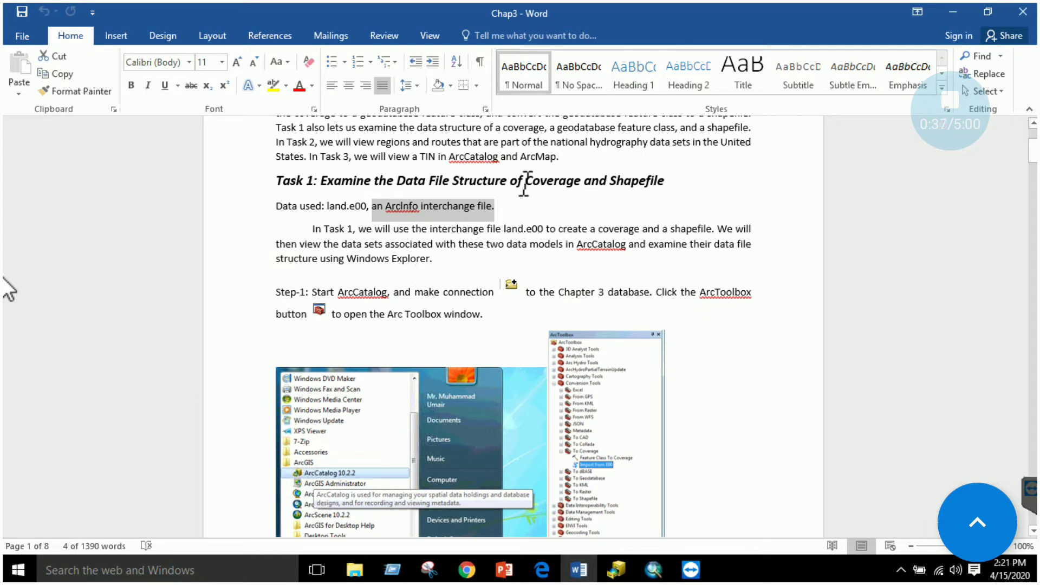
{"action": "left_click_drag", "start_coordinate": [521, 181], "coordinate": [600, 182]}
{"action": "left_click", "coordinate": [594, 292]}
{"action": "scroll", "coordinate": [590, 297], "scroll_direction": "down", "scroll_amount": 7}
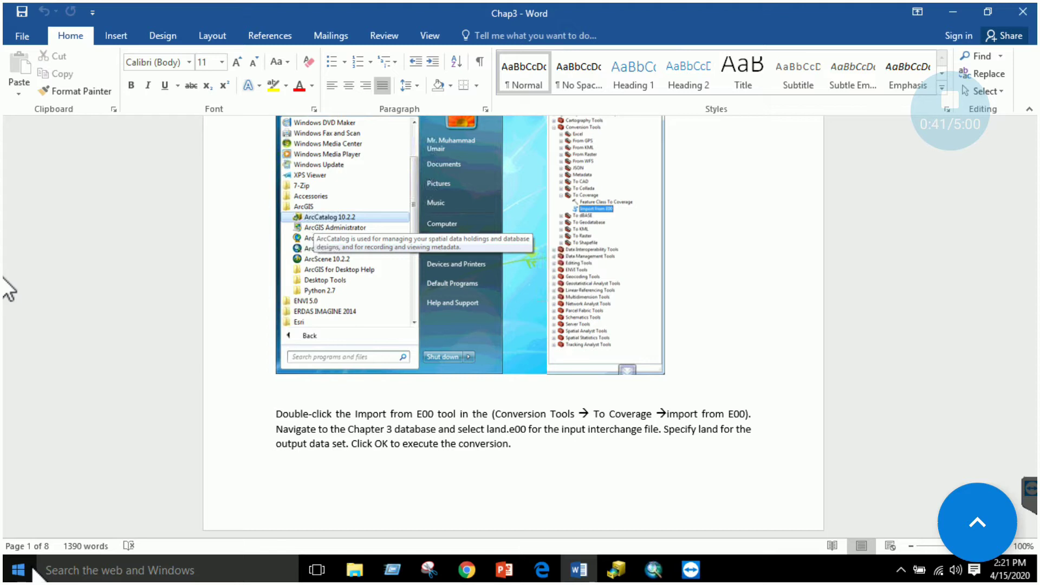
Step: In ArcCatalog, close ArcToolbox and expand chap3 to list its coverages, shapefiles and TIN
{"action": "left_click", "coordinate": [618, 571]}
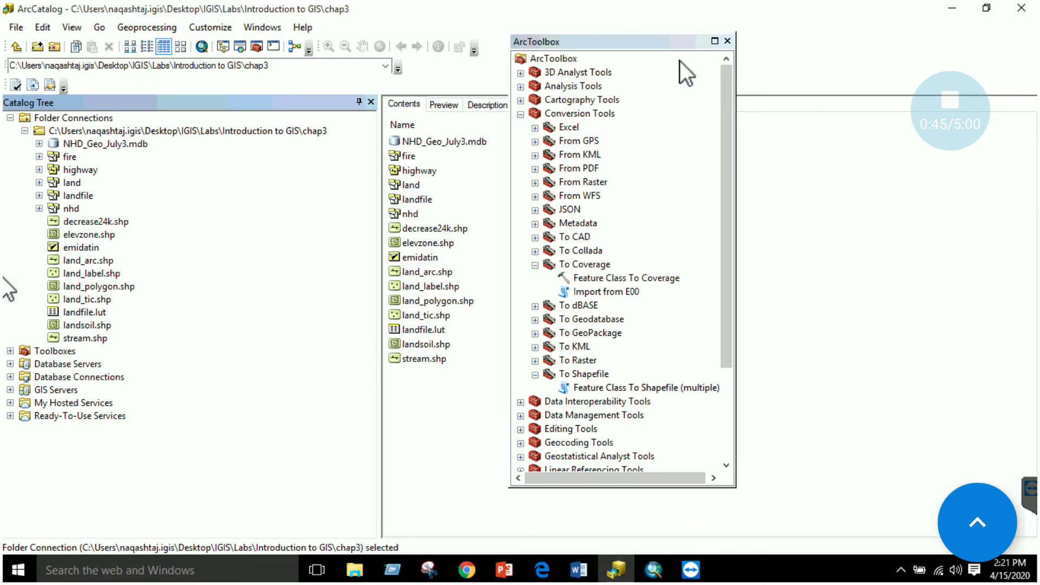
{"action": "left_click", "coordinate": [727, 42]}
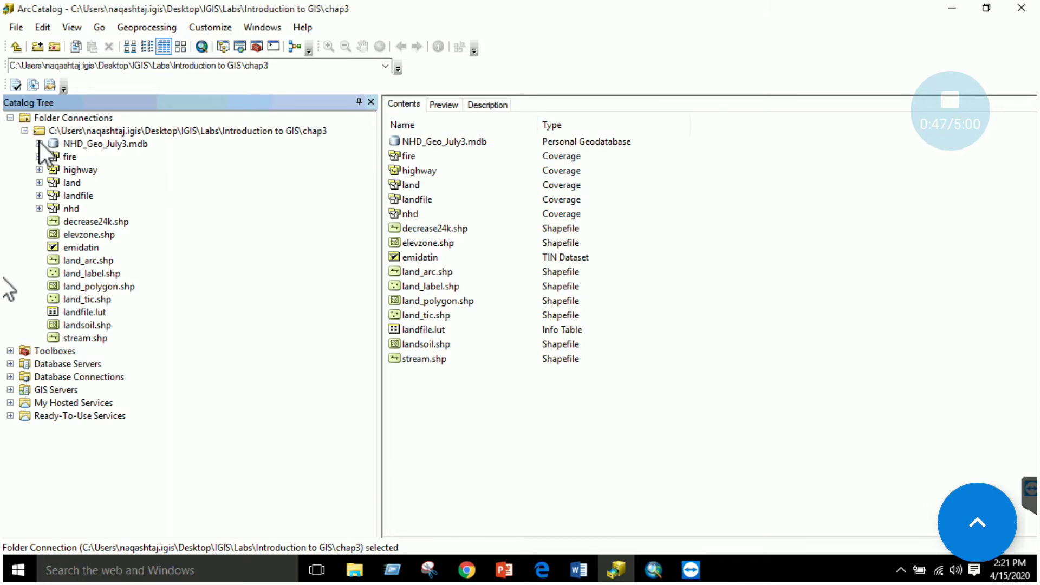
{"action": "left_click", "coordinate": [25, 131]}
{"action": "right_click", "coordinate": [79, 120]}
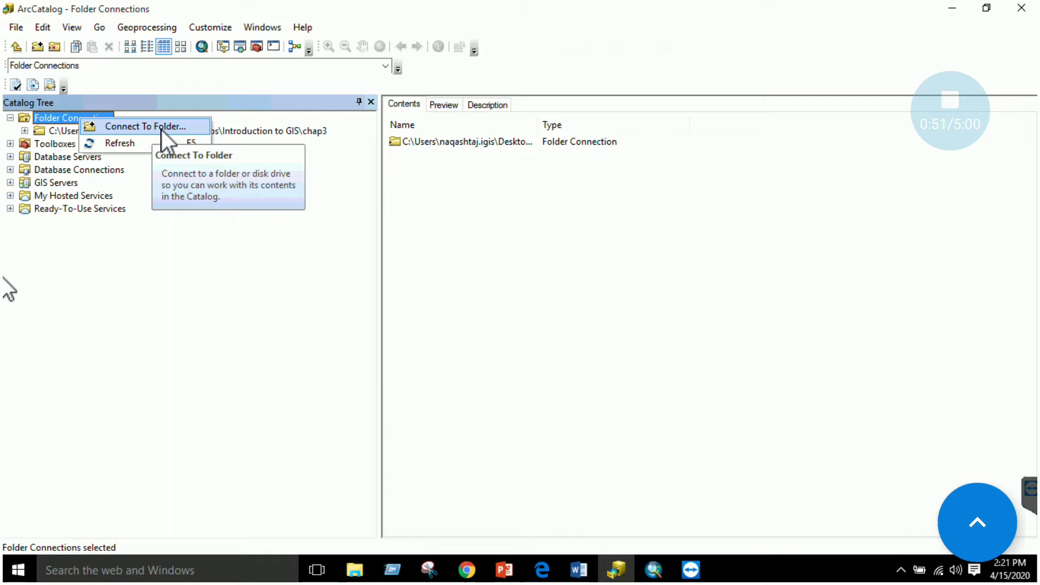
{"action": "left_click", "coordinate": [66, 128]}
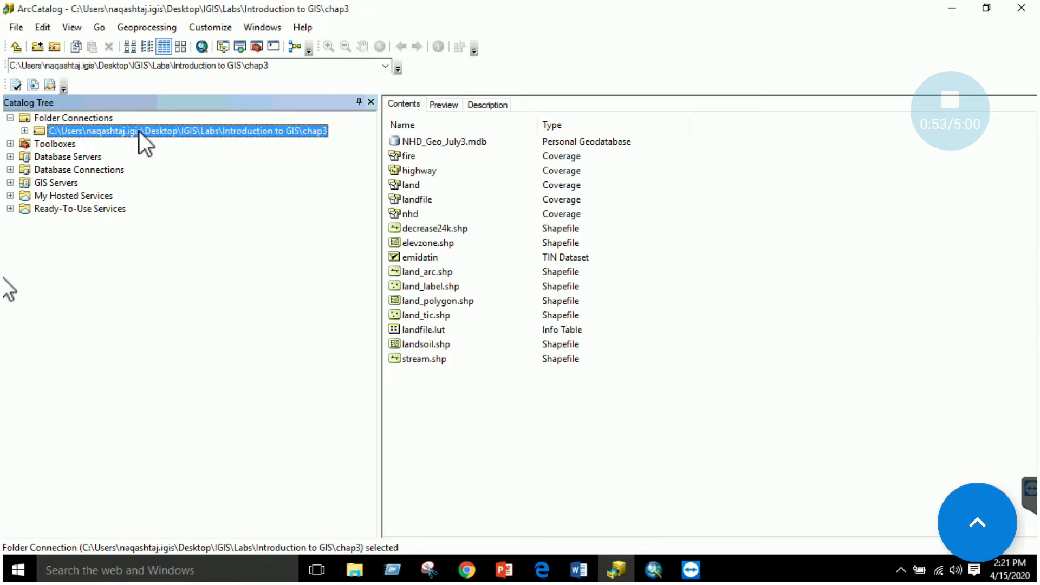
{"action": "left_click", "coordinate": [25, 131]}
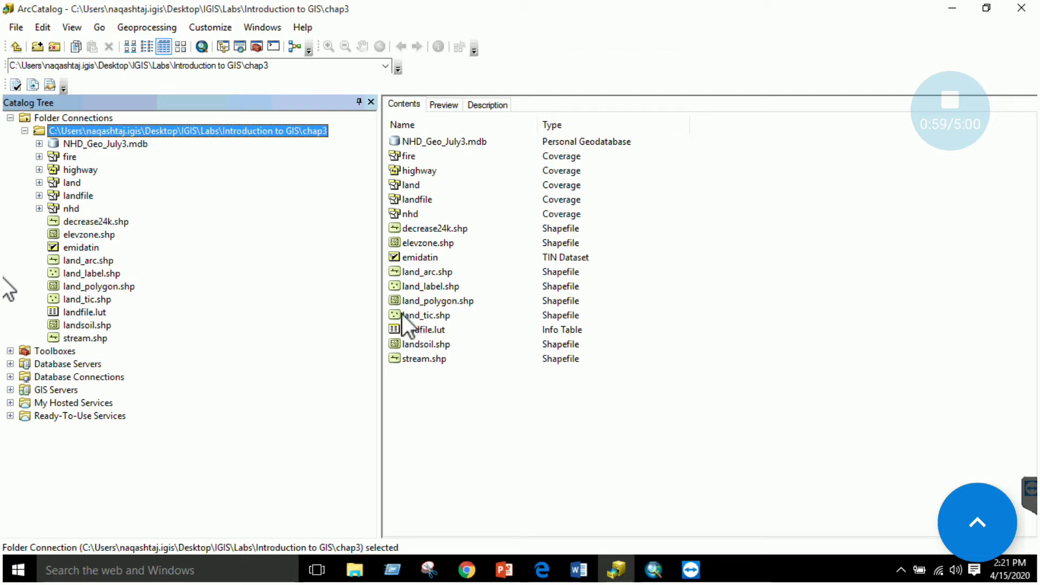
{"action": "mouse_move", "coordinate": [608, 563]}
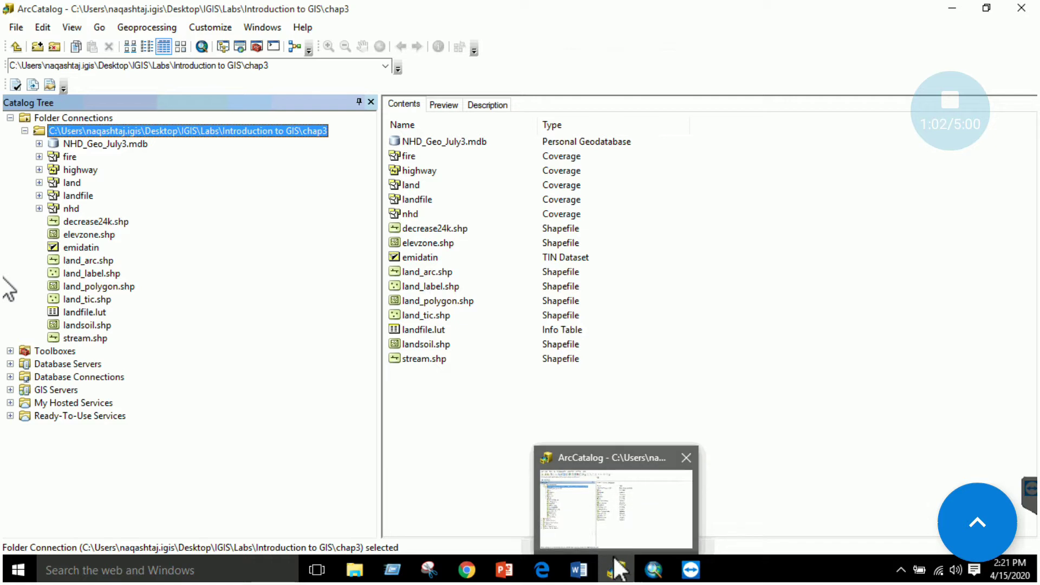
{"action": "left_click", "coordinate": [578, 569]}
{"action": "scroll", "coordinate": [499, 326], "scroll_direction": "up", "scroll_amount": 3}
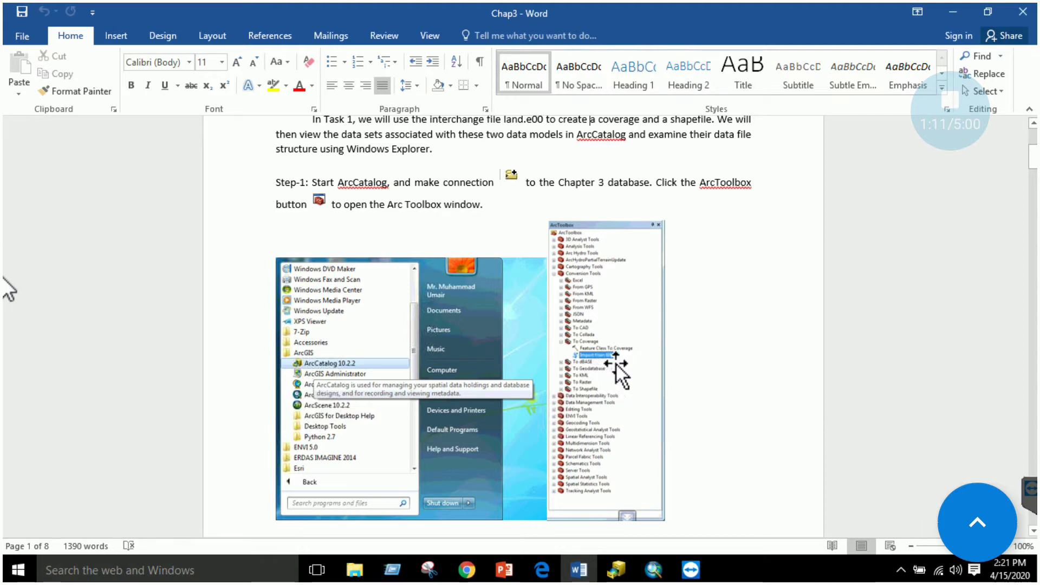
{"action": "left_click", "coordinate": [616, 569]}
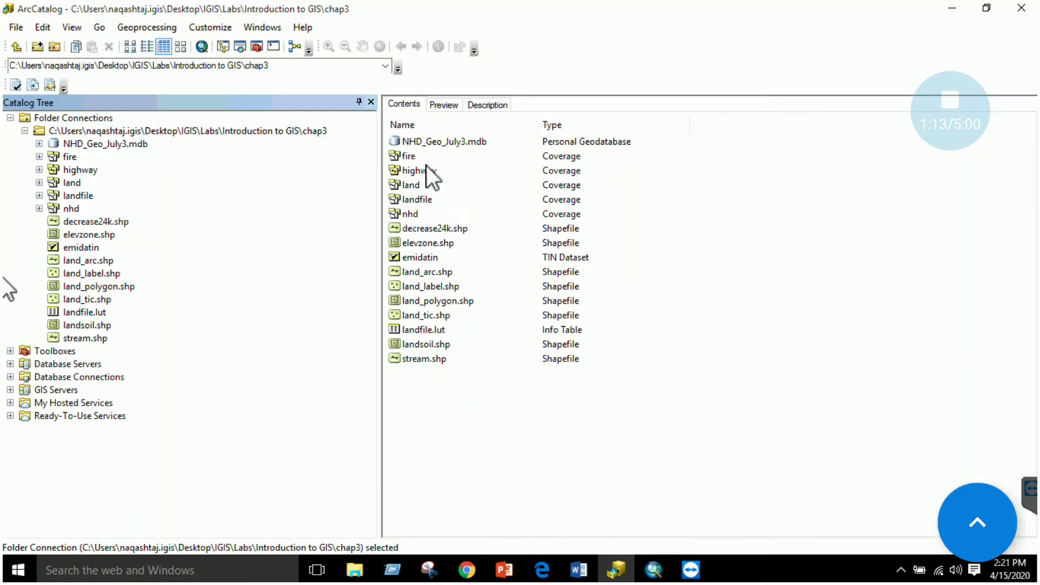
Step: Open the Import from E00 tool under Conversion Tools > To Coverage
{"action": "left_click", "coordinate": [257, 46]}
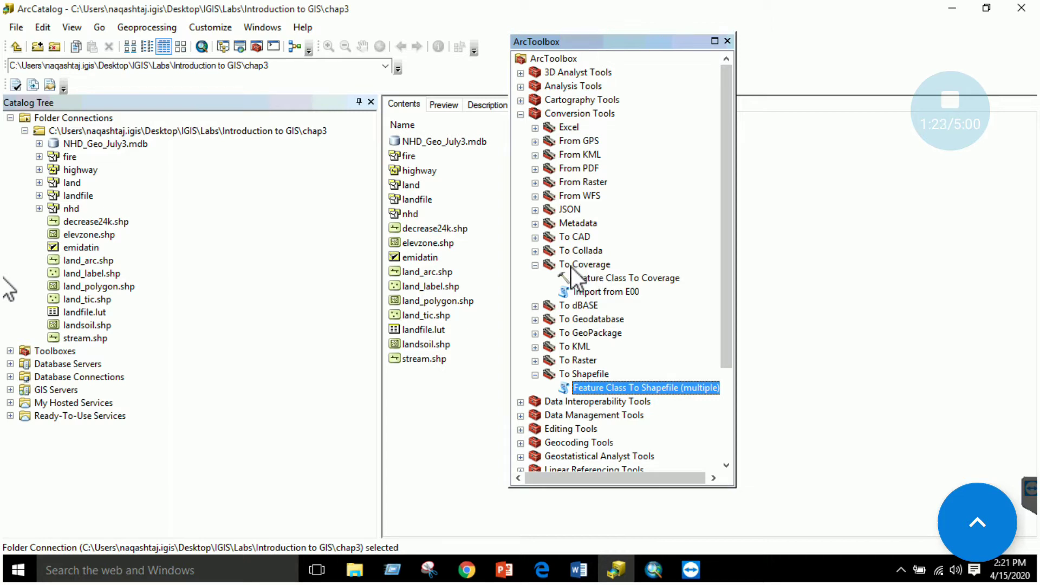
{"action": "left_click", "coordinate": [535, 265]}
{"action": "left_click", "coordinate": [535, 265]}
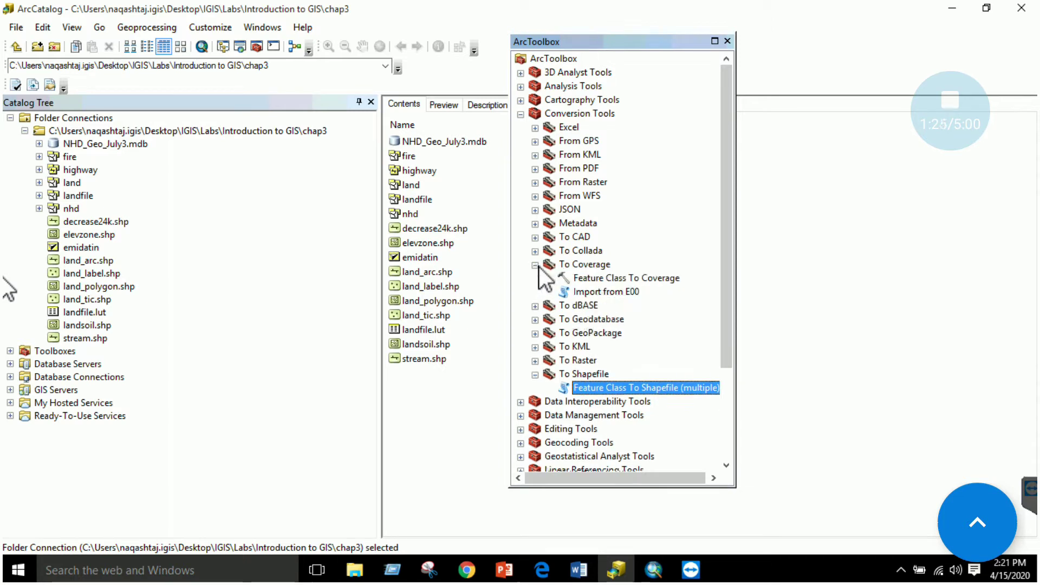
{"action": "left_click", "coordinate": [593, 291]}
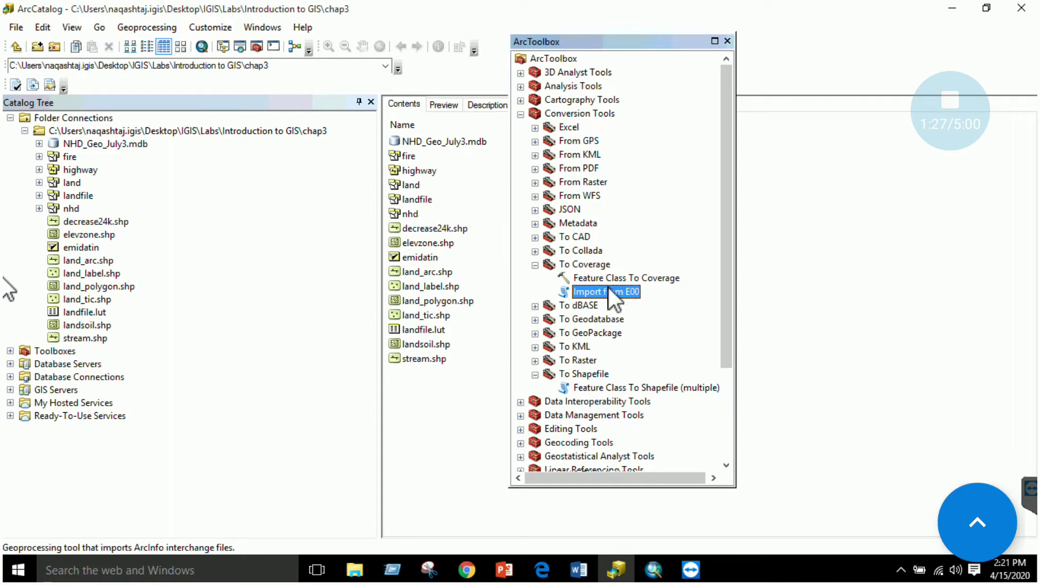
{"action": "double_click", "coordinate": [613, 294]}
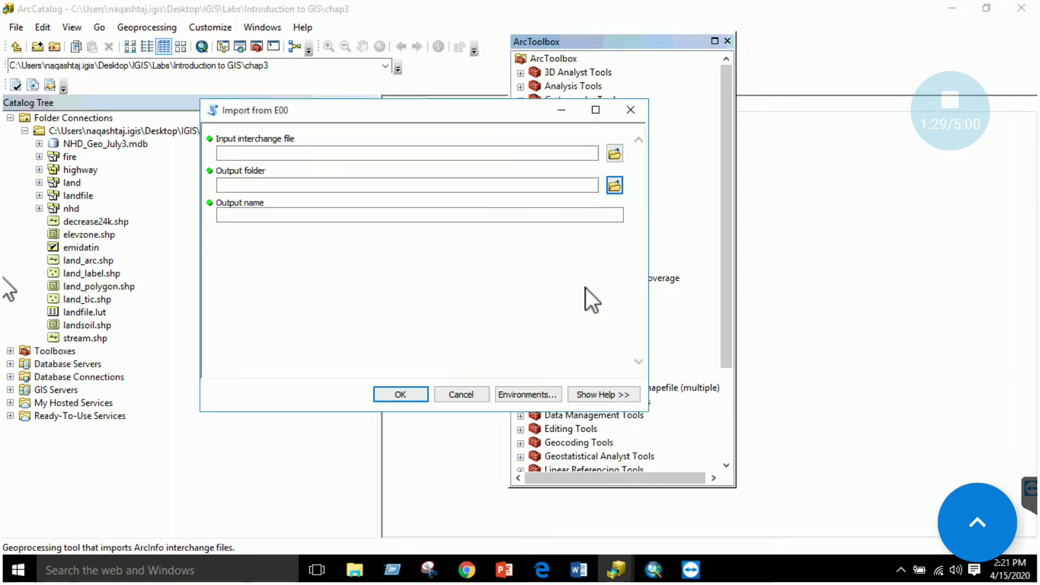
Step: Set the input file to chap3\land.e00 and name the output coverage landoutput
{"action": "left_click", "coordinate": [608, 158]}
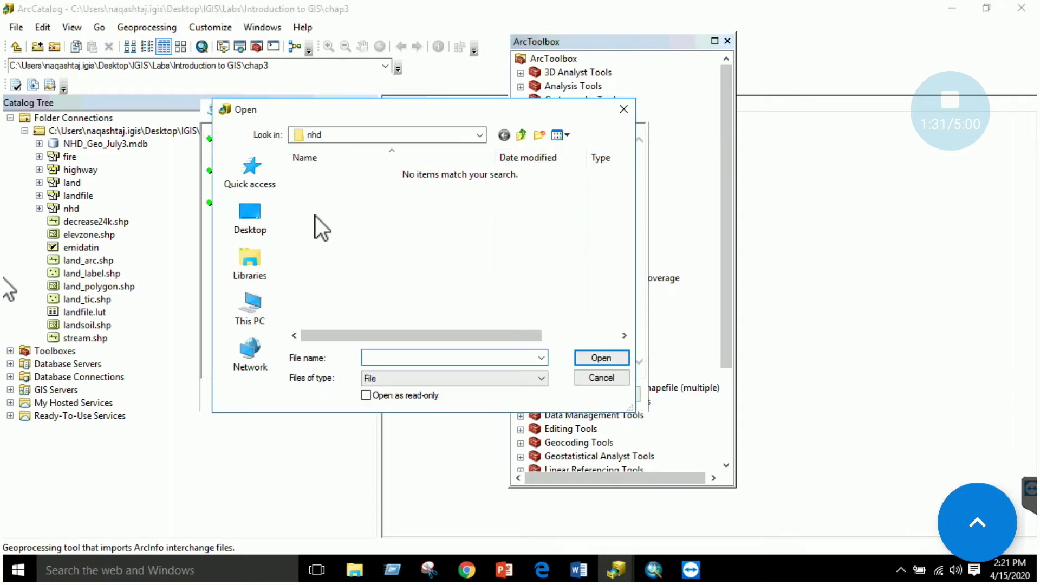
{"action": "left_click", "coordinate": [250, 223]}
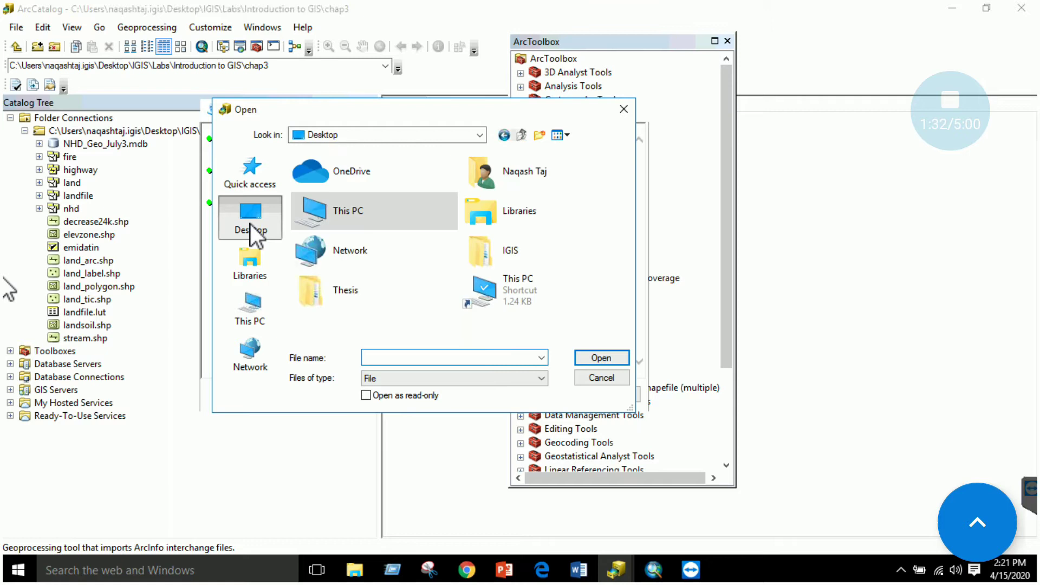
{"action": "double_click", "coordinate": [501, 249]}
{"action": "double_click", "coordinate": [340, 176]}
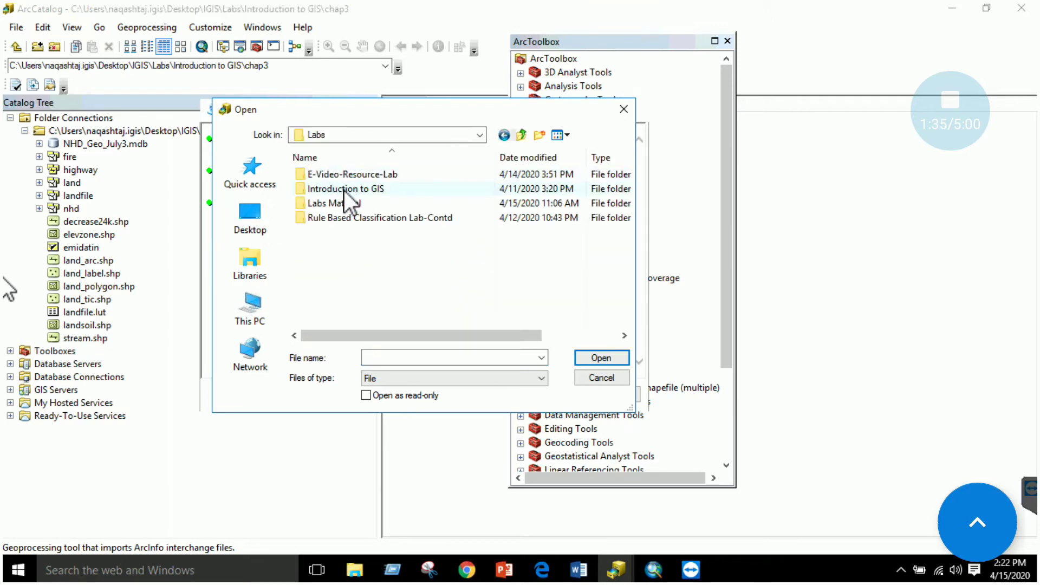
{"action": "double_click", "coordinate": [342, 188]}
{"action": "double_click", "coordinate": [336, 202]}
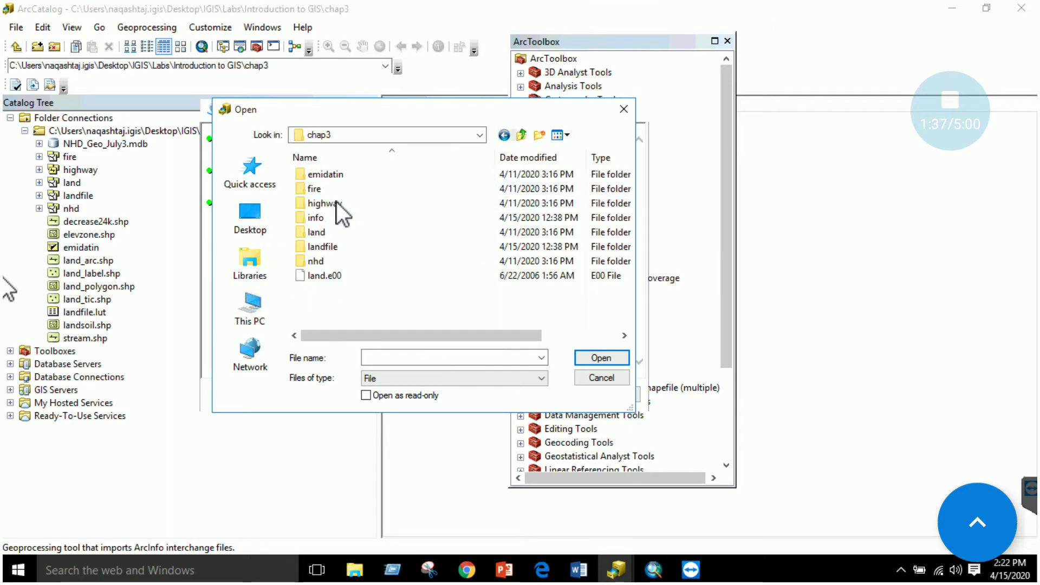
{"action": "double_click", "coordinate": [323, 272]}
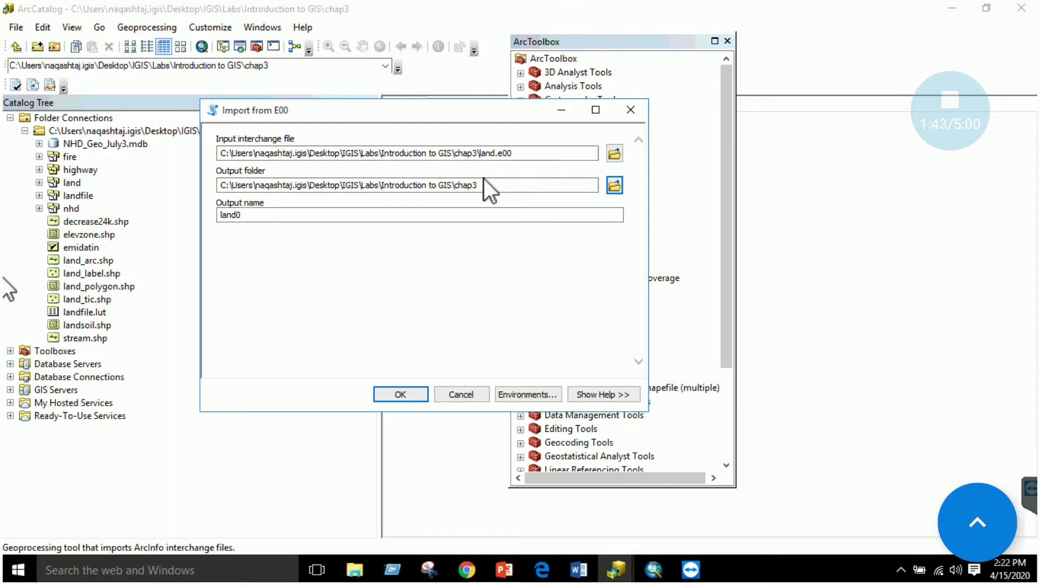
{"action": "left_click", "coordinate": [243, 216]}
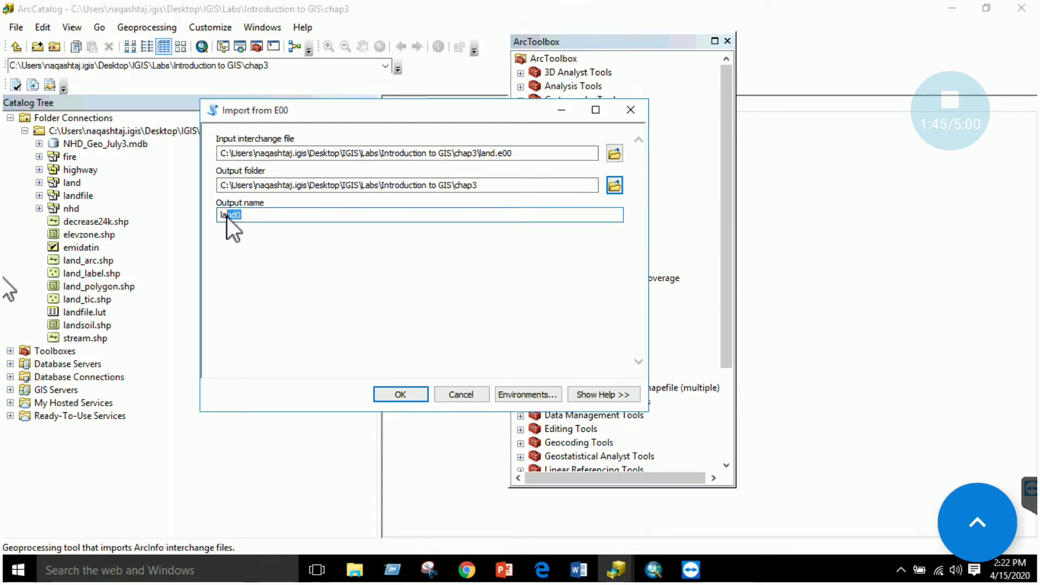
{"action": "type", "text": "land"}
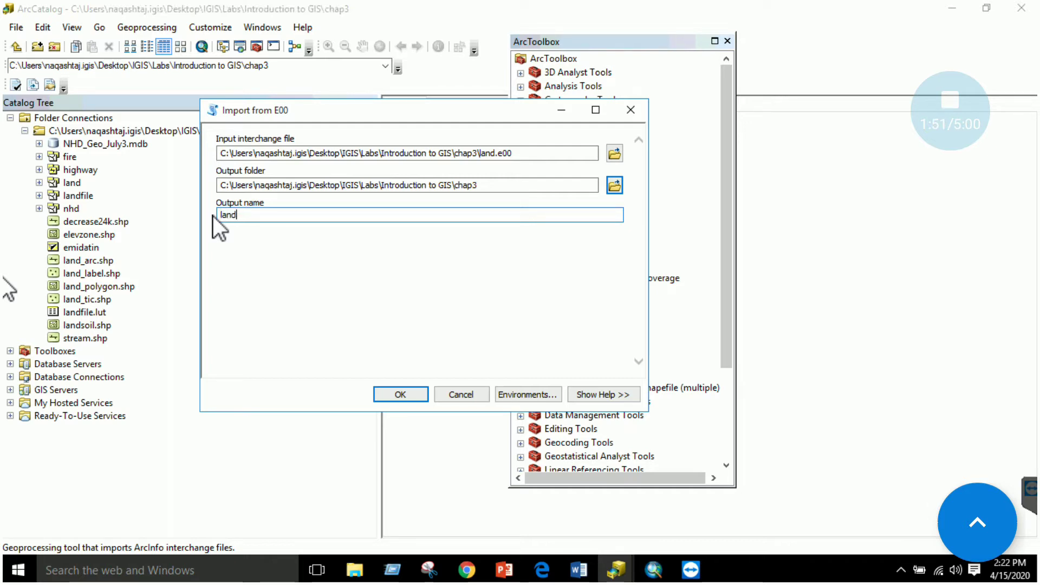
{"action": "type", "text": "covoutput"}
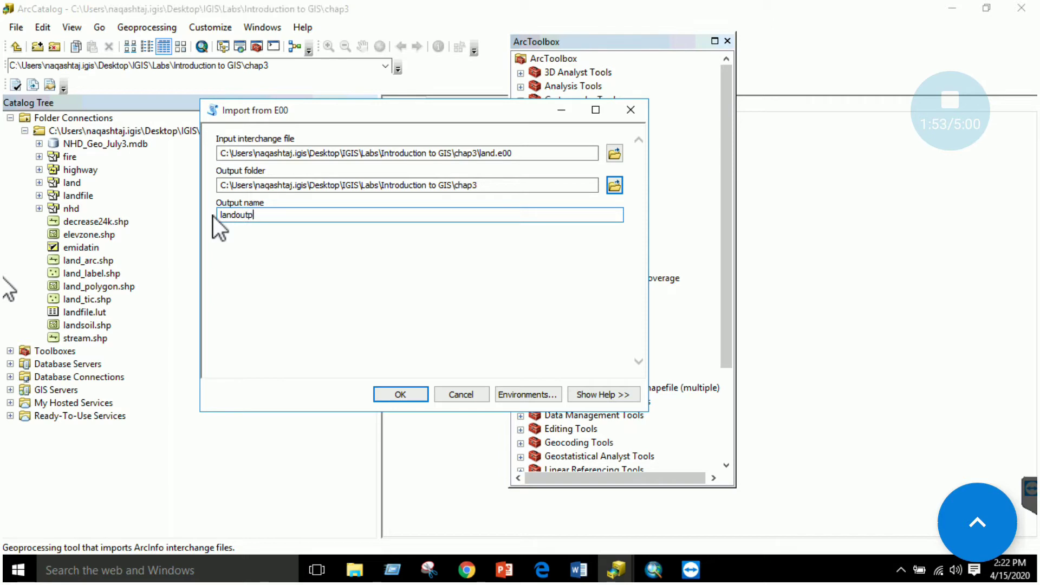
Step: Run the import and refresh the chap3 folder so the new coverage appears
{"action": "left_click", "coordinate": [392, 392]}
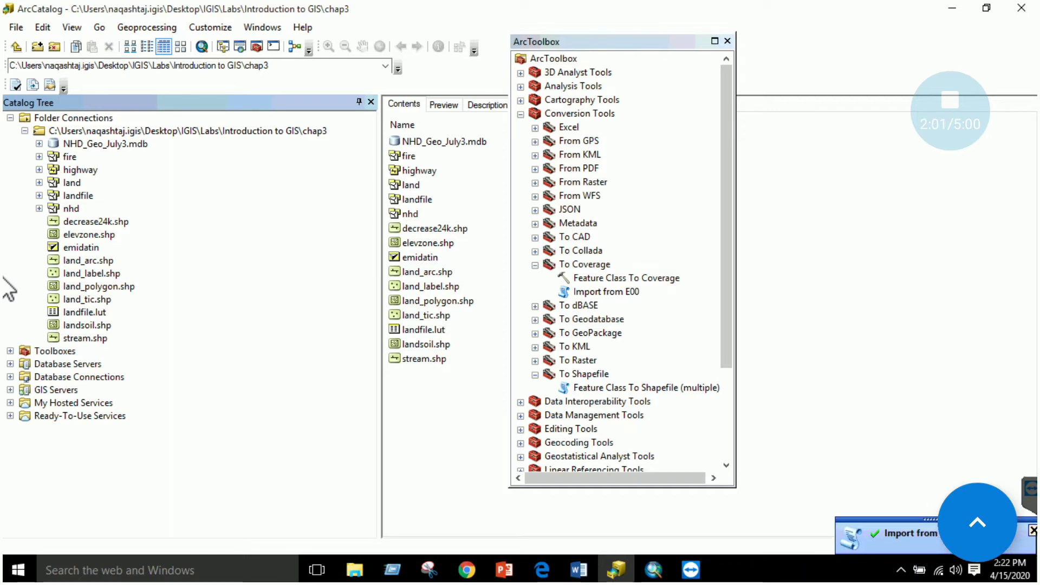
{"action": "right_click", "coordinate": [79, 131]}
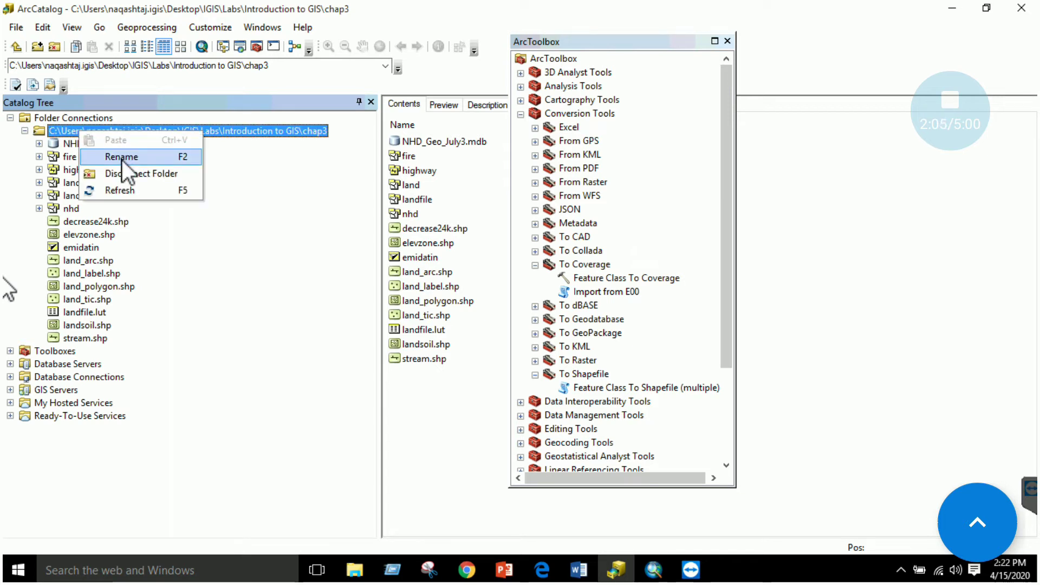
{"action": "left_click", "coordinate": [125, 189]}
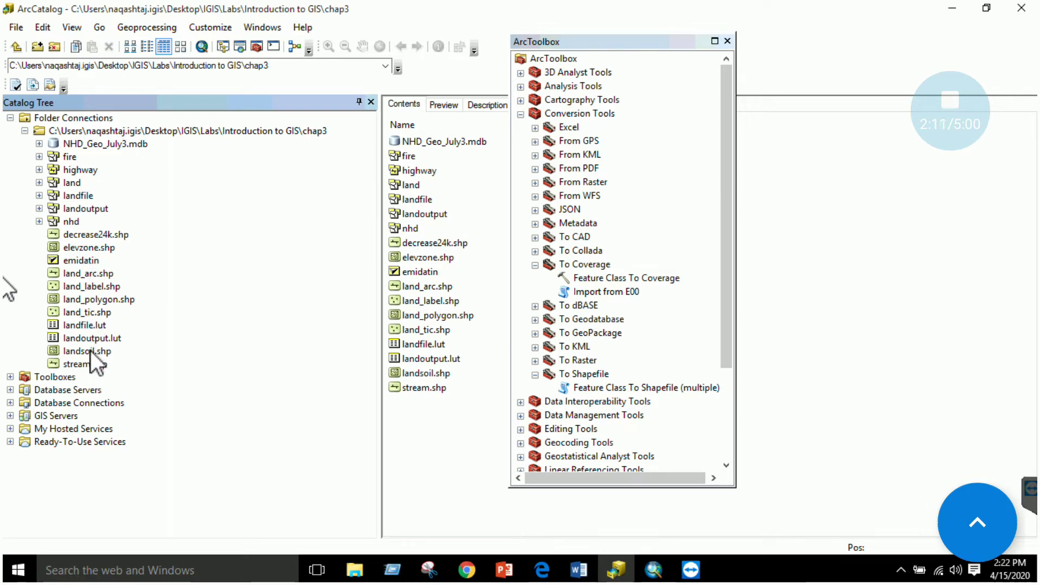
Step: Inspect landoutput's arc, label, polygon and tic feature classes, then return to the ebook
{"action": "left_click", "coordinate": [81, 209]}
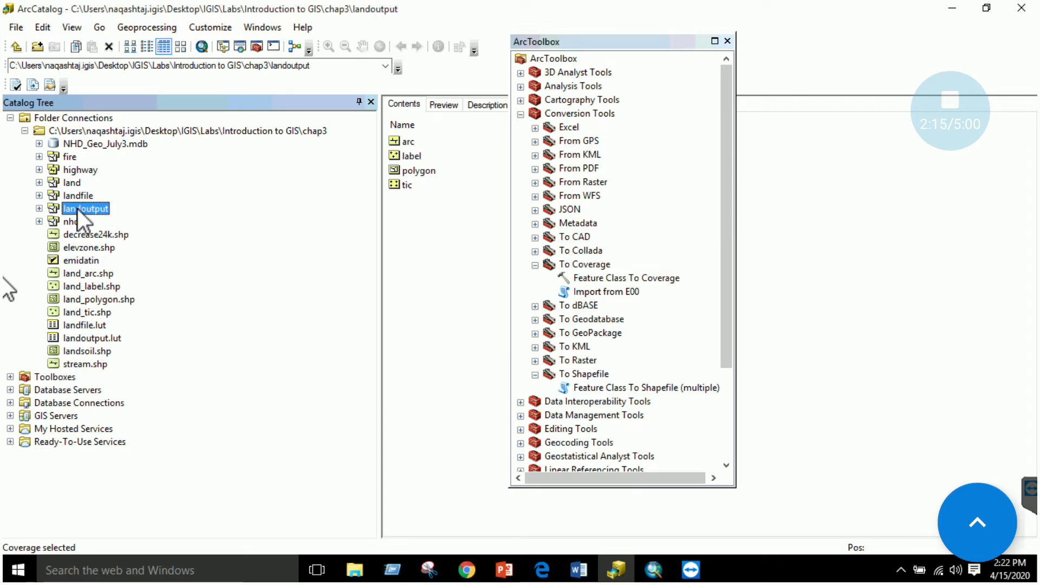
{"action": "left_click", "coordinate": [39, 209]}
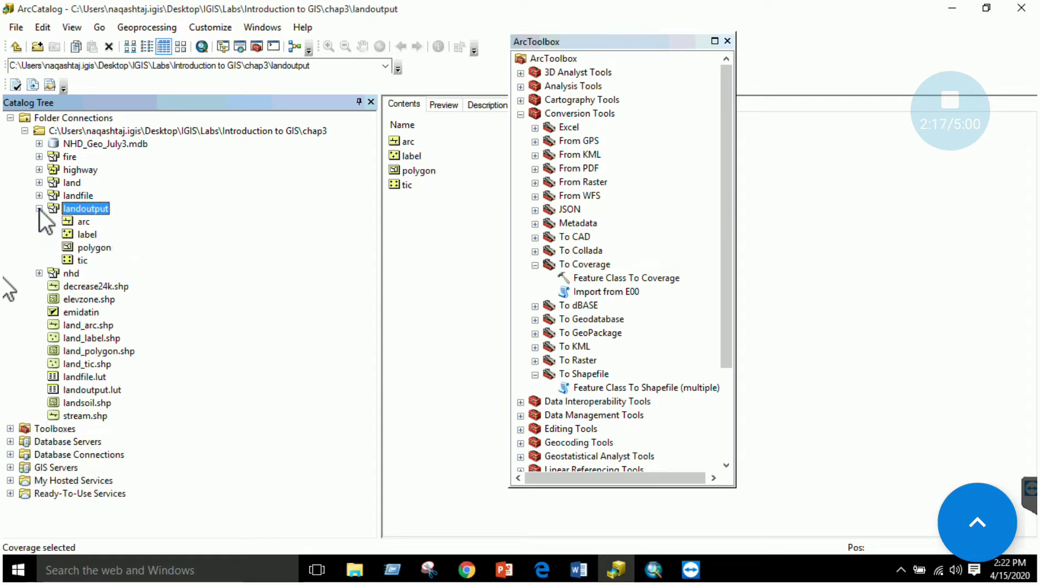
{"action": "left_click", "coordinate": [83, 225]}
{"action": "left_click", "coordinate": [87, 235]}
{"action": "left_click", "coordinate": [92, 248]}
{"action": "left_click", "coordinate": [86, 259]}
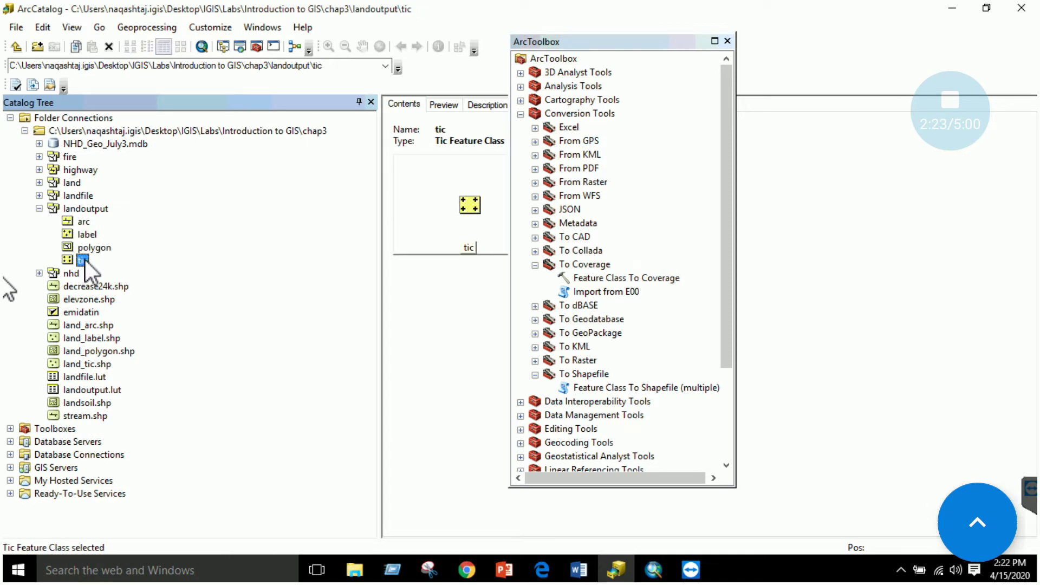
{"action": "left_click", "coordinate": [84, 222]}
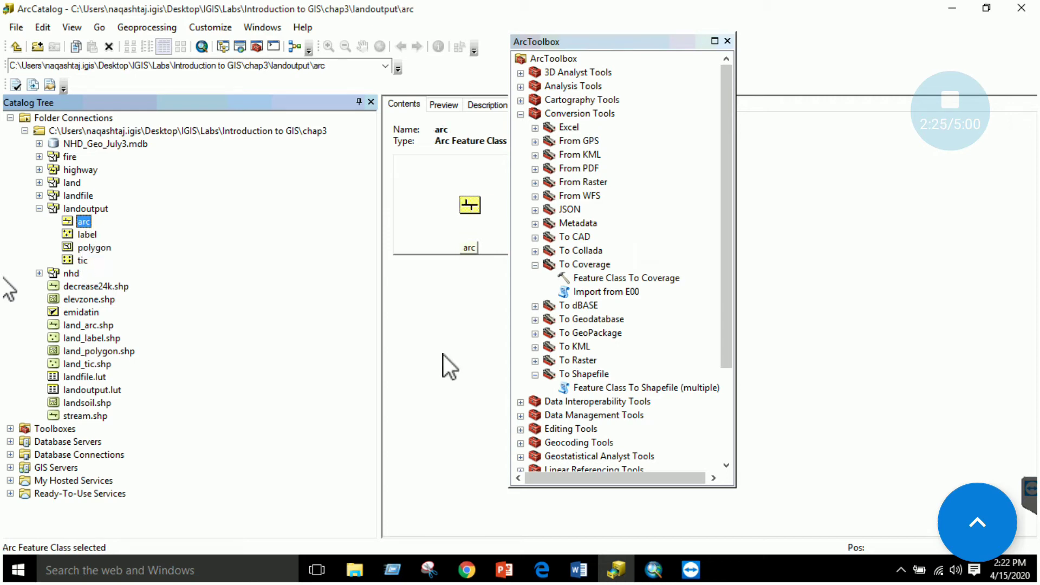
{"action": "left_click", "coordinate": [542, 570]}
{"action": "scroll", "coordinate": [699, 332], "scroll_direction": "up", "scroll_amount": 15}
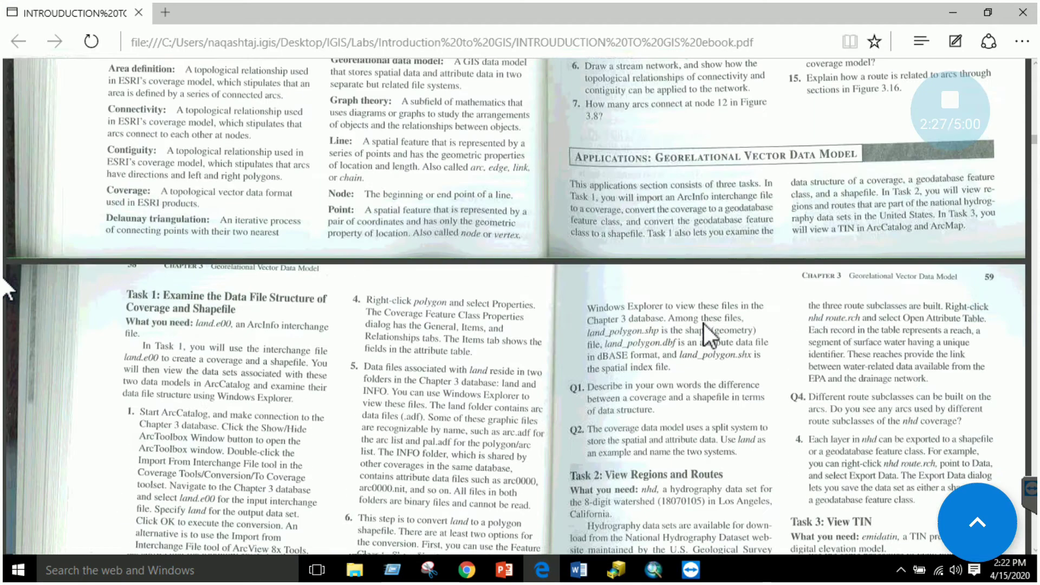
Step: Review Figures 3.7–3.9 on ebook pages 48–49, then return to ArcCatalog
{"action": "scroll", "coordinate": [700, 325], "scroll_direction": "up", "scroll_amount": 10}
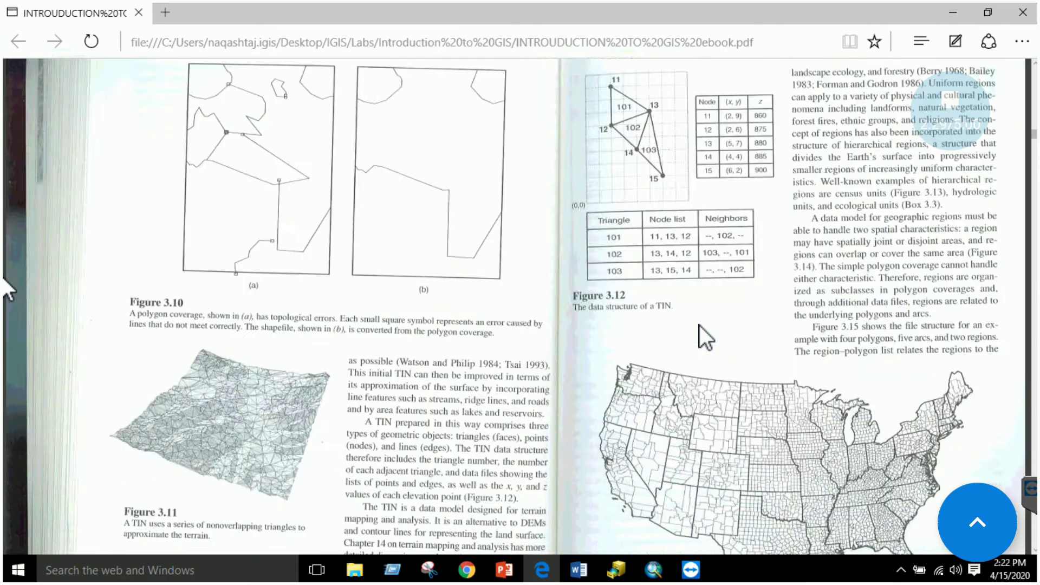
{"action": "scroll", "coordinate": [694, 312], "scroll_direction": "up", "scroll_amount": 10}
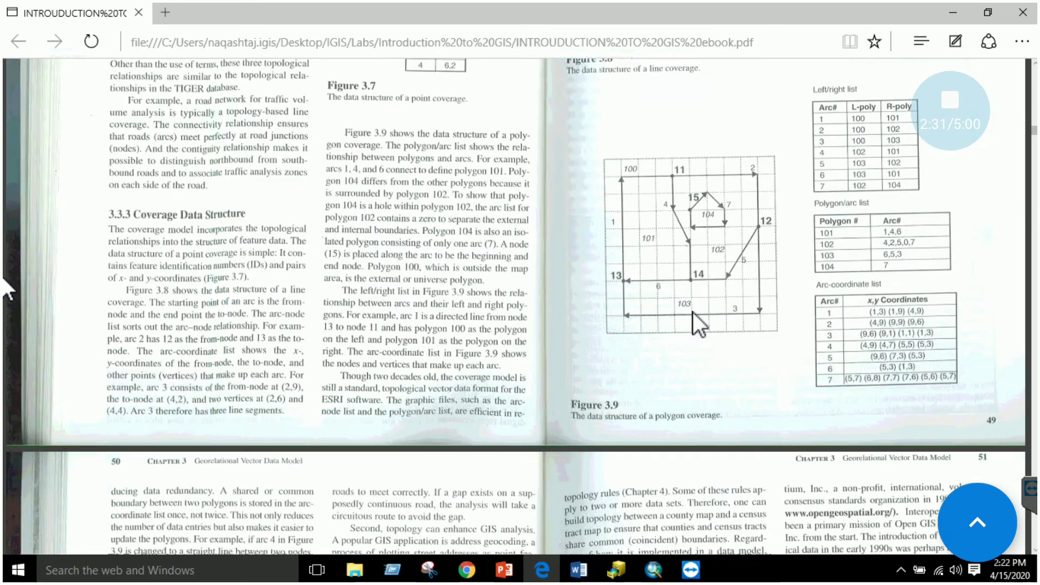
{"action": "scroll", "coordinate": [693, 312], "scroll_direction": "down", "scroll_amount": 3}
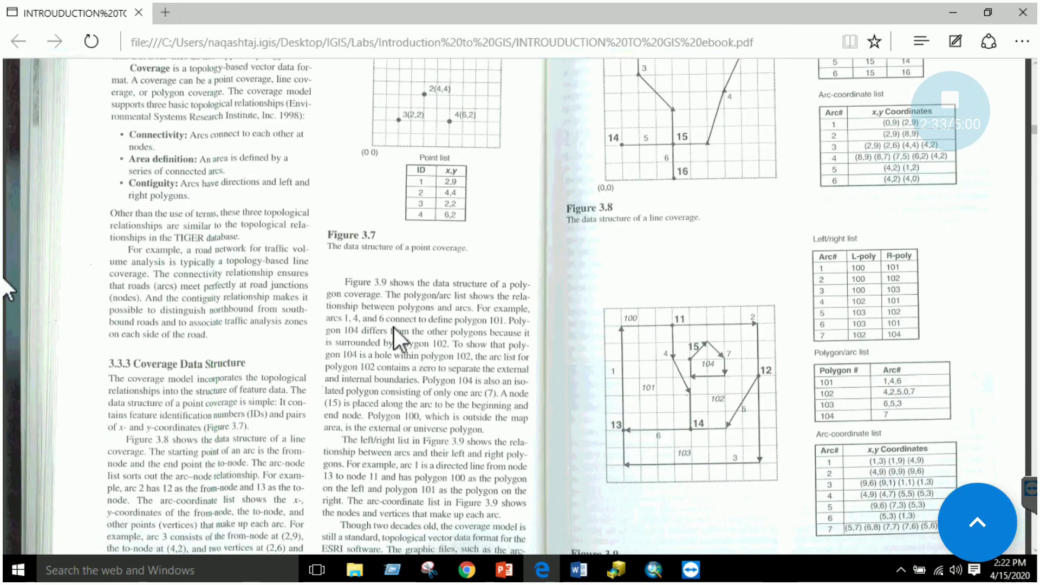
{"action": "scroll", "coordinate": [207, 481], "scroll_direction": "down", "scroll_amount": 2}
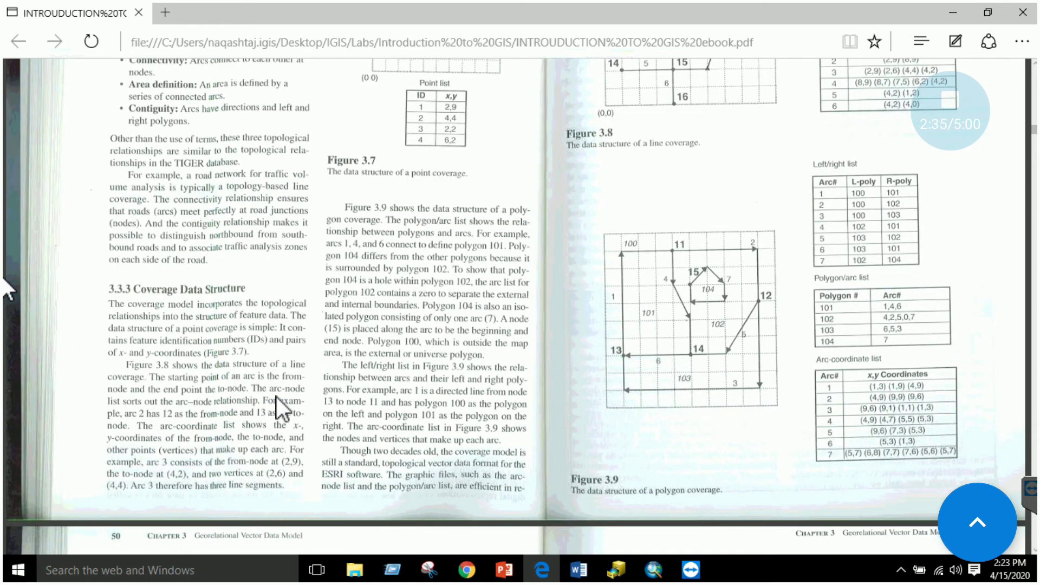
{"action": "scroll", "coordinate": [276, 396], "scroll_direction": "up", "scroll_amount": 3}
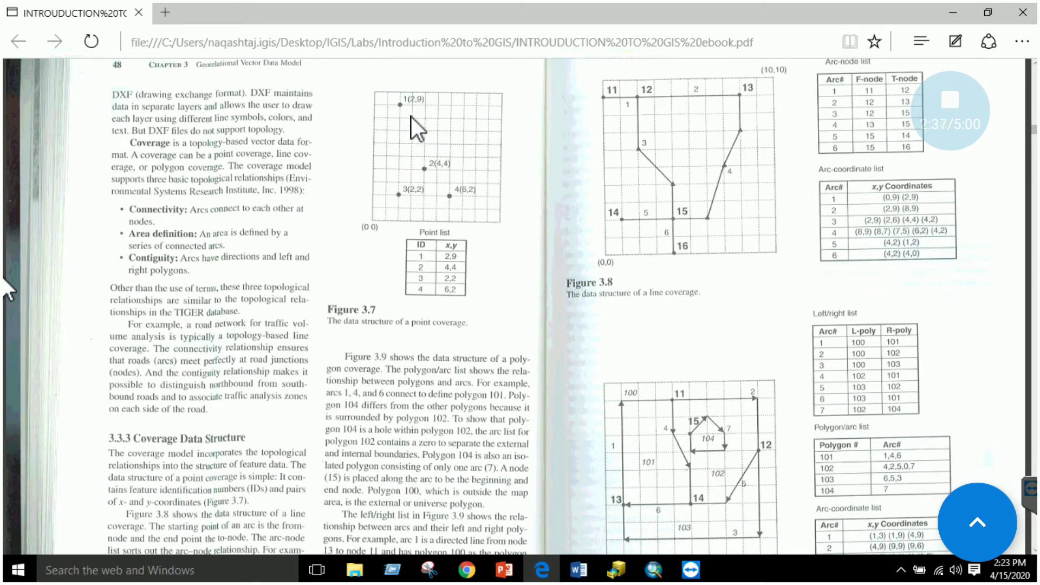
{"action": "left_click", "coordinate": [618, 569]}
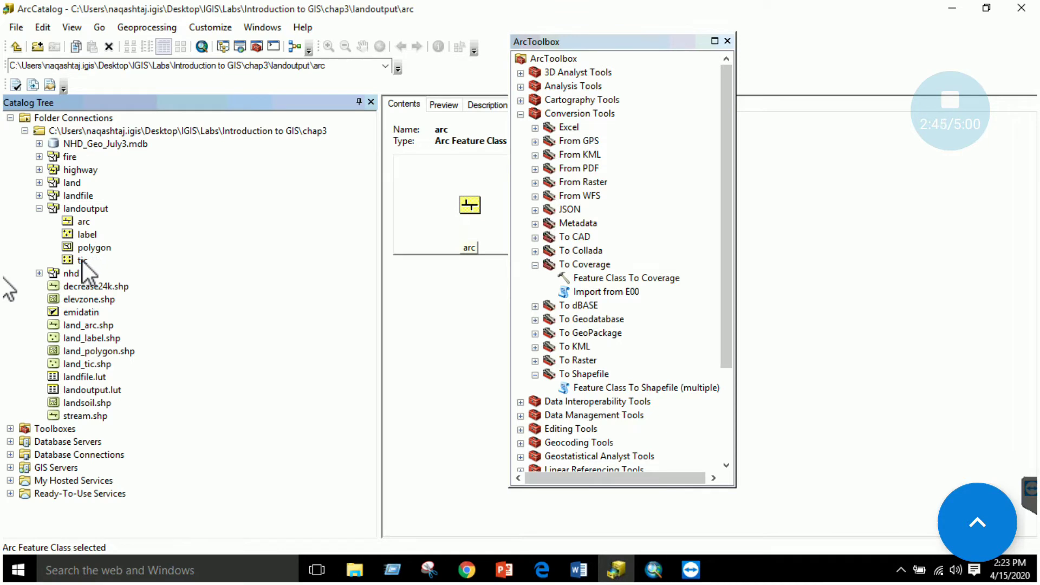
Step: Close ArcToolbox, preview landoutput's arc, label, polygon and tic classes, then return to the ebook PDF
{"action": "left_click", "coordinate": [727, 41]}
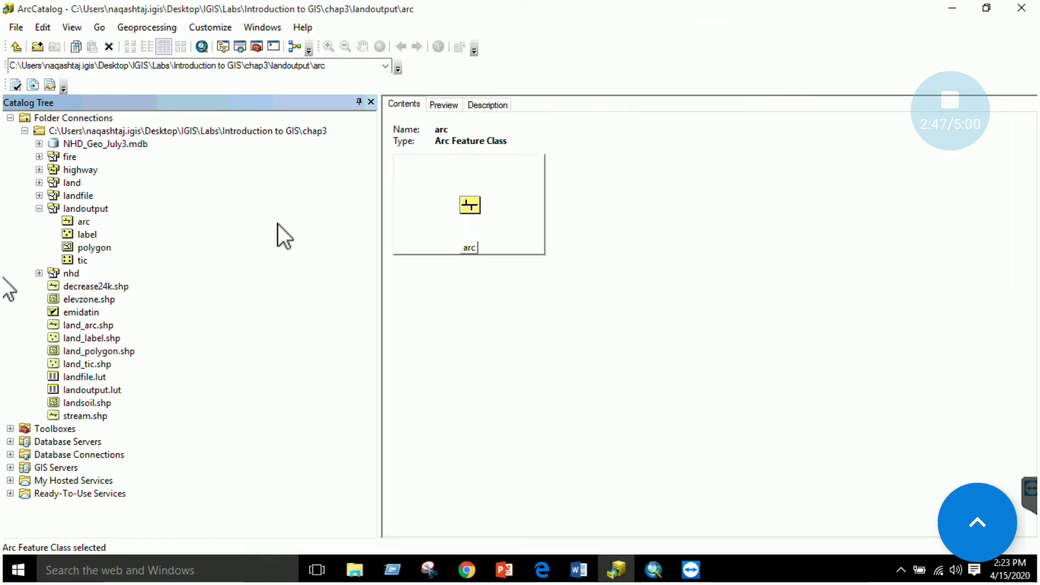
{"action": "left_click", "coordinate": [449, 105]}
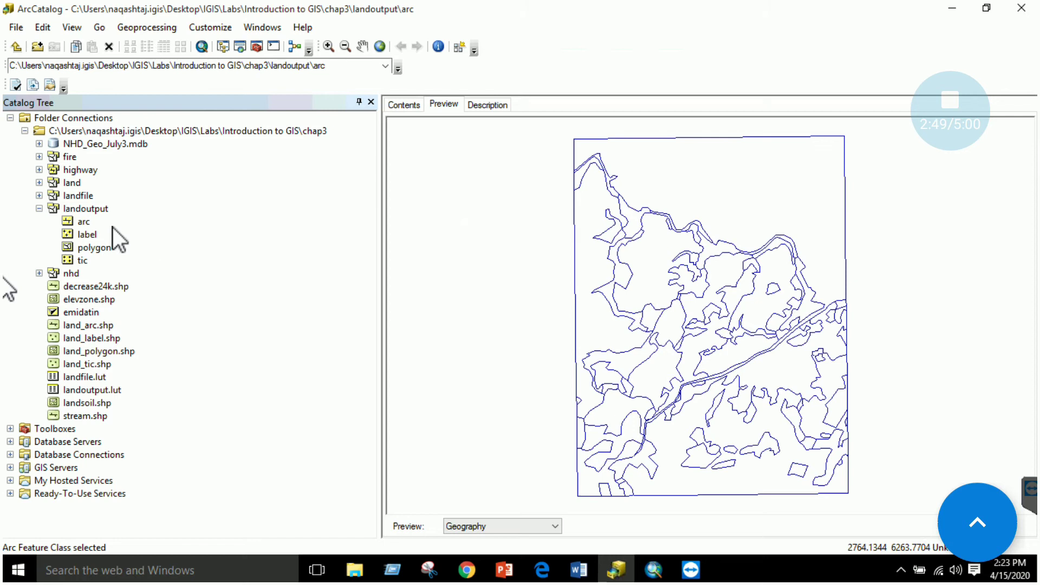
{"action": "left_click", "coordinate": [89, 234]}
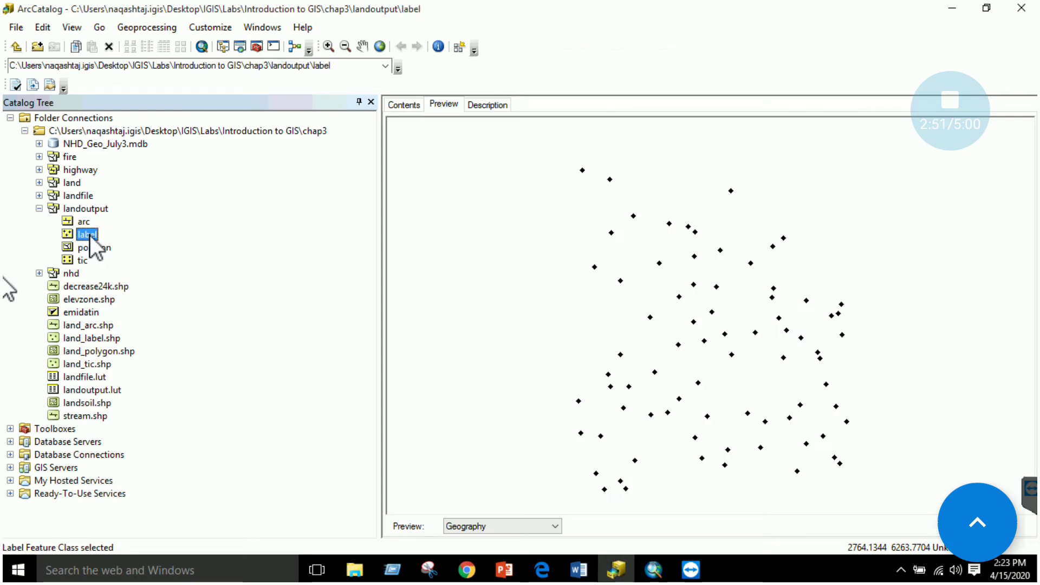
{"action": "left_click", "coordinate": [97, 250]}
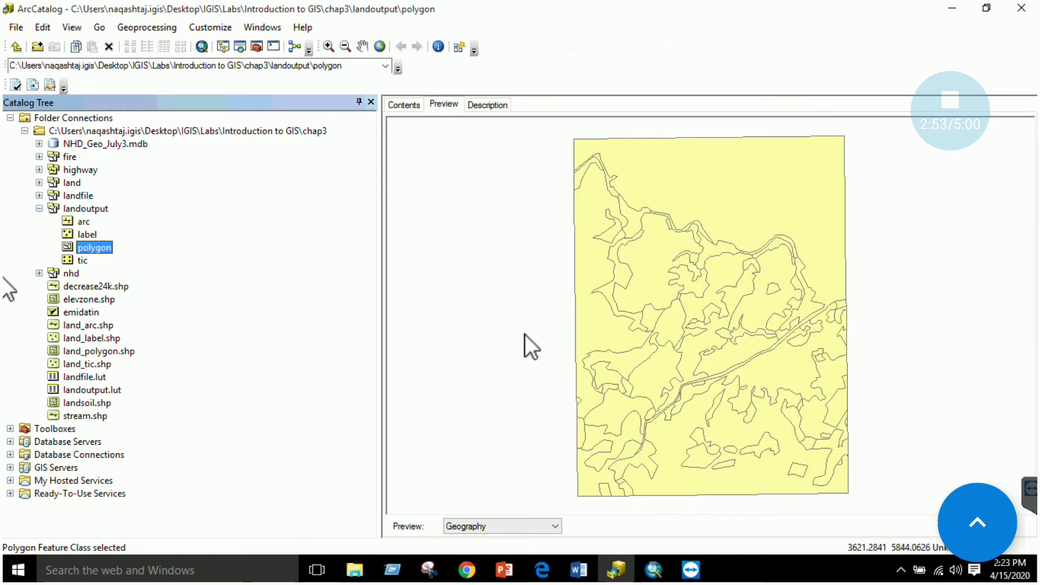
{"action": "left_click", "coordinate": [82, 261]}
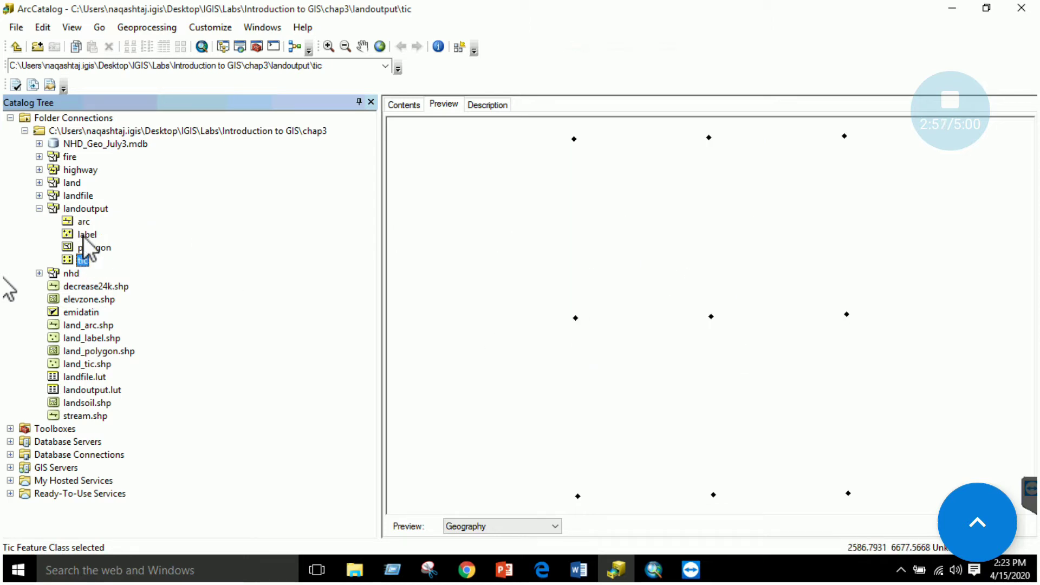
{"action": "mouse_move", "coordinate": [544, 578]}
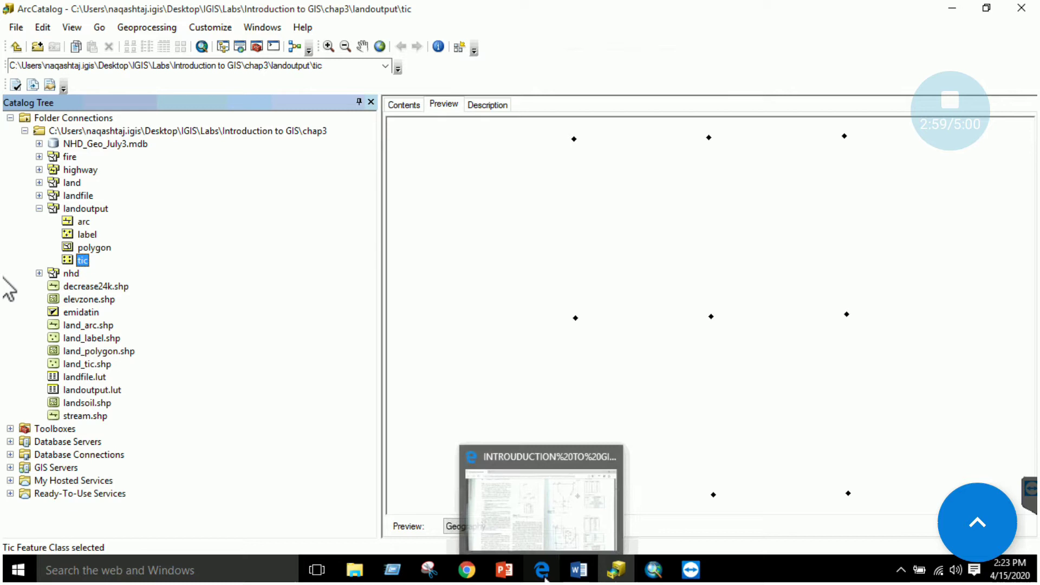
{"action": "left_click", "coordinate": [565, 496]}
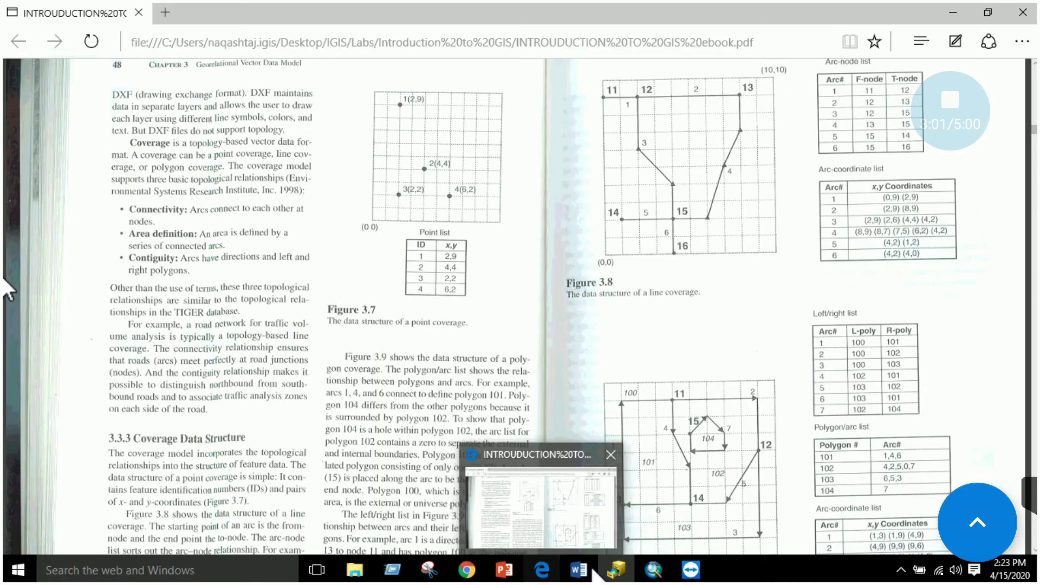
Step: Read Chap3's Step-2 and Step-3 on previewing and coverage properties in Word, then return to ArcCatalog
{"action": "left_click", "coordinate": [616, 569]}
{"action": "mouse_move", "coordinate": [579, 570]}
{"action": "left_click", "coordinate": [576, 502]}
{"action": "scroll", "coordinate": [581, 342], "scroll_direction": "down", "scroll_amount": 15}
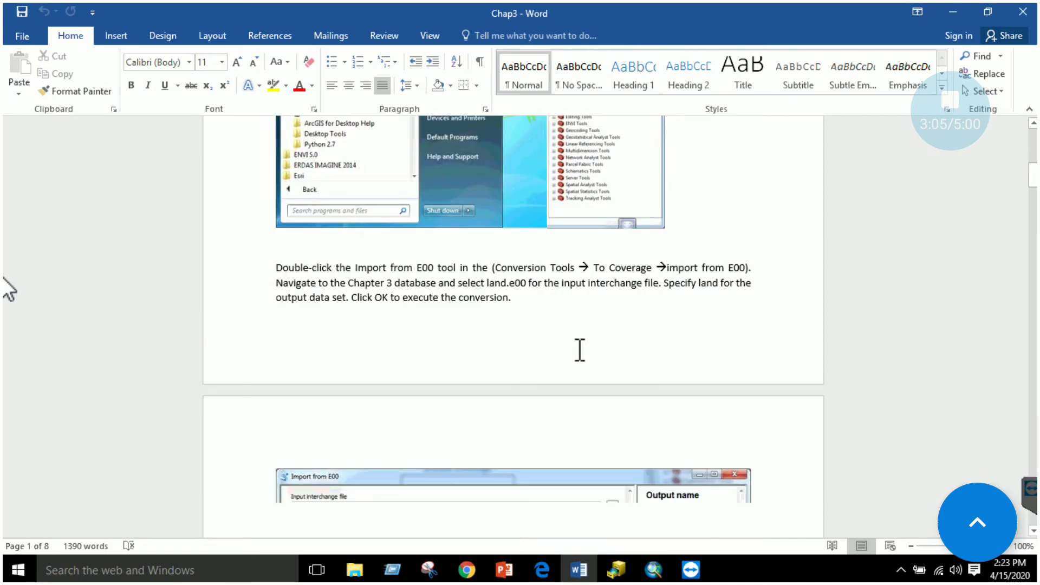
{"action": "scroll", "coordinate": [579, 349], "scroll_direction": "down", "scroll_amount": 5}
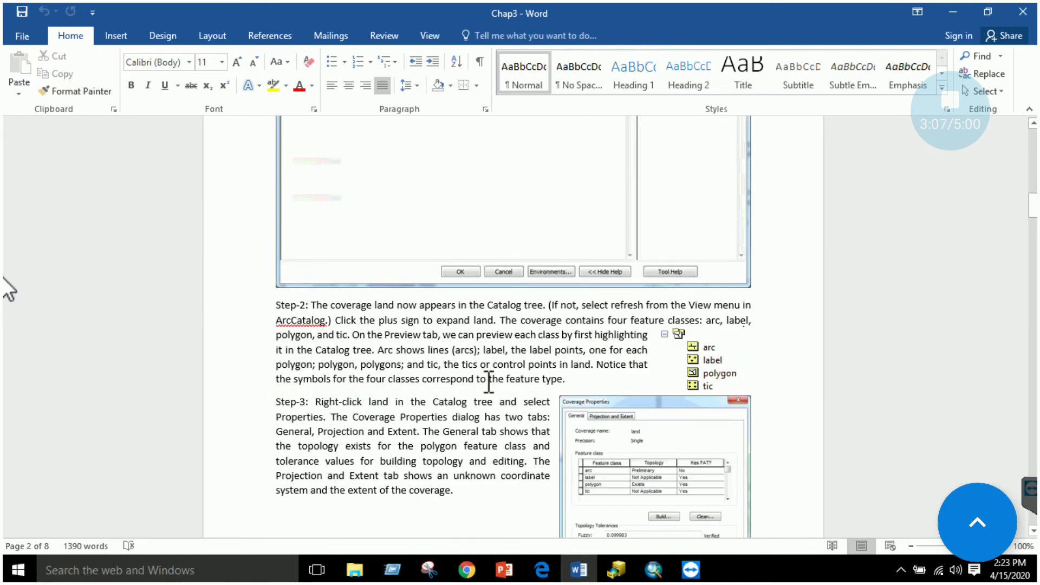
{"action": "scroll", "coordinate": [469, 363], "scroll_direction": "up", "scroll_amount": 1}
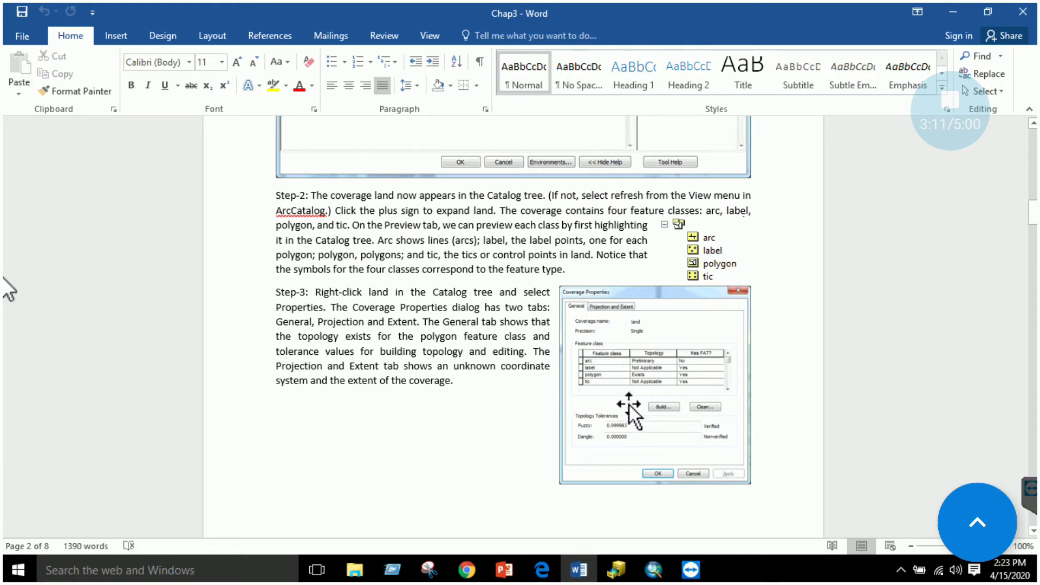
{"action": "left_click", "coordinate": [617, 570]}
{"action": "right_click", "coordinate": [84, 222]}
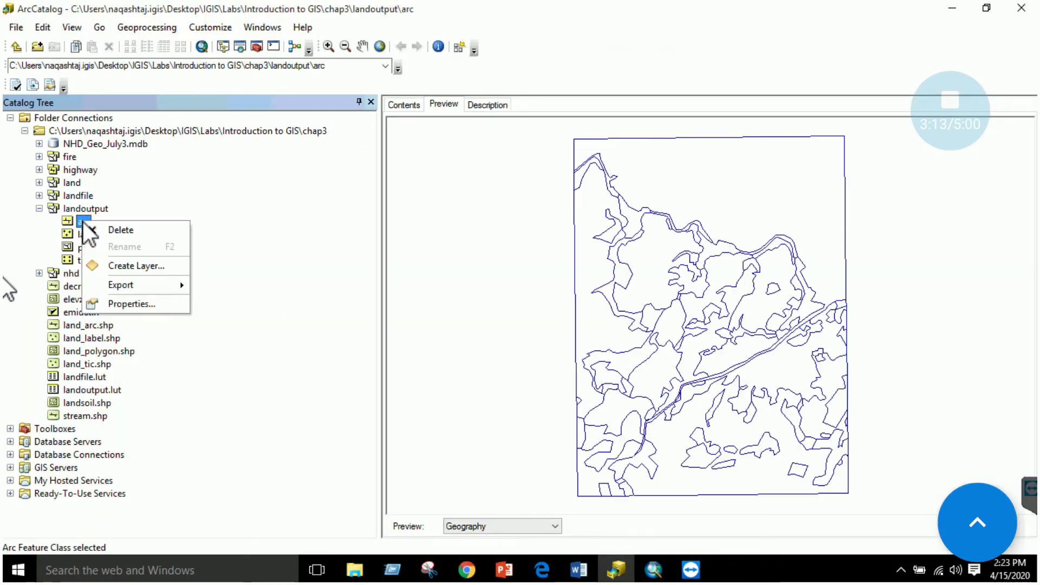
{"action": "left_click", "coordinate": [129, 302]}
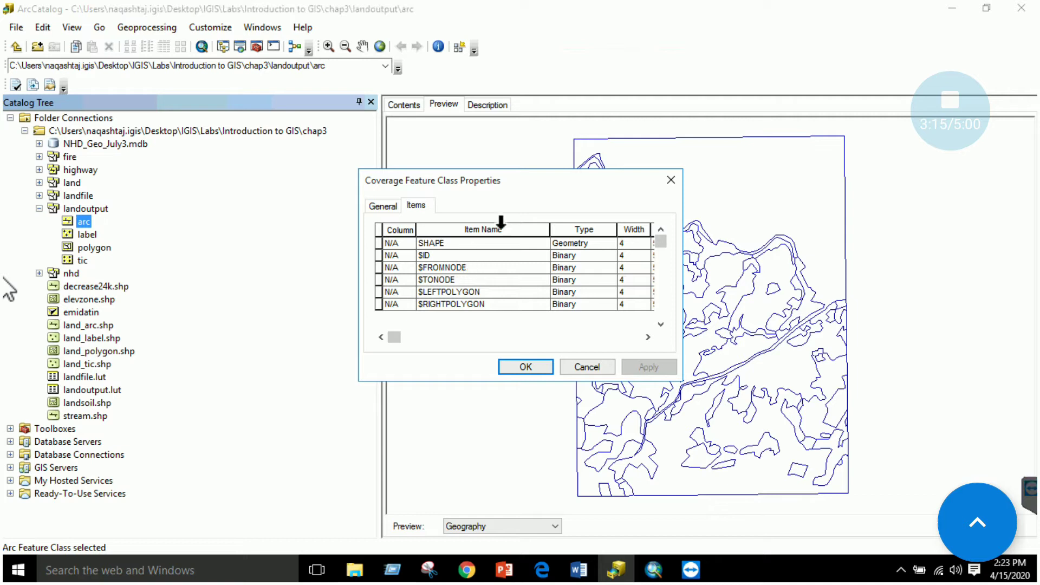
{"action": "left_click_drag", "start_coordinate": [411, 339], "coordinate": [401, 340]}
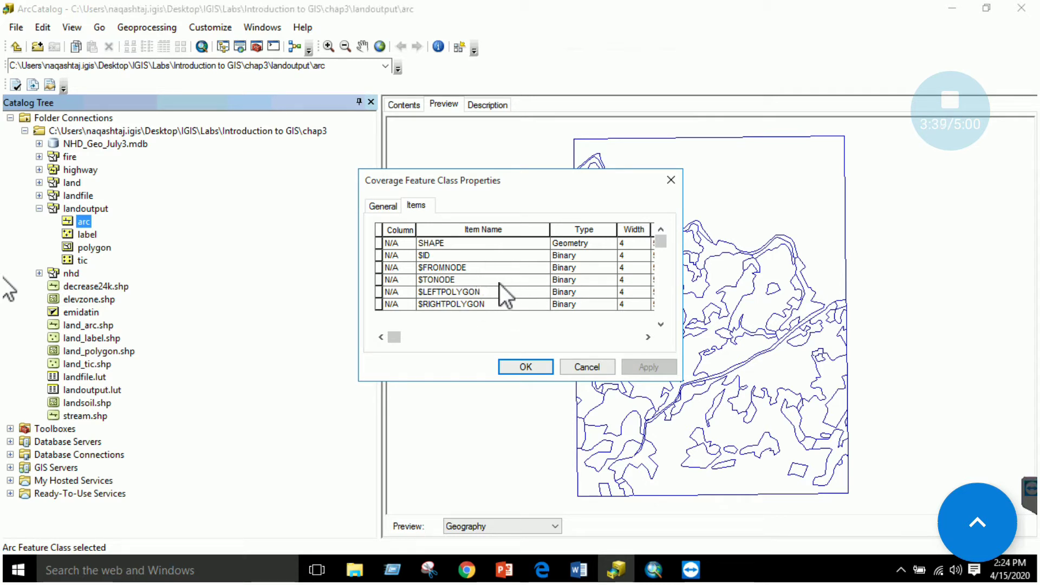
{"action": "left_click", "coordinate": [516, 364]}
{"action": "right_click", "coordinate": [99, 247]}
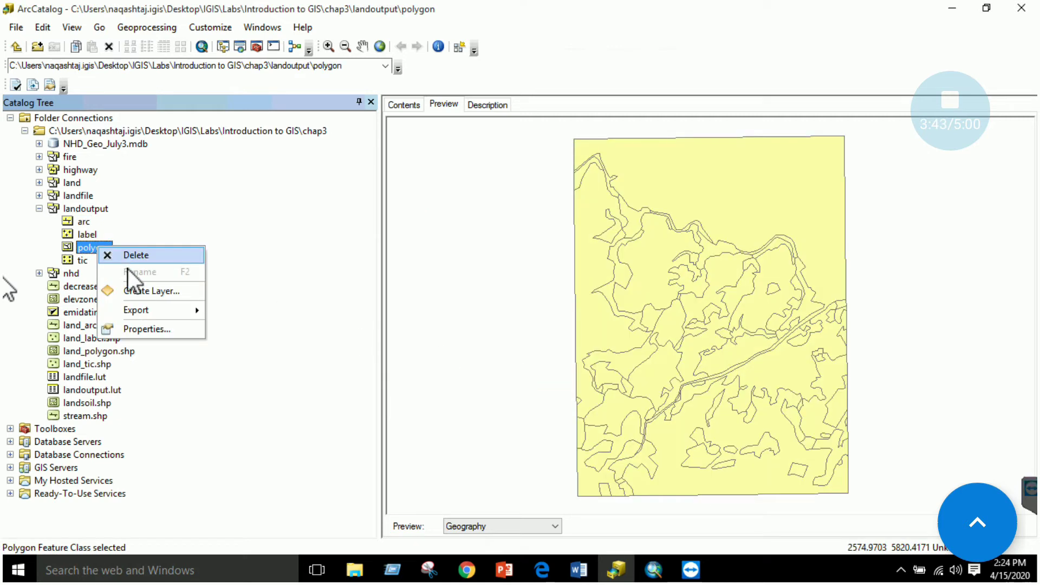
{"action": "left_click", "coordinate": [139, 326]}
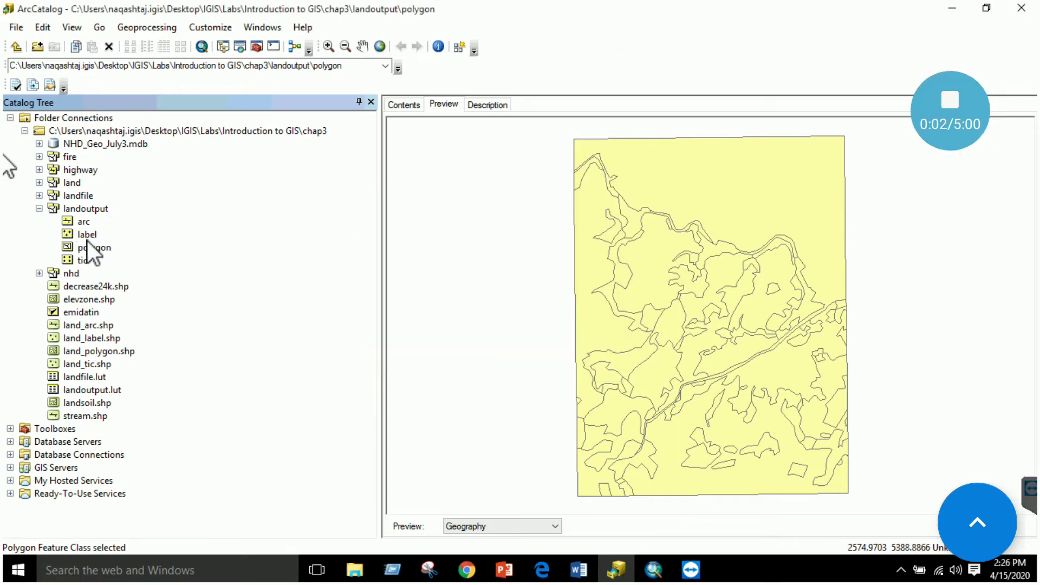
{"action": "right_click", "coordinate": [87, 236]}
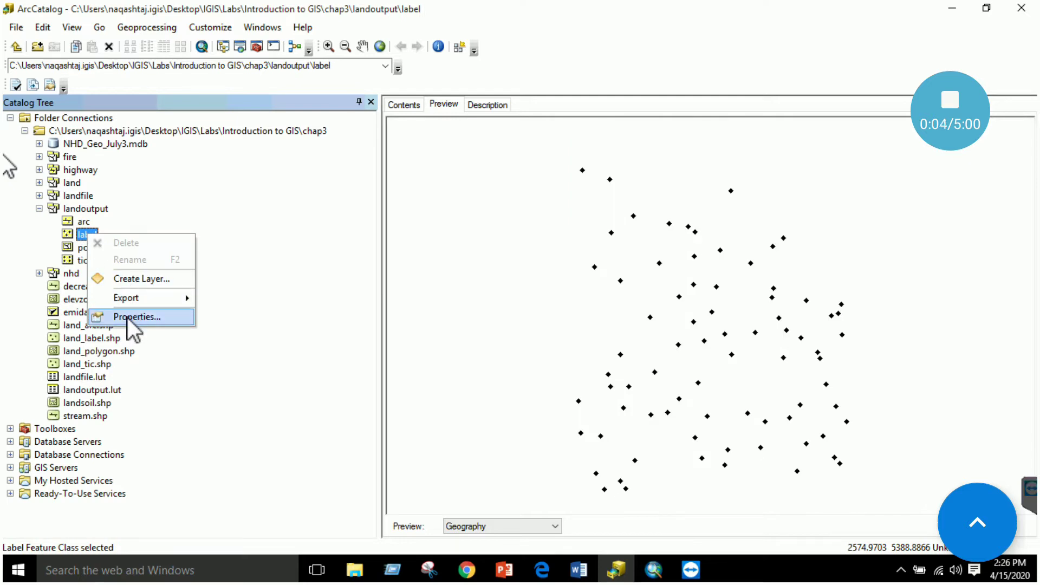
{"action": "left_click", "coordinate": [128, 317]}
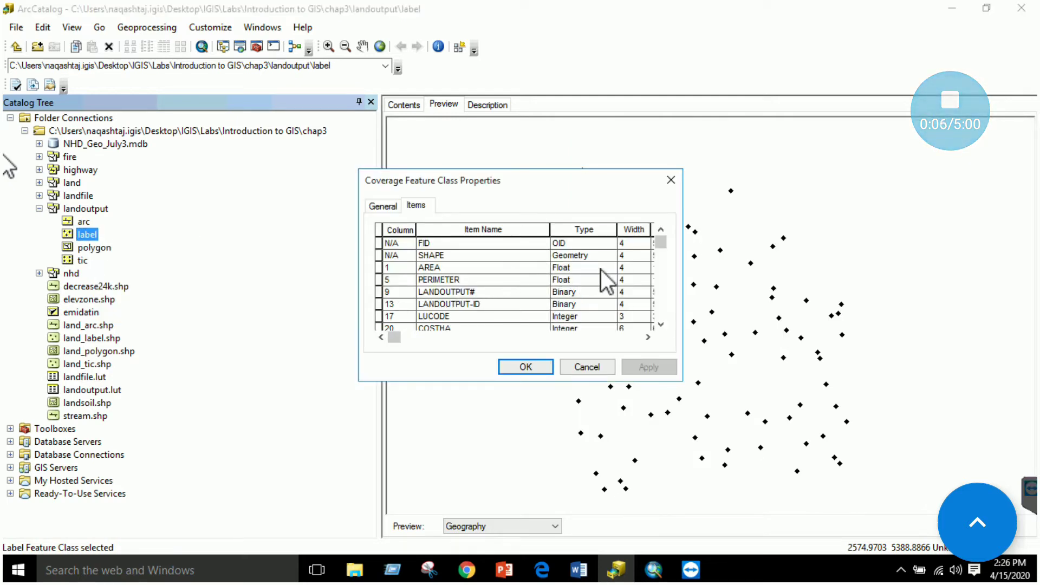
{"action": "left_click_drag", "start_coordinate": [659, 247], "coordinate": [659, 317]}
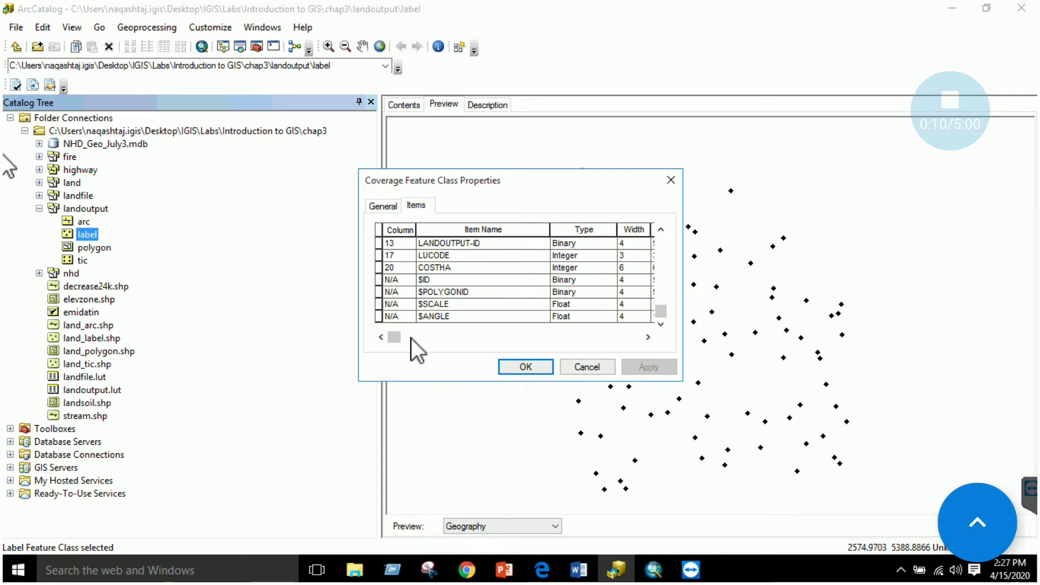
{"action": "left_click", "coordinate": [648, 337]}
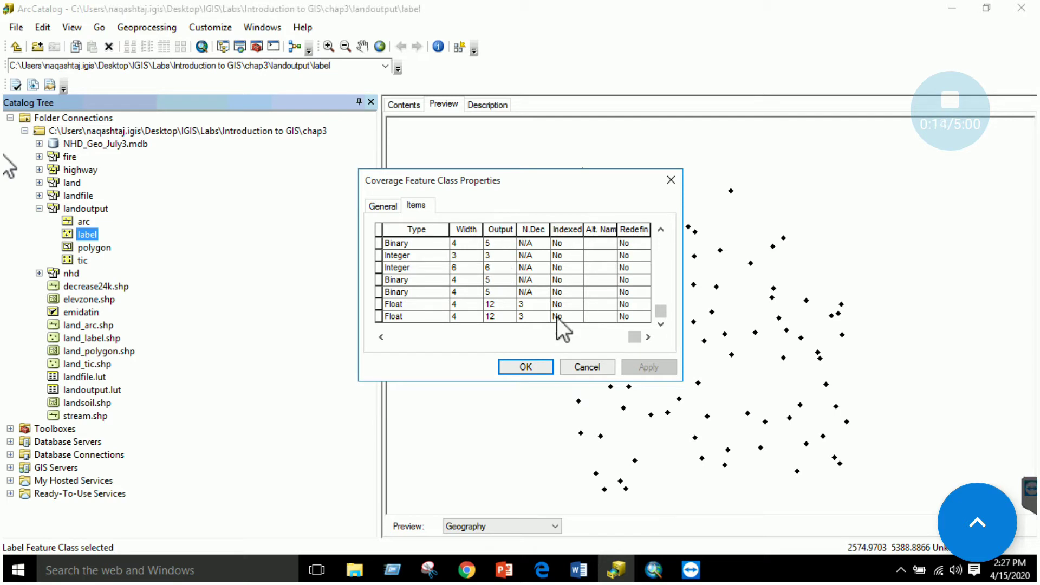
{"action": "left_click", "coordinate": [537, 364]}
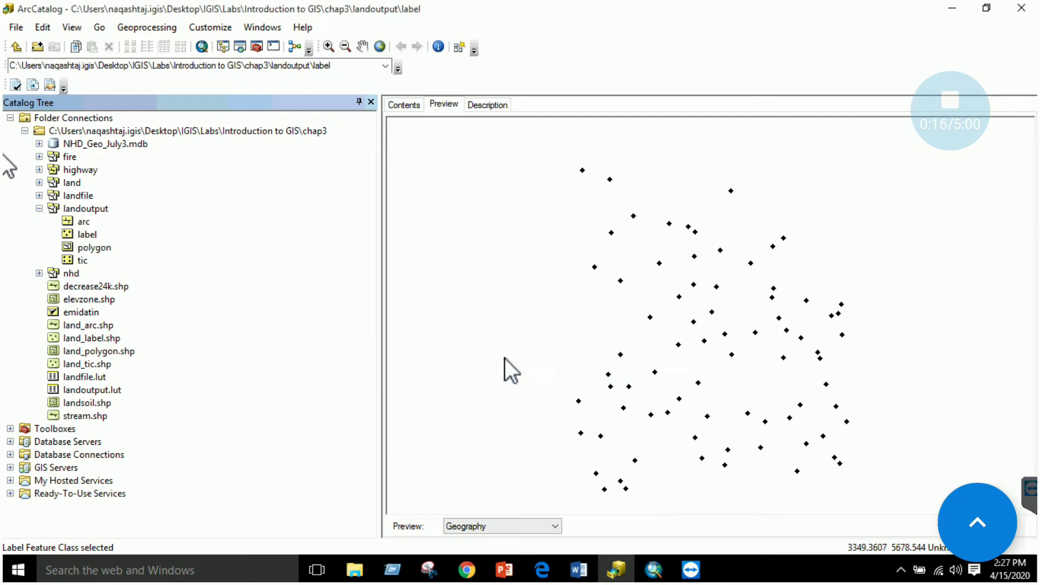
Step: Start the To Shapefile (single) export of landoutput's label and try 'output' as the location
{"action": "right_click", "coordinate": [86, 234]}
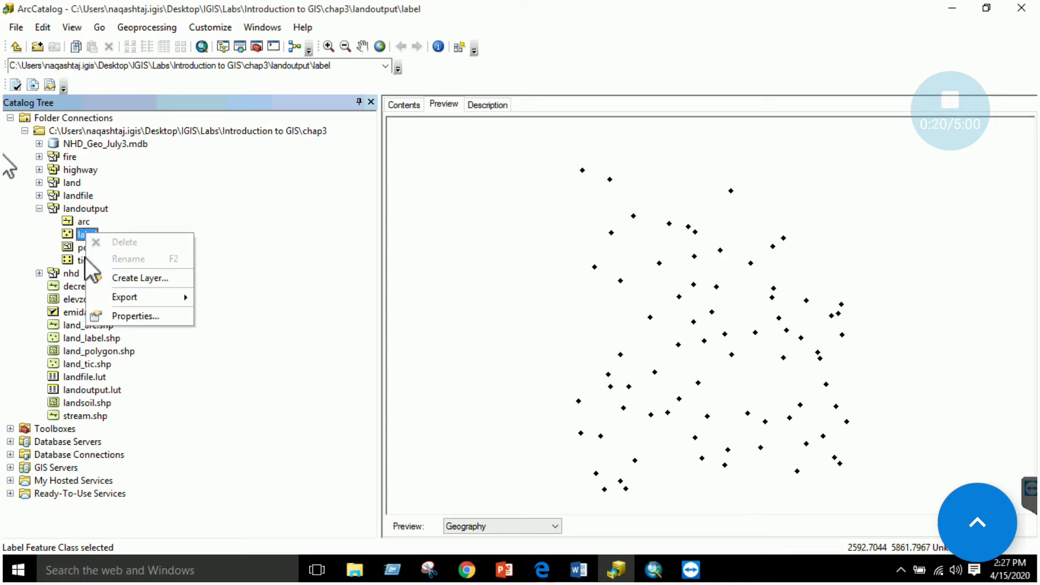
{"action": "mouse_move", "coordinate": [162, 297]}
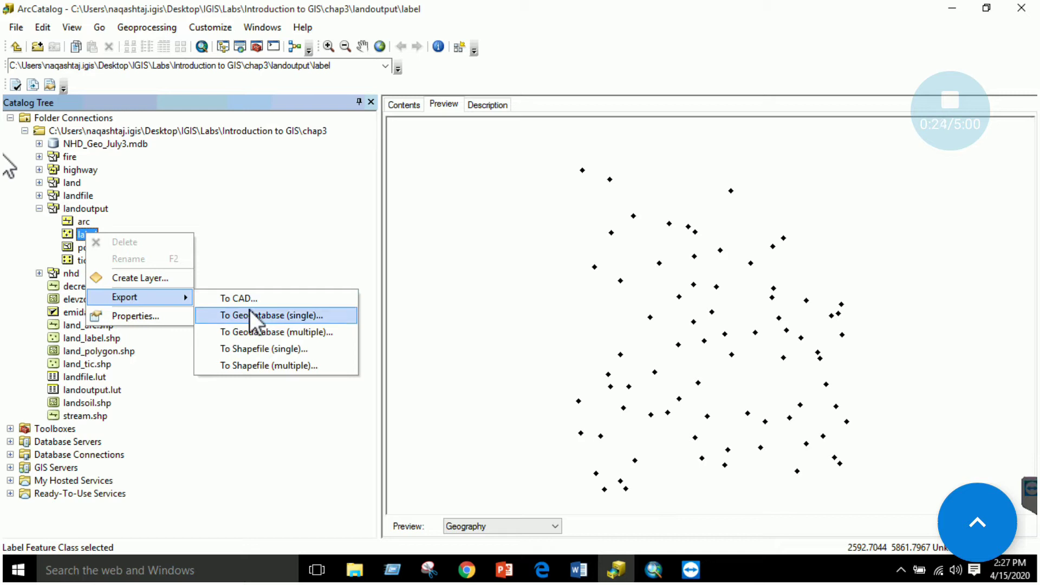
{"action": "left_click", "coordinate": [291, 349]}
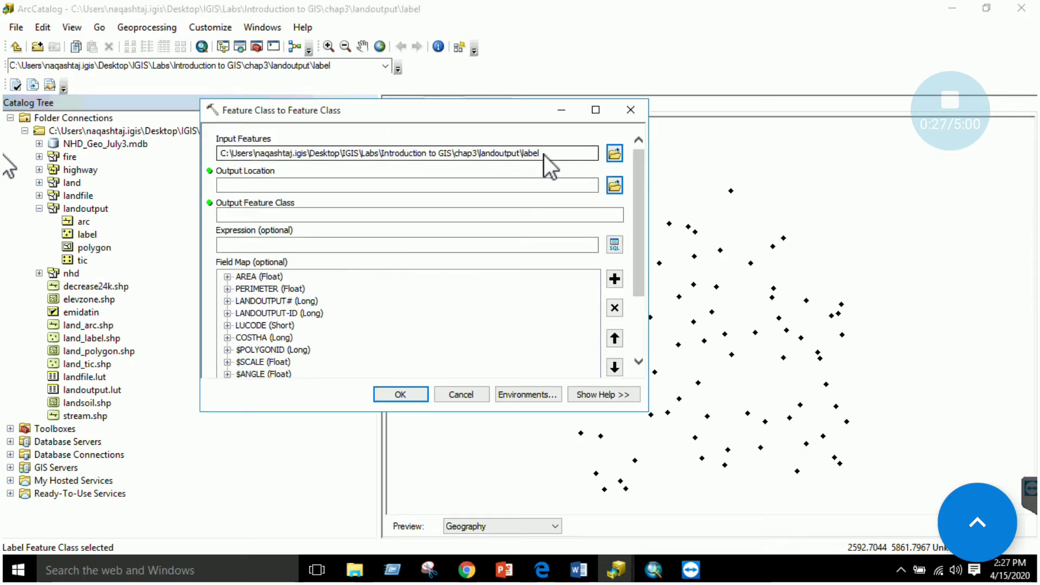
{"action": "left_click", "coordinate": [614, 185]}
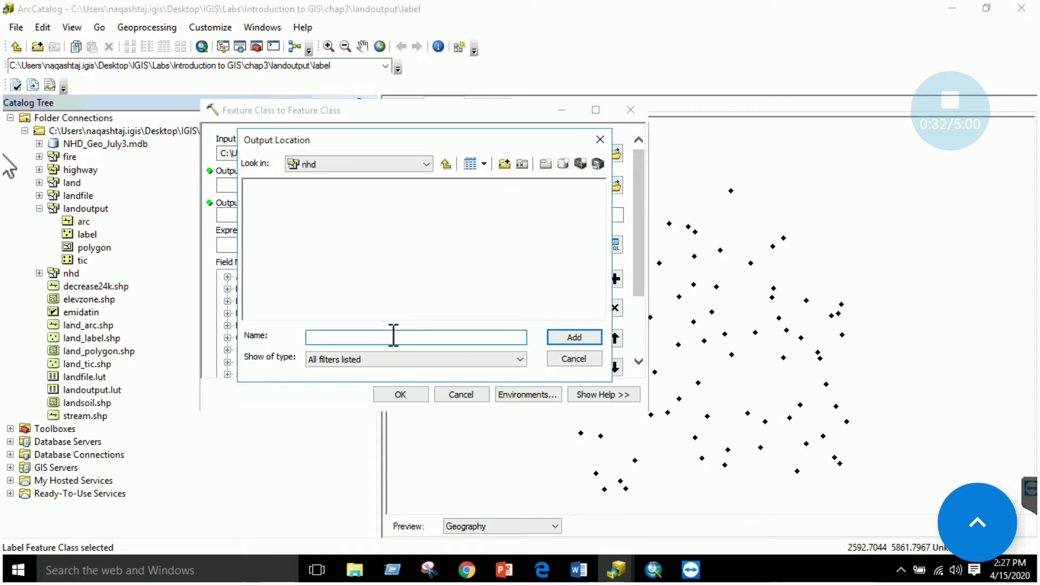
{"action": "type", "text": "output"}
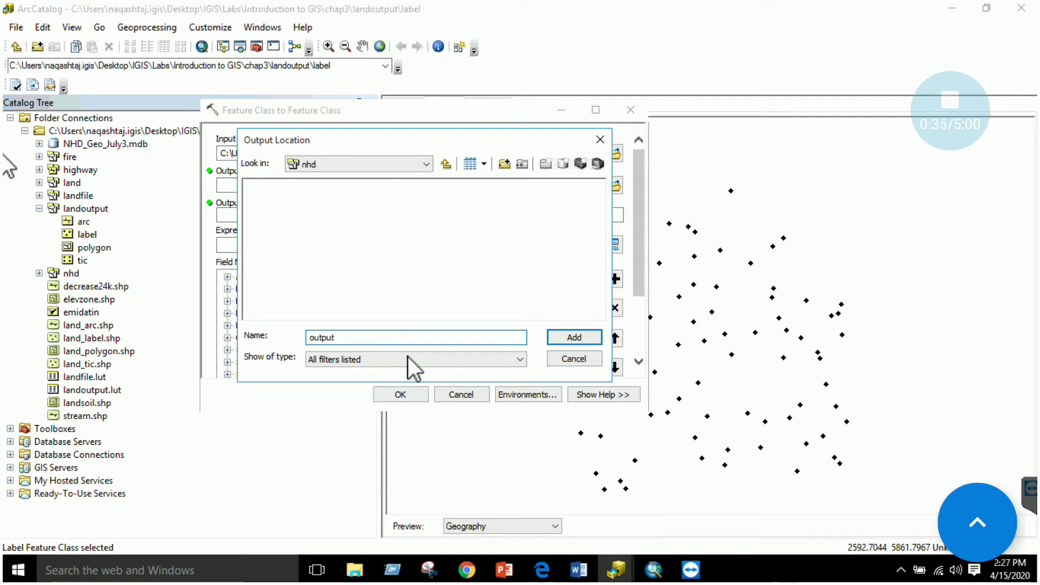
{"action": "left_click", "coordinate": [582, 337]}
{"action": "left_click", "coordinate": [587, 328]}
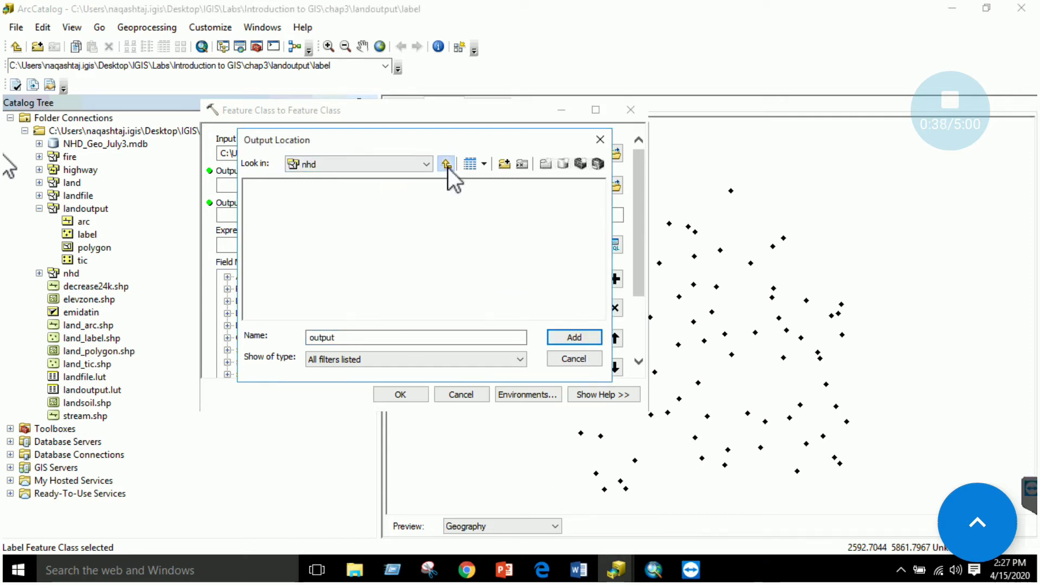
Step: Set the output location to chap3, name it outputofcoverage, and run the export
{"action": "left_click", "coordinate": [447, 165]}
{"action": "left_click", "coordinate": [446, 164]}
{"action": "left_click", "coordinate": [407, 189]}
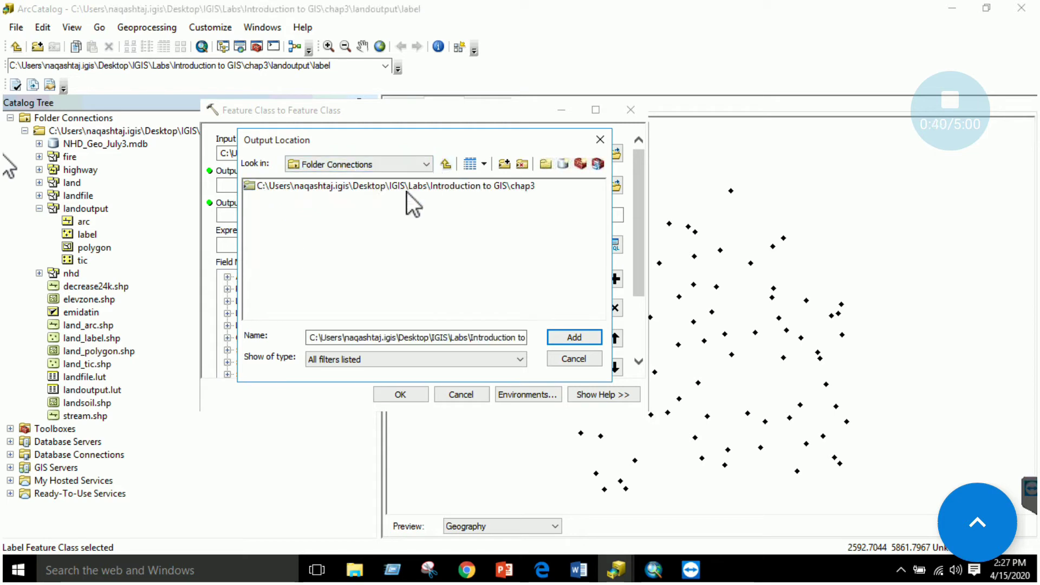
{"action": "left_click", "coordinate": [572, 337]}
{"action": "left_click", "coordinate": [384, 218]}
{"action": "type", "text": "out"}
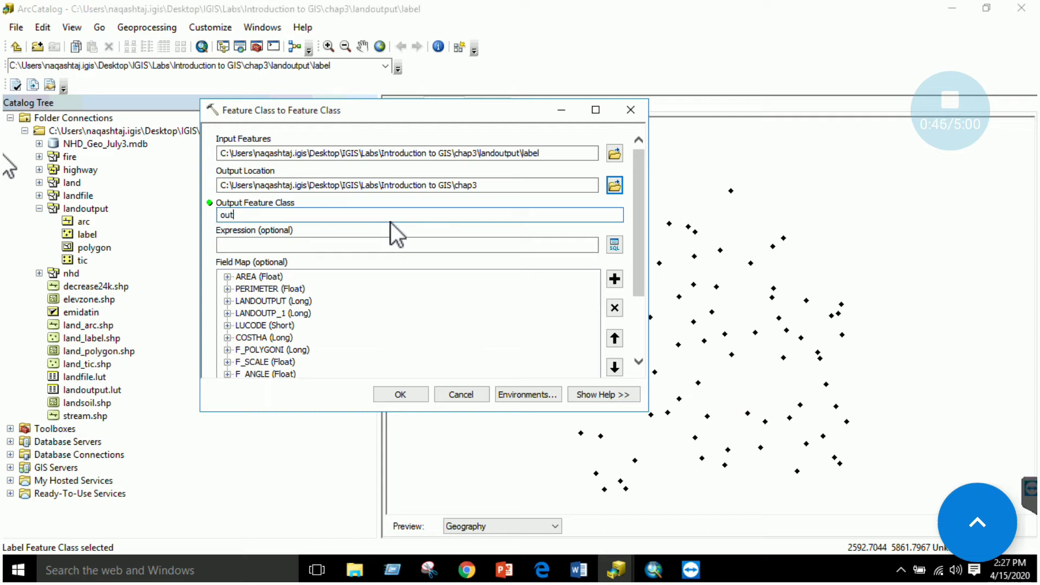
{"action": "type", "text": "putofcoverage"}
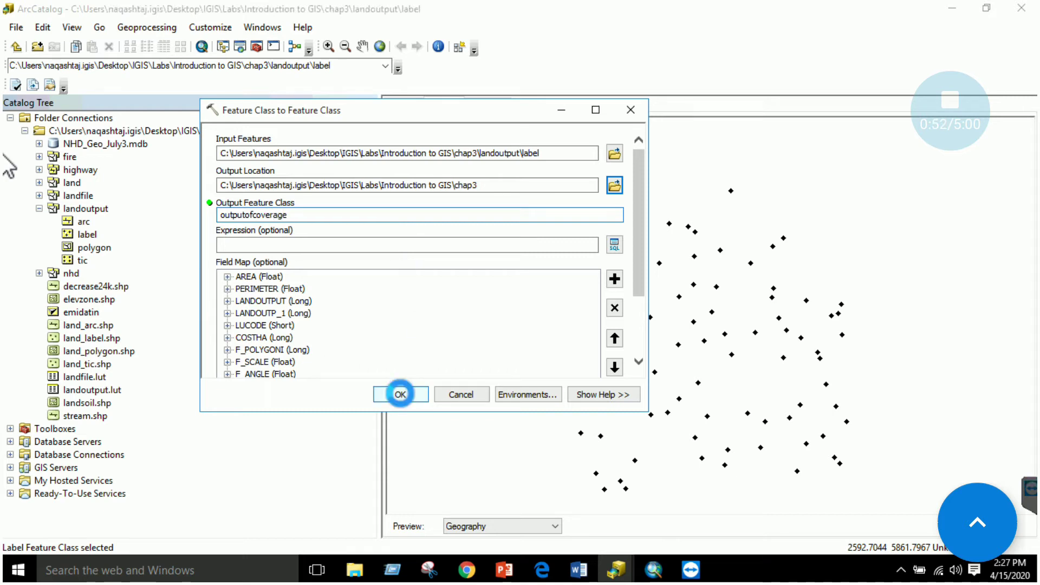
{"action": "left_click", "coordinate": [400, 395]}
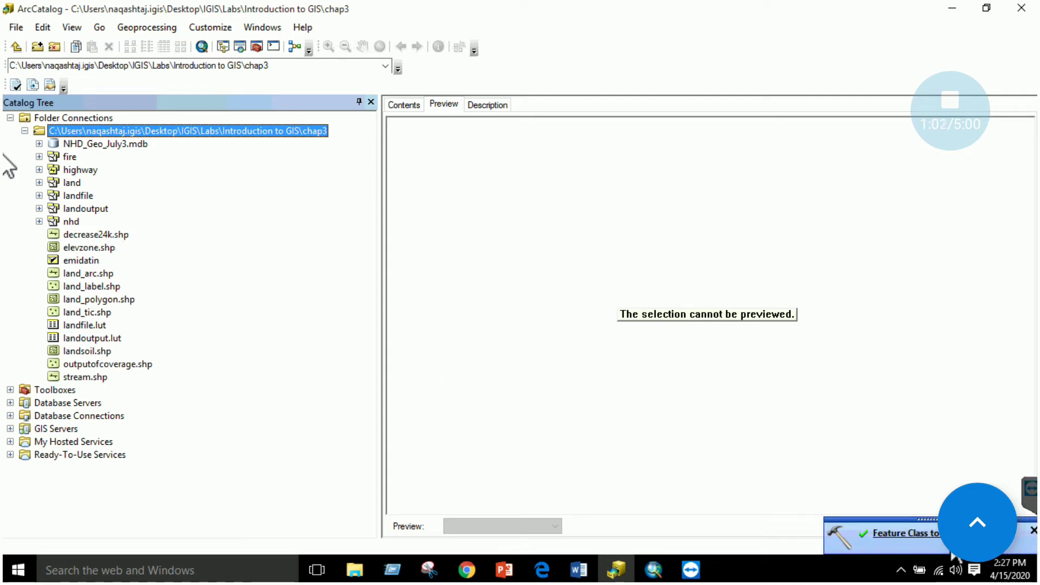
Step: Refresh chap3, preview the new outputofcoverage.shp points, expand landoutput and reopen ArcToolbox
{"action": "left_click", "coordinate": [1032, 530]}
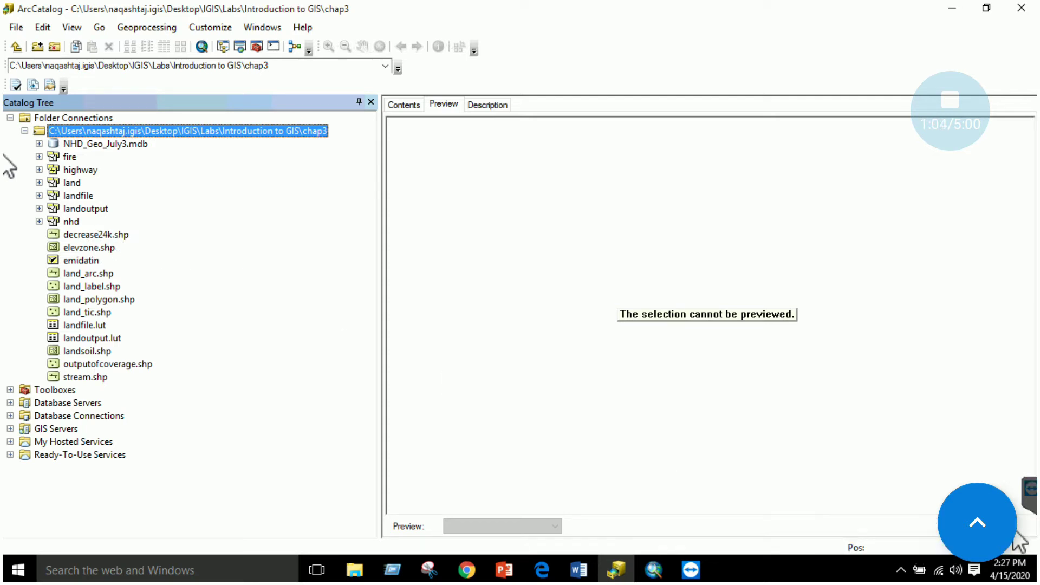
{"action": "right_click", "coordinate": [111, 141]}
{"action": "left_click", "coordinate": [140, 190]}
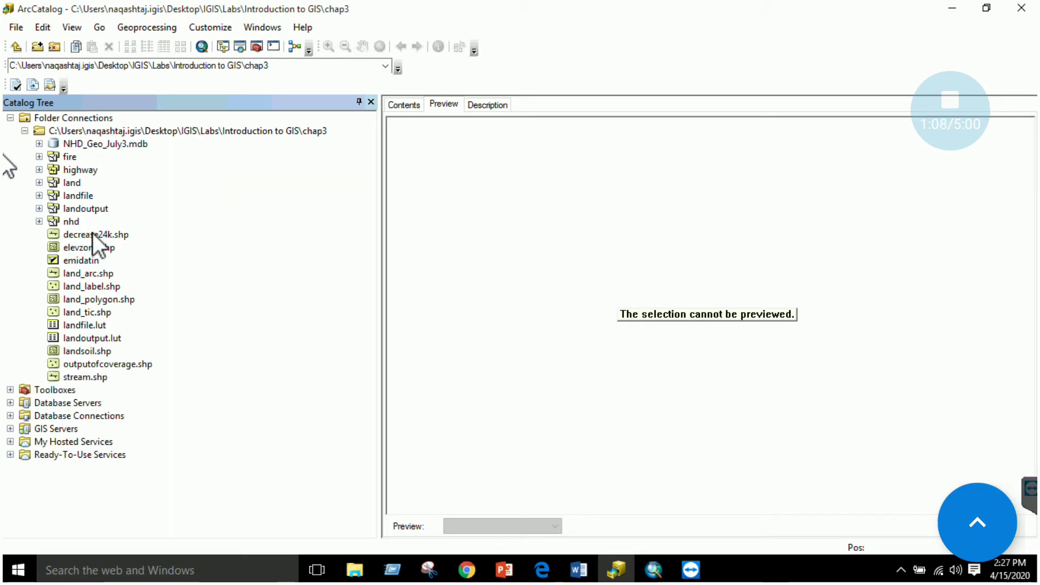
{"action": "left_click", "coordinate": [95, 365]}
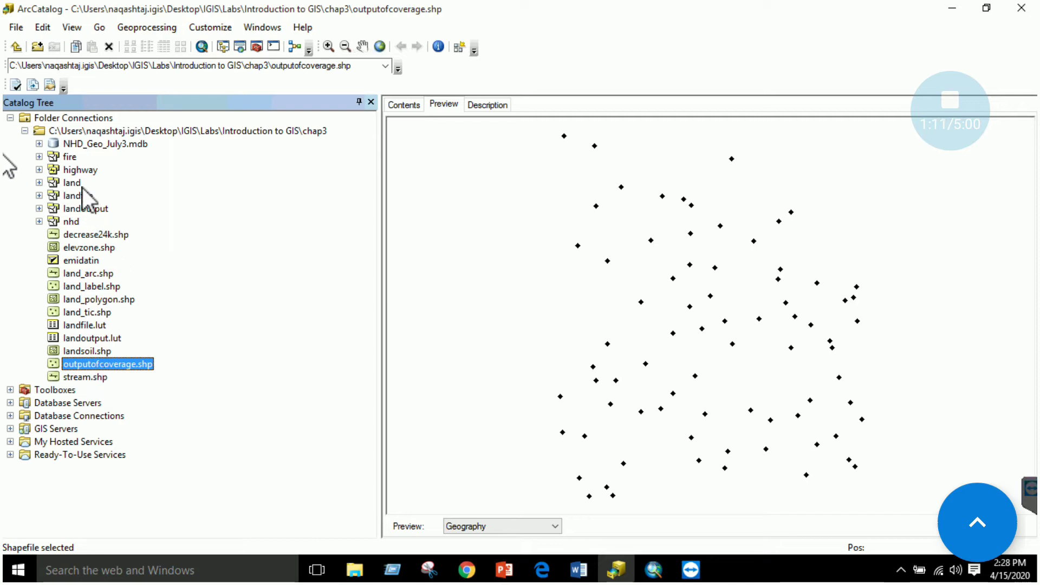
{"action": "left_click", "coordinate": [39, 209]}
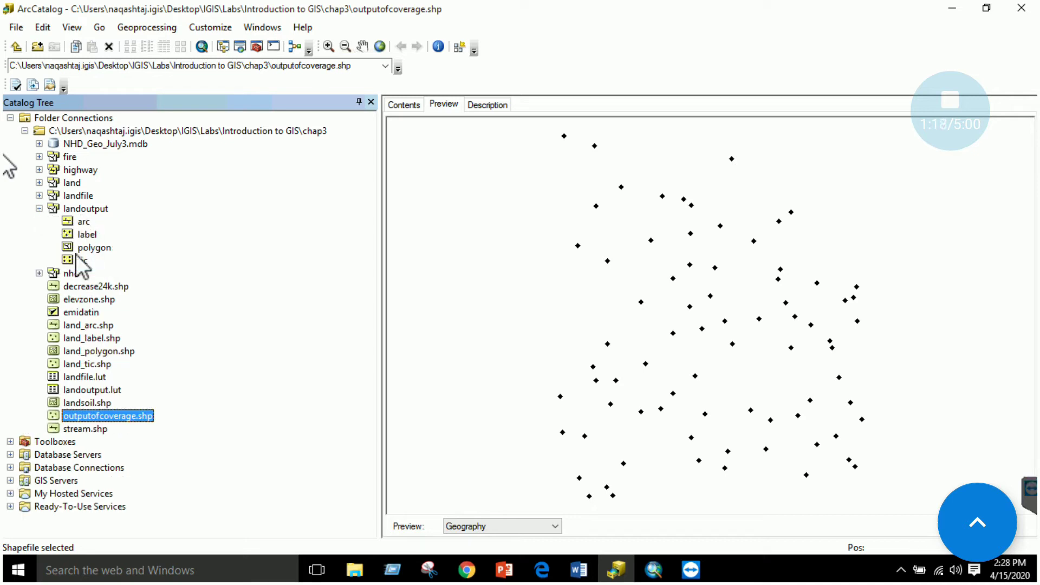
{"action": "left_click", "coordinate": [257, 46]}
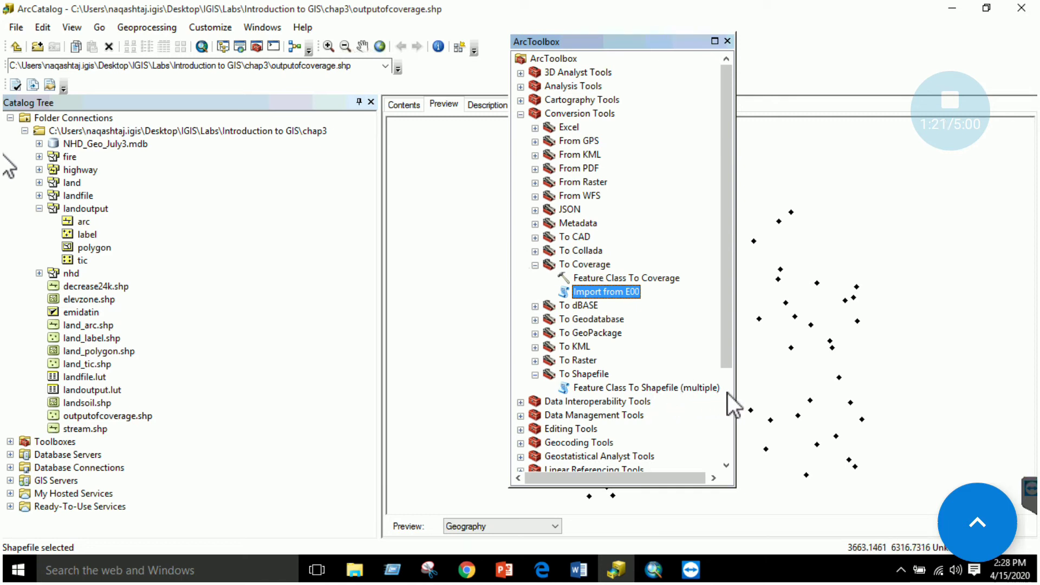
Step: Run Feature Class To Shapefile (multiple) on landoutput arc, label, polygon and tic, outputting to chap3
{"action": "left_click_drag", "start_coordinate": [735, 392], "coordinate": [820, 390]}
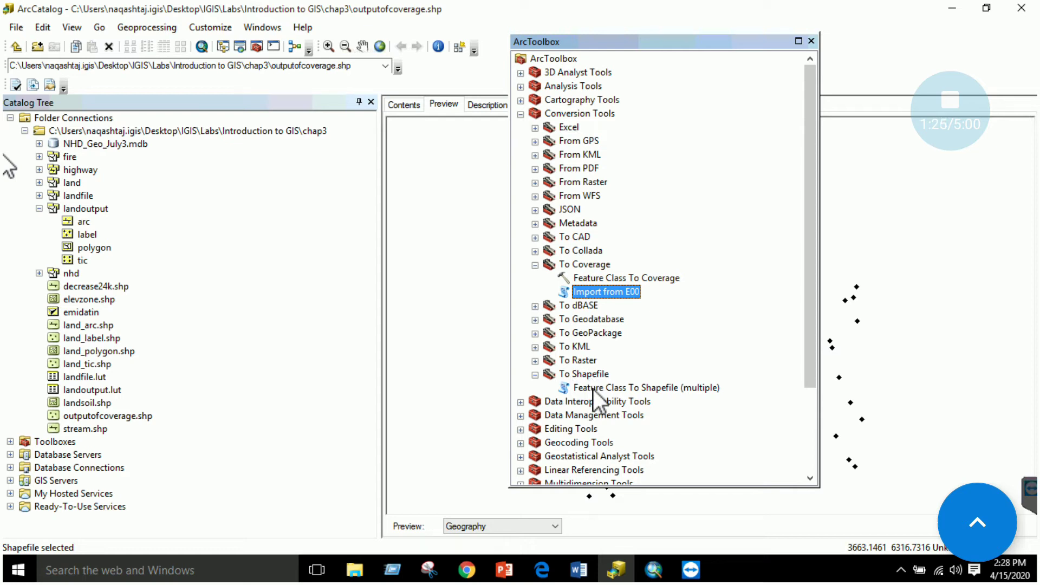
{"action": "double_click", "coordinate": [663, 389]}
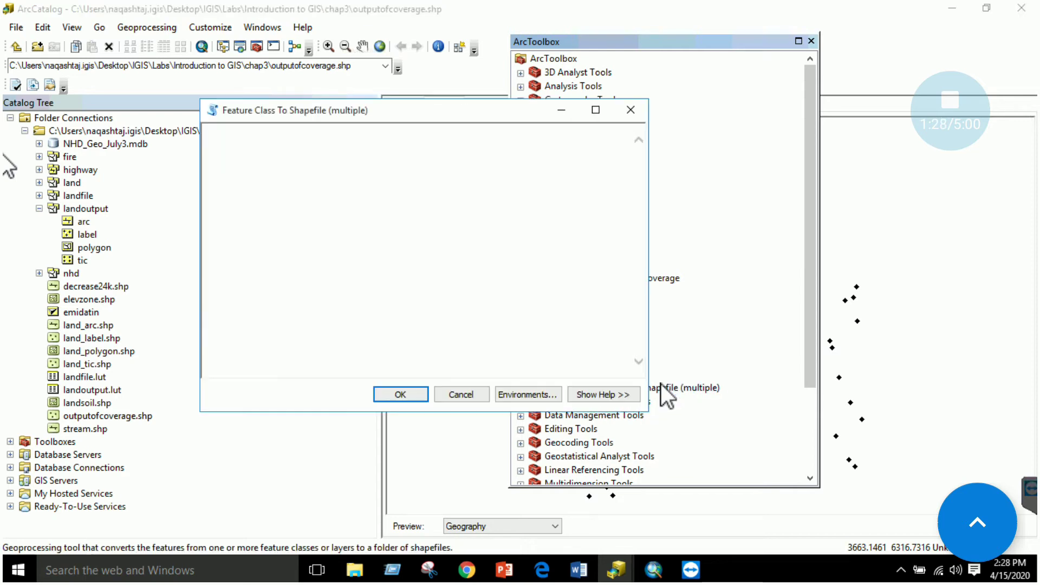
{"action": "left_click", "coordinate": [615, 154]}
{"action": "double_click", "coordinate": [466, 184]}
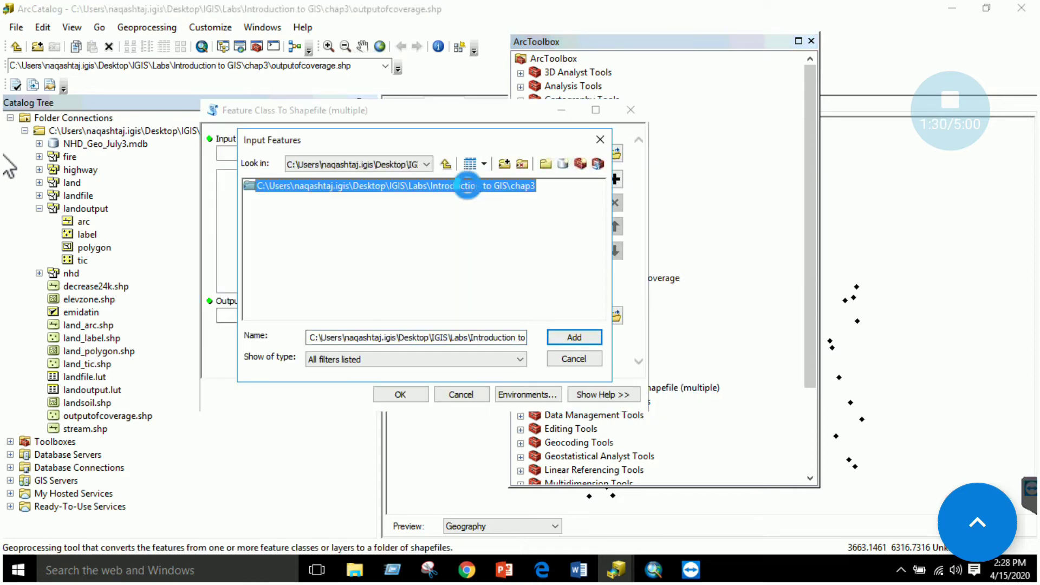
{"action": "double_click", "coordinate": [277, 252]}
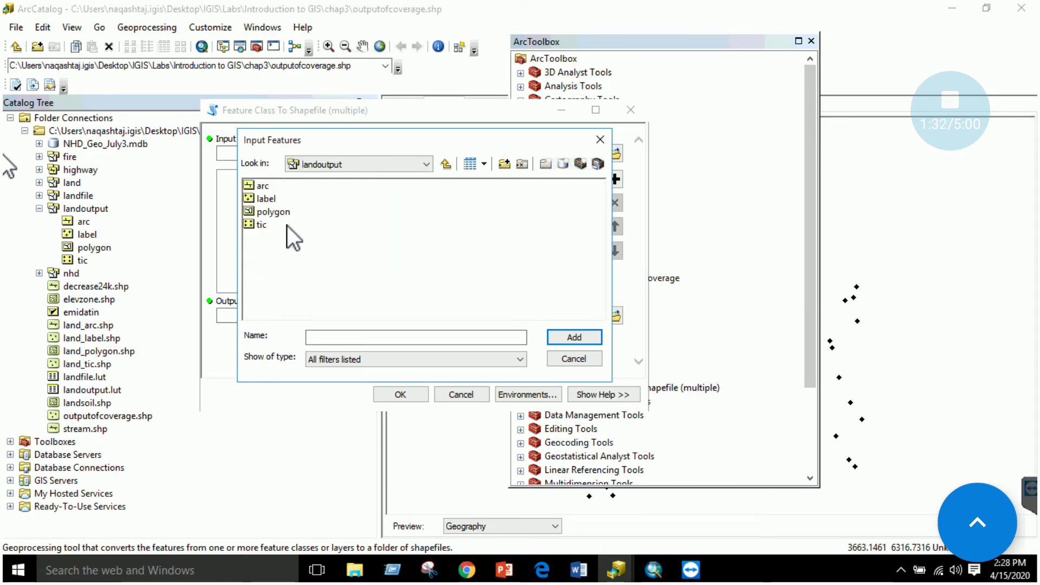
{"action": "left_click_drag", "start_coordinate": [267, 248], "coordinate": [268, 196]}
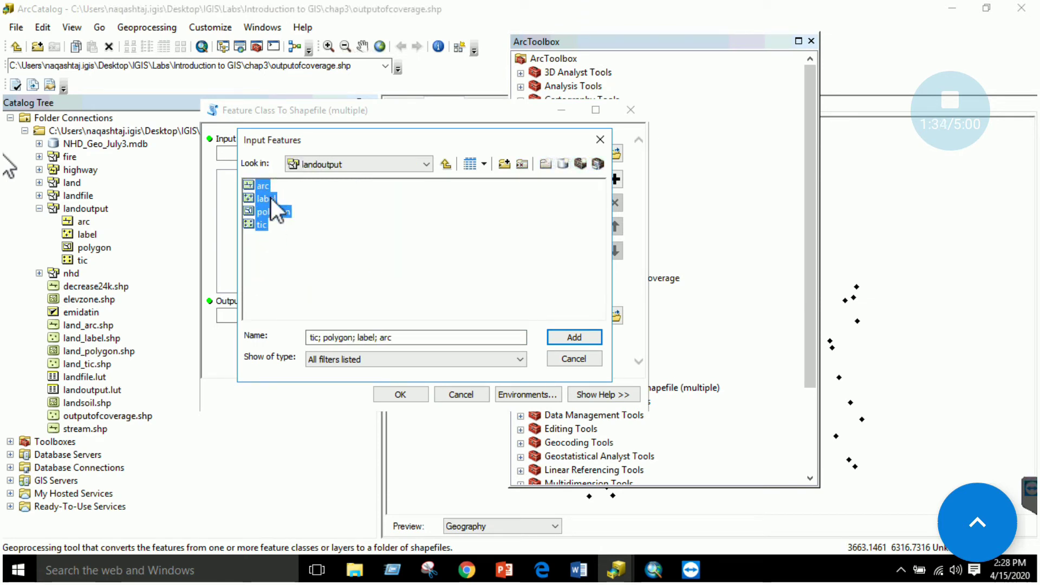
{"action": "left_click", "coordinate": [570, 340]}
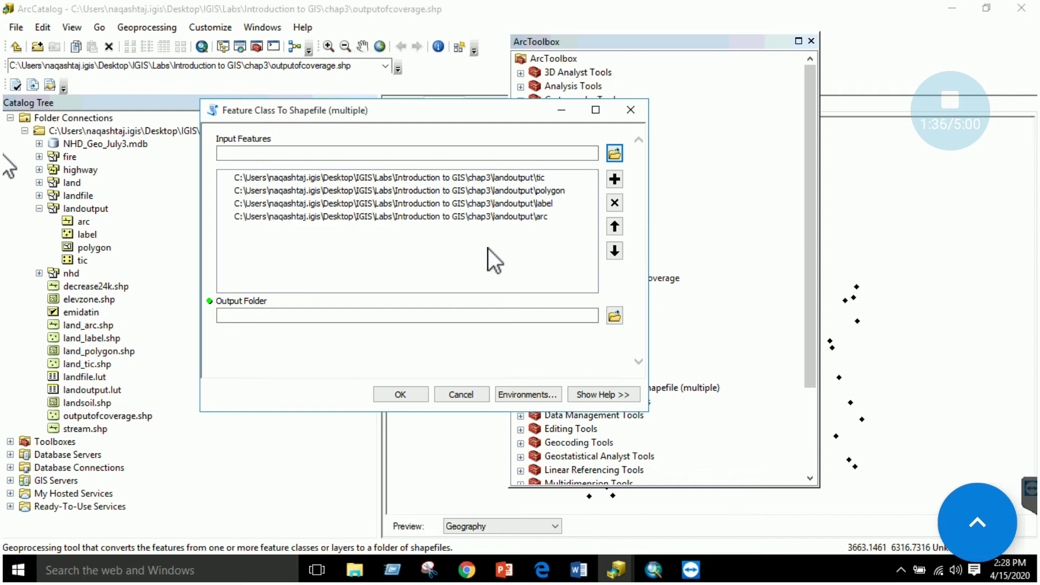
{"action": "left_click", "coordinate": [614, 316]}
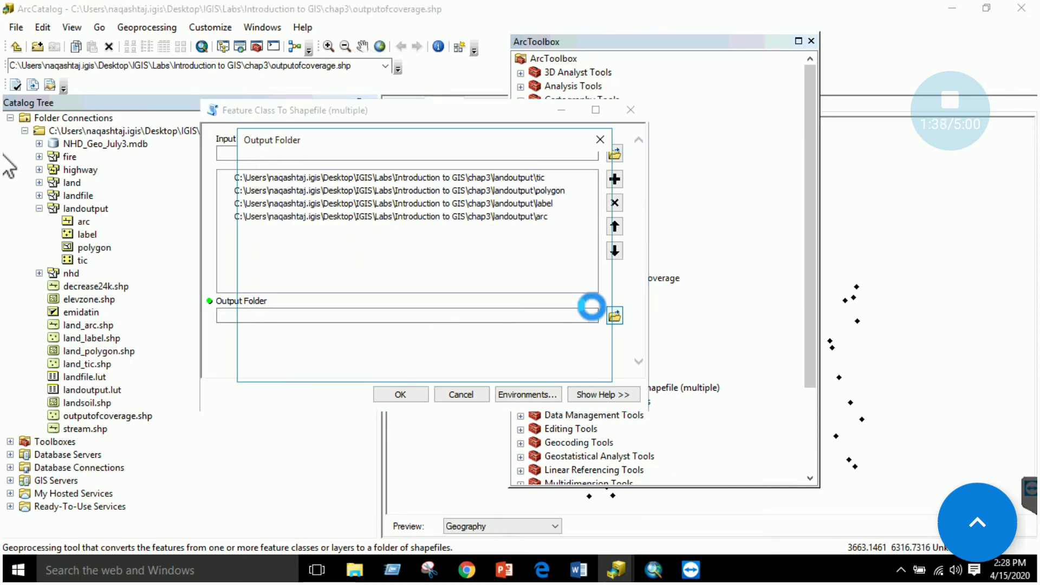
{"action": "left_click", "coordinate": [445, 164]}
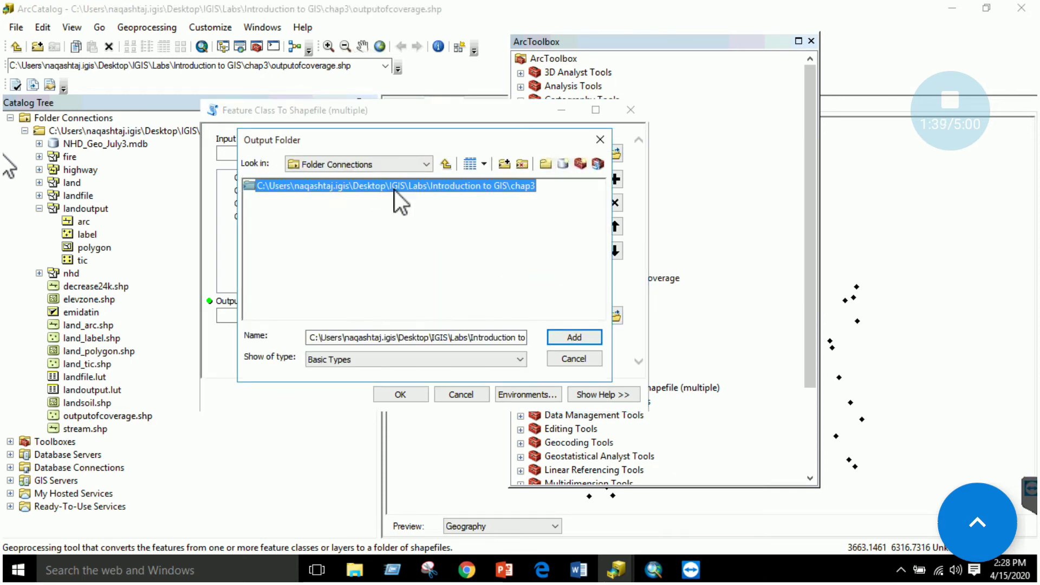
{"action": "left_click", "coordinate": [591, 340]}
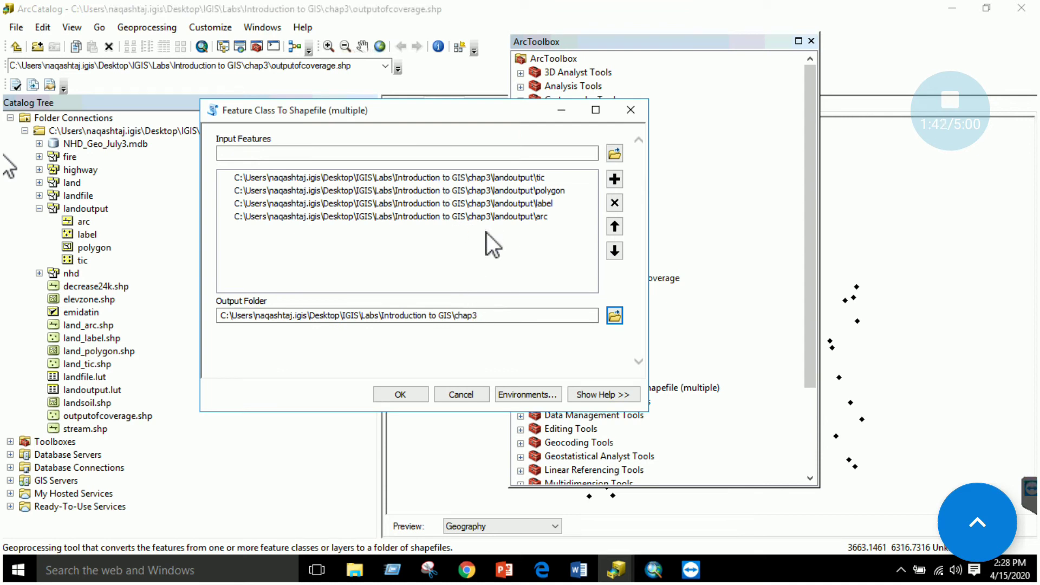
{"action": "left_click", "coordinate": [413, 391]}
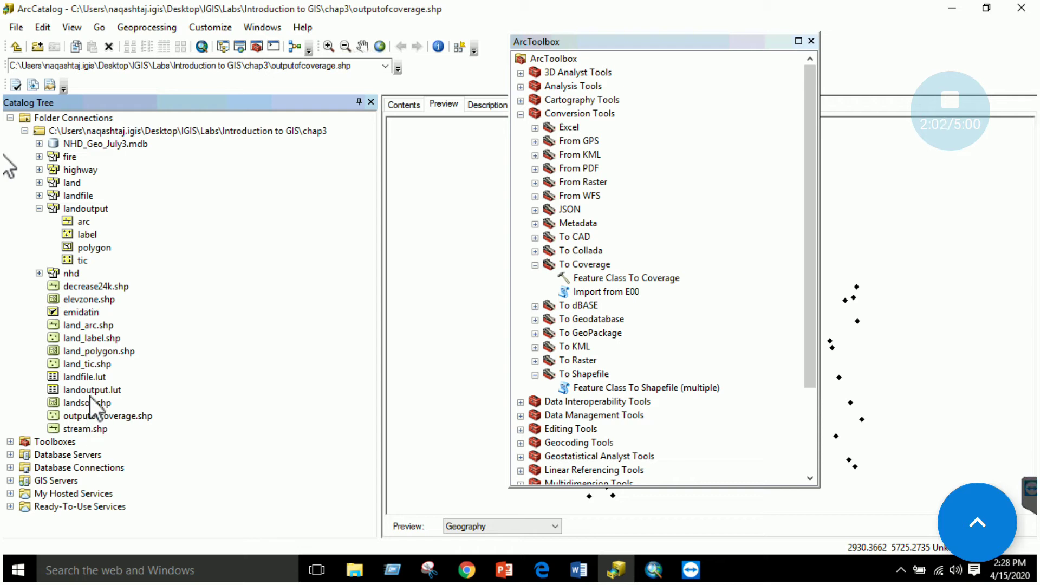
Step: Refresh chap3 and preview the new land_arc.shp and land_label.shp, closing ArcToolbox
{"action": "right_click", "coordinate": [106, 134]}
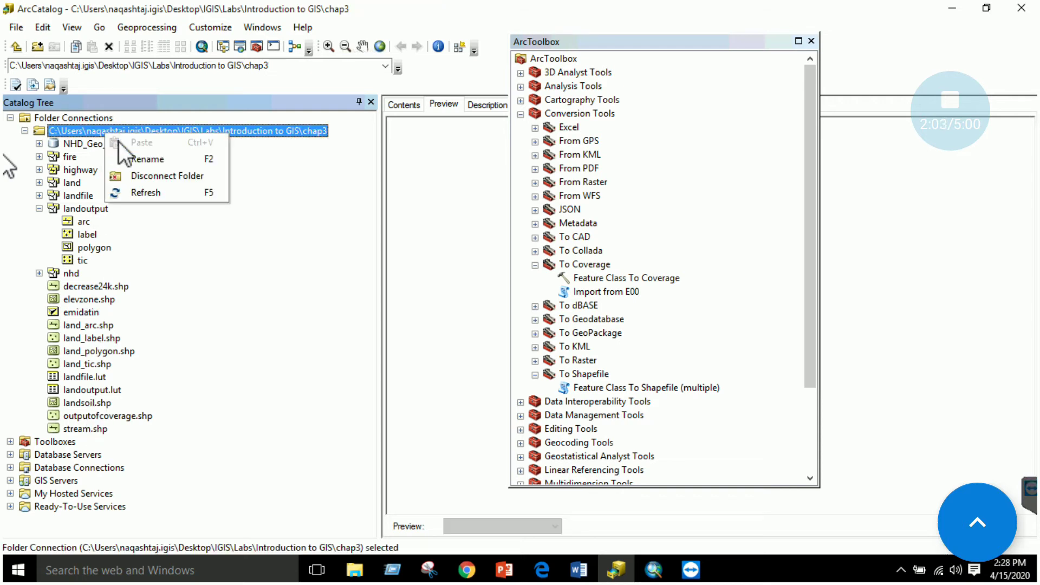
{"action": "left_click", "coordinate": [128, 194]}
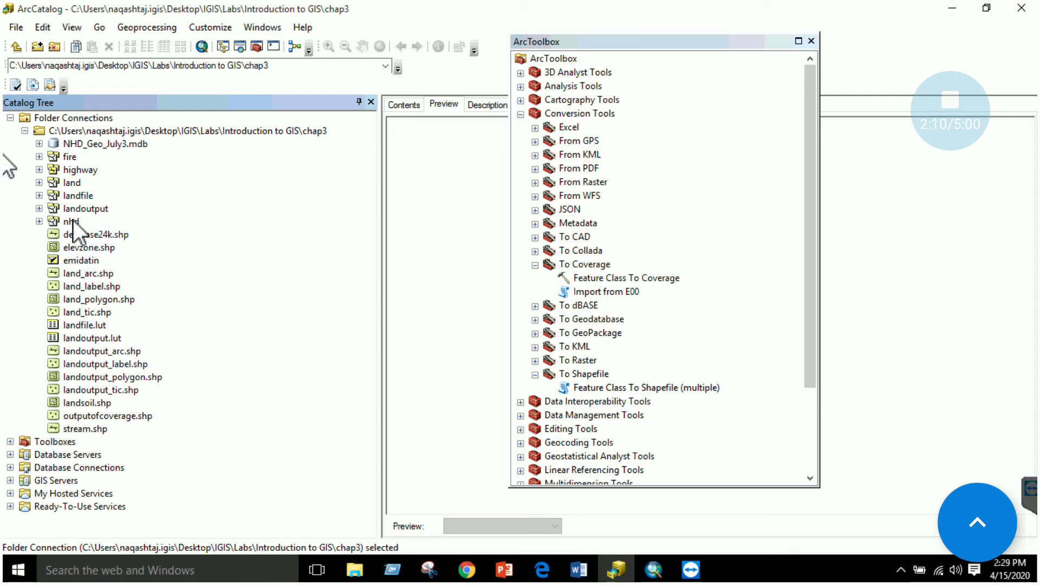
{"action": "left_click", "coordinate": [89, 275]}
{"action": "left_click", "coordinate": [811, 41]}
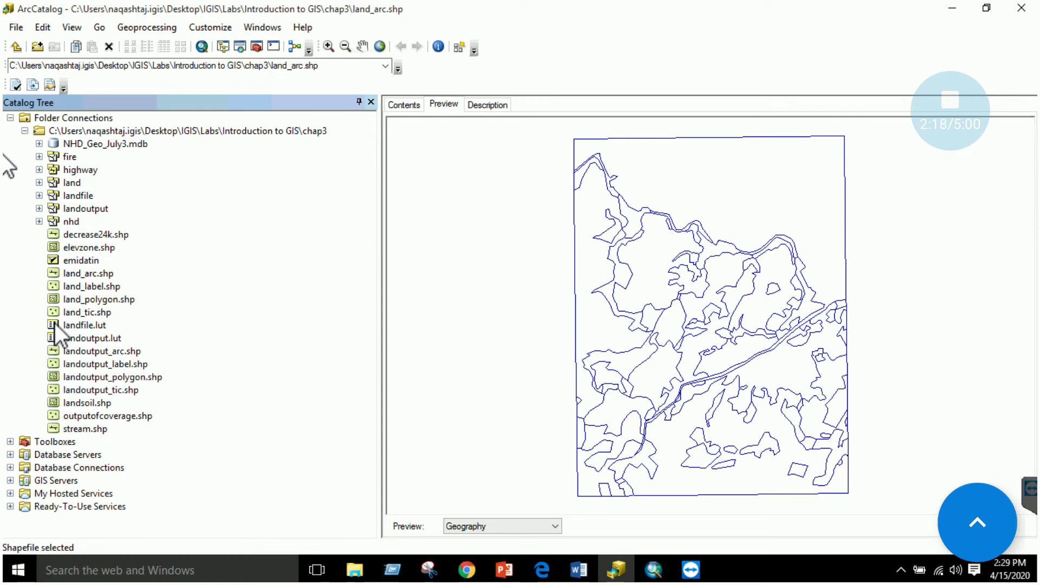
{"action": "left_click", "coordinate": [93, 290]}
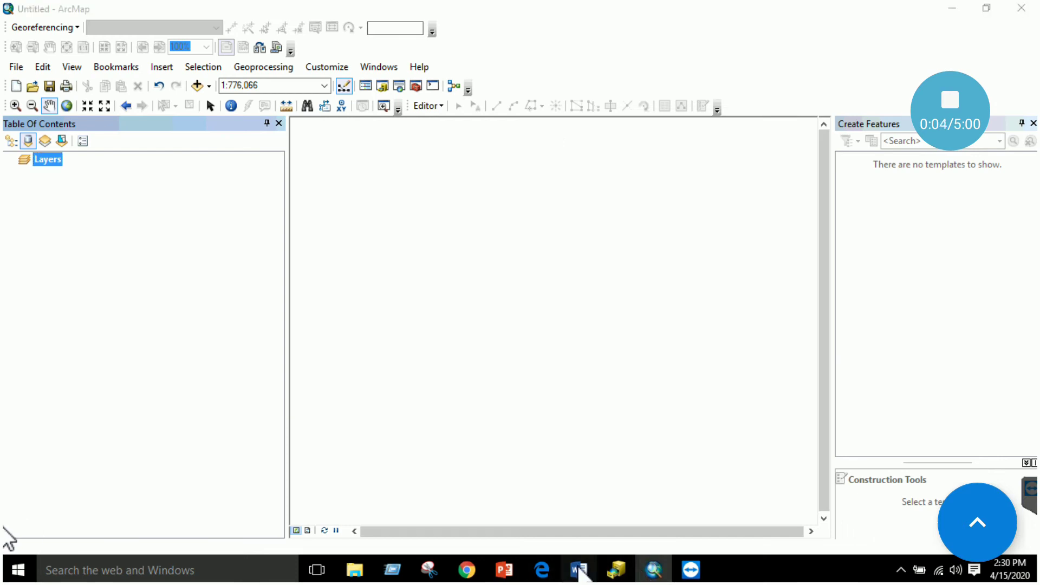
Step: Check Task 2: View Regions and Routes in Chap3, then scroll the ebook to pages 50–51
{"action": "left_click", "coordinate": [578, 568]}
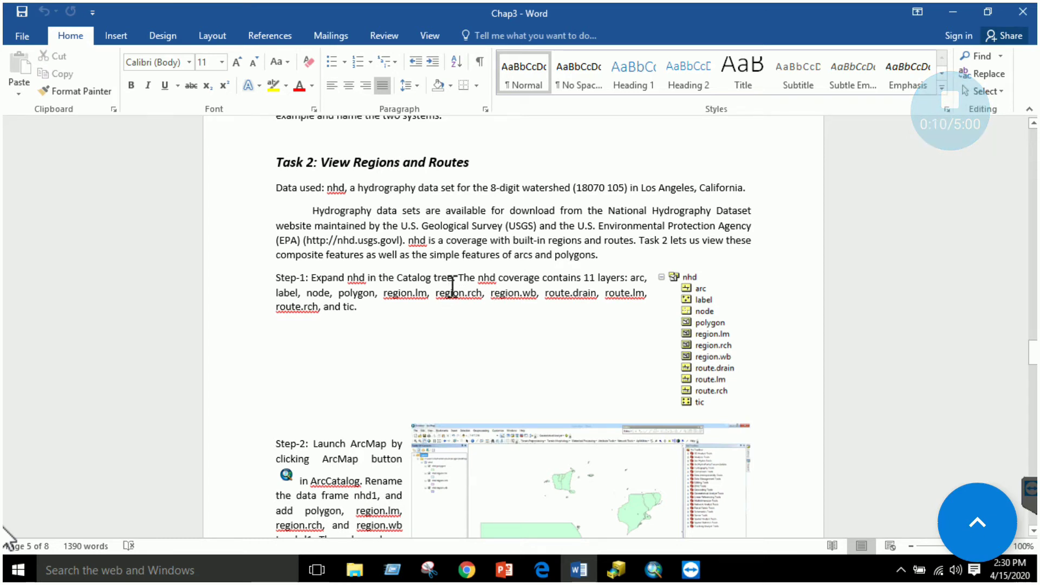
{"action": "left_click", "coordinate": [542, 570]}
{"action": "scroll", "coordinate": [593, 320], "scroll_direction": "down", "scroll_amount": 20}
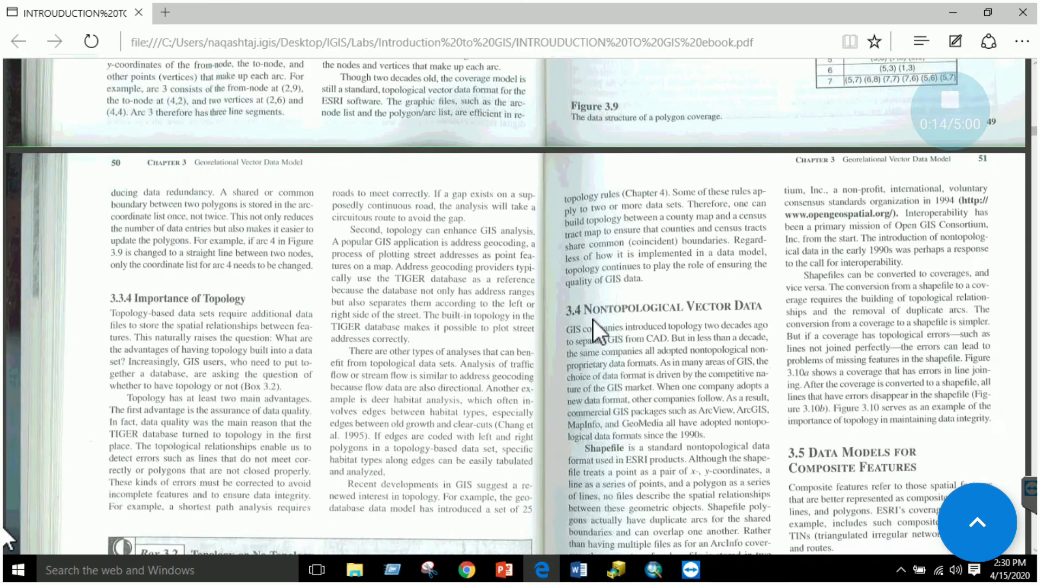
Step: Scroll the ebook to 3.5.2 Regions, review Task 2 in the handout, then return to ArcMap
{"action": "scroll", "coordinate": [594, 321], "scroll_direction": "down", "scroll_amount": 3}
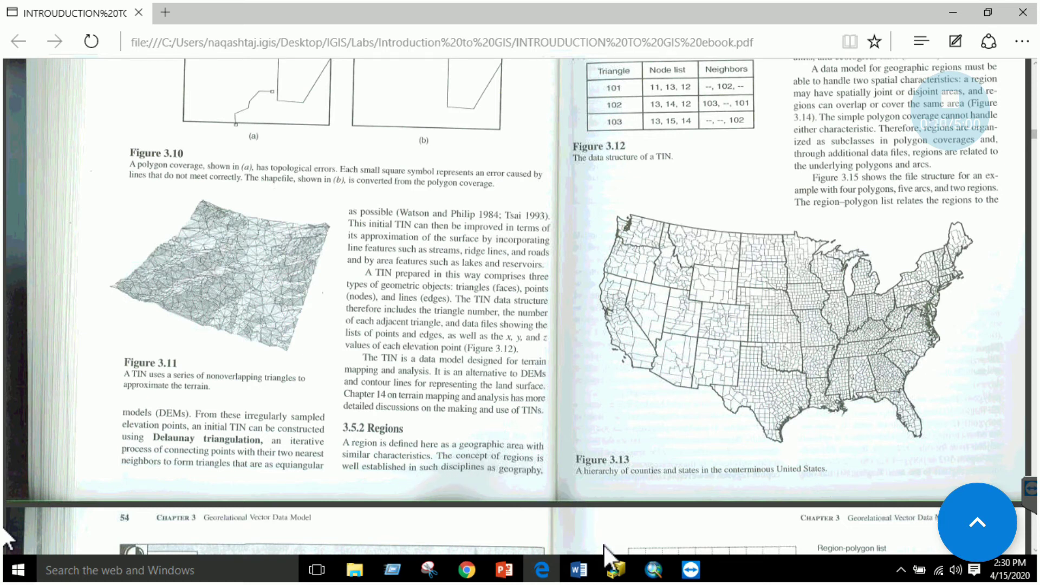
{"action": "left_click", "coordinate": [579, 570]}
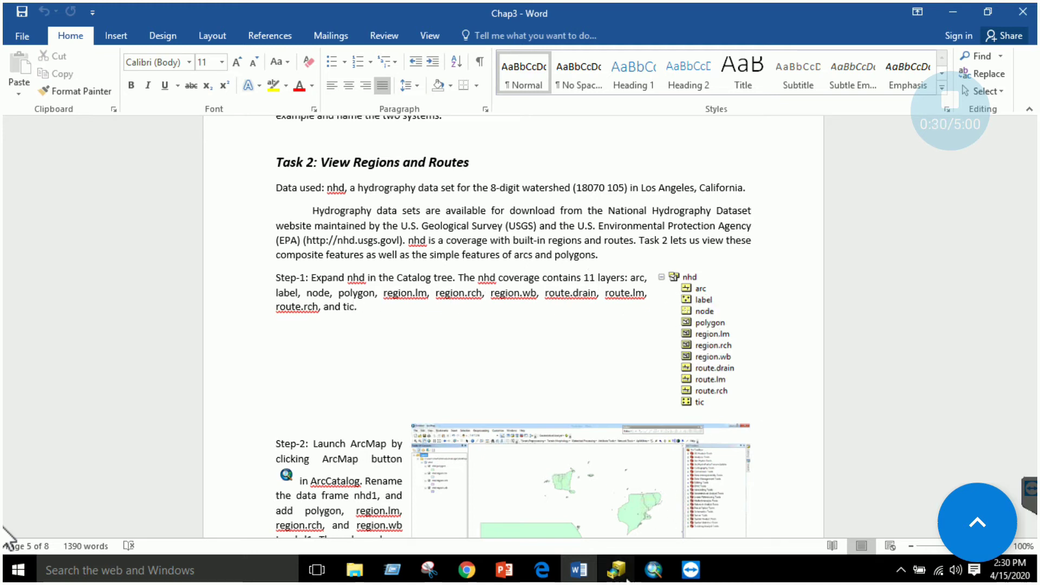
{"action": "left_click", "coordinate": [653, 570]}
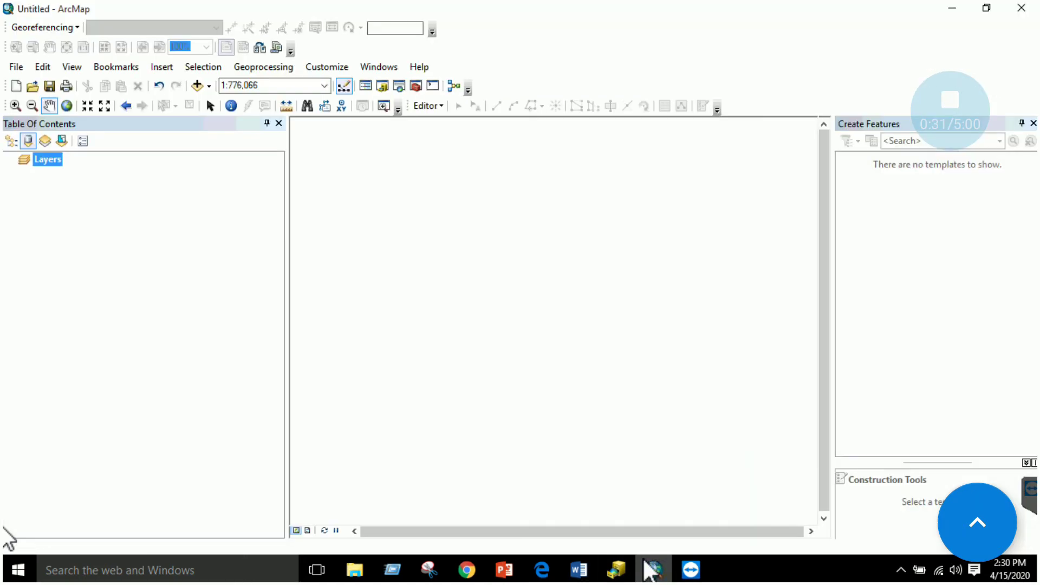
Step: Add nhd's region.lm, region.rch and region.wb layers from chap3 to the map
{"action": "right_click", "coordinate": [49, 161]}
{"action": "left_click", "coordinate": [96, 172]}
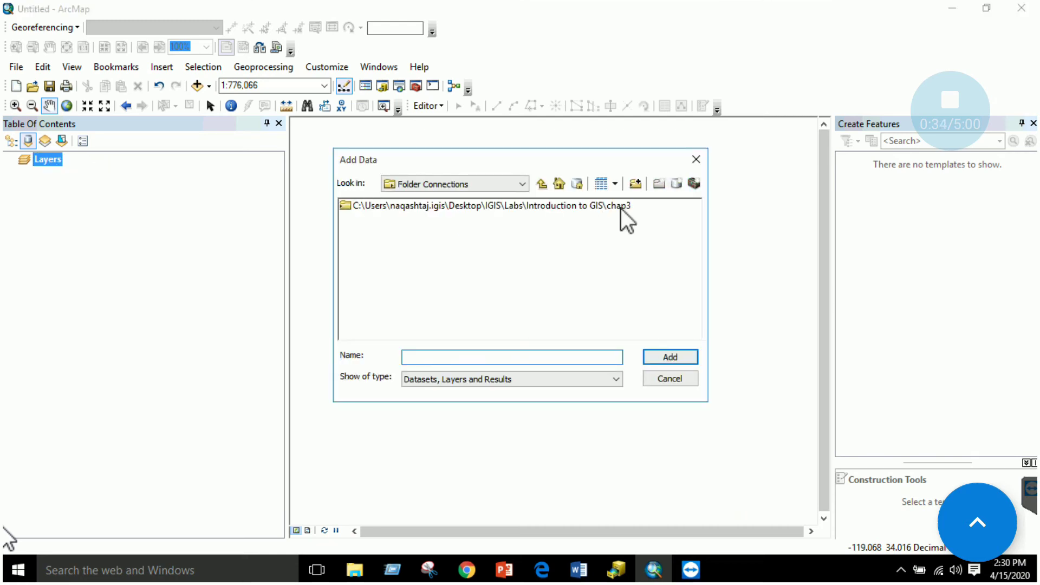
{"action": "double_click", "coordinate": [610, 209]}
{"action": "double_click", "coordinate": [358, 283]}
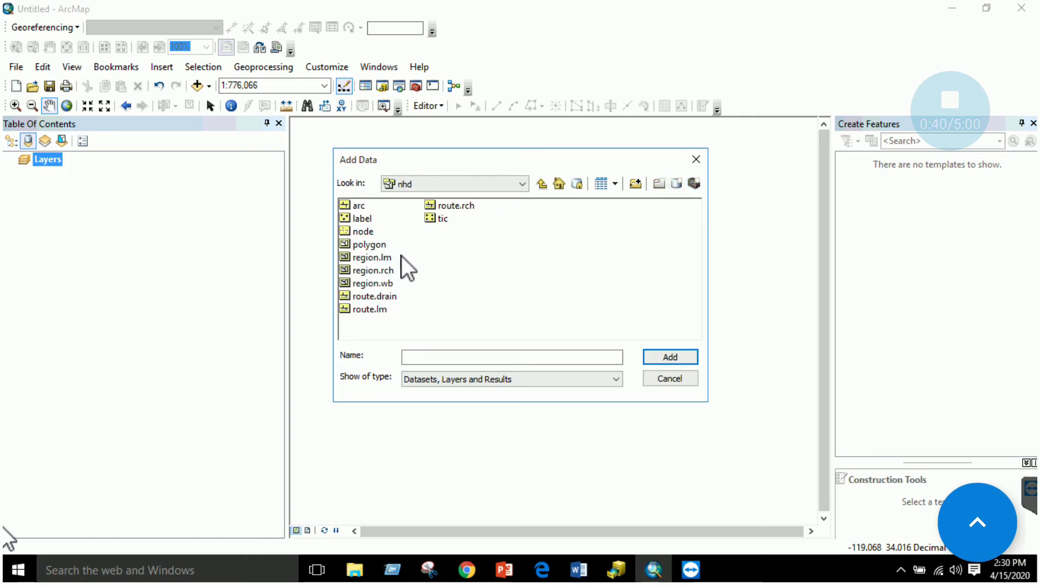
{"action": "left_click_drag", "start_coordinate": [399, 258], "coordinate": [372, 284]}
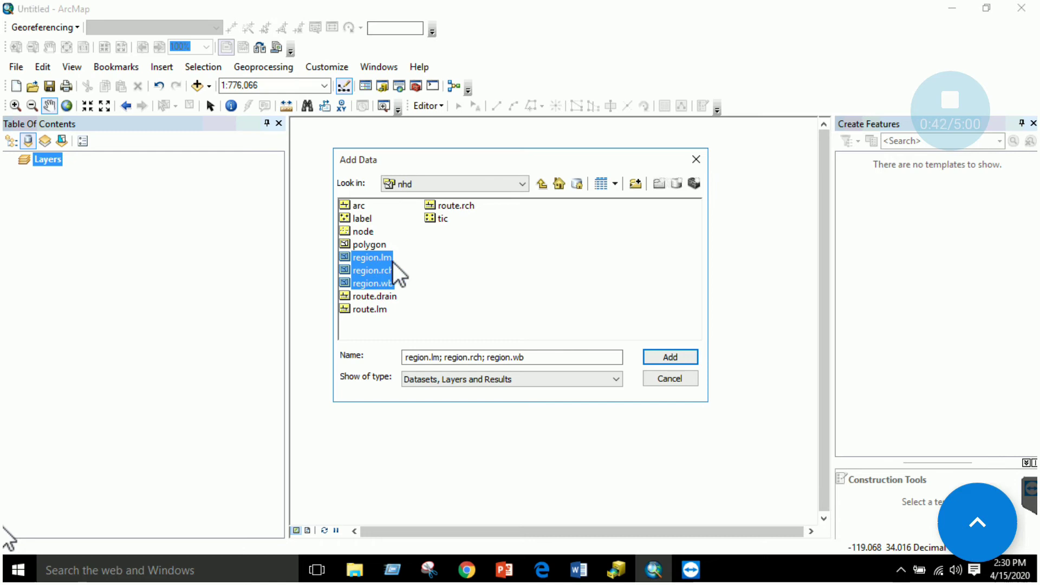
{"action": "left_click", "coordinate": [669, 359]}
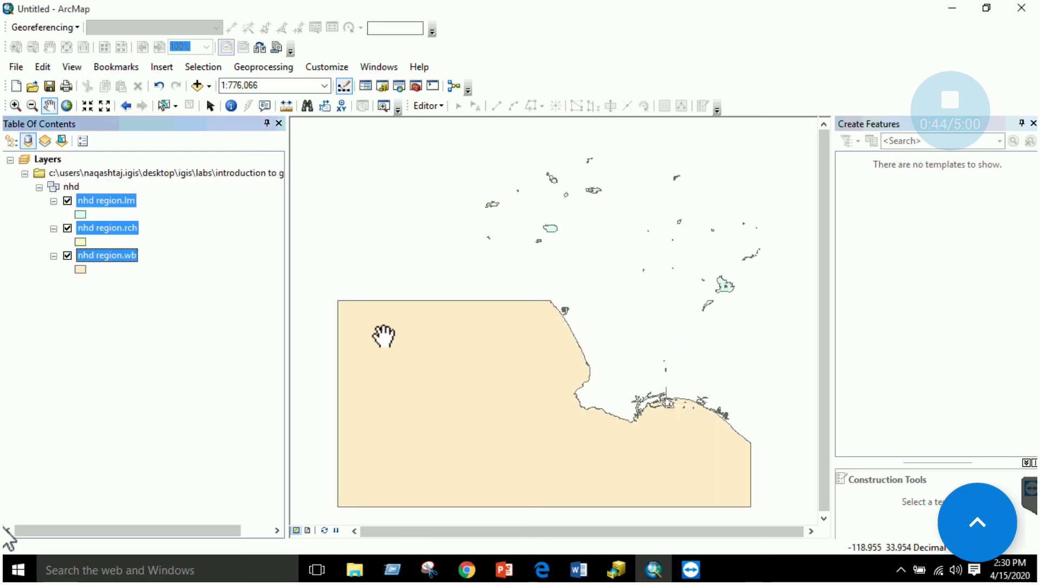
Step: View and close the attribute table of the nhd region.wb layer
{"action": "left_click", "coordinate": [93, 256]}
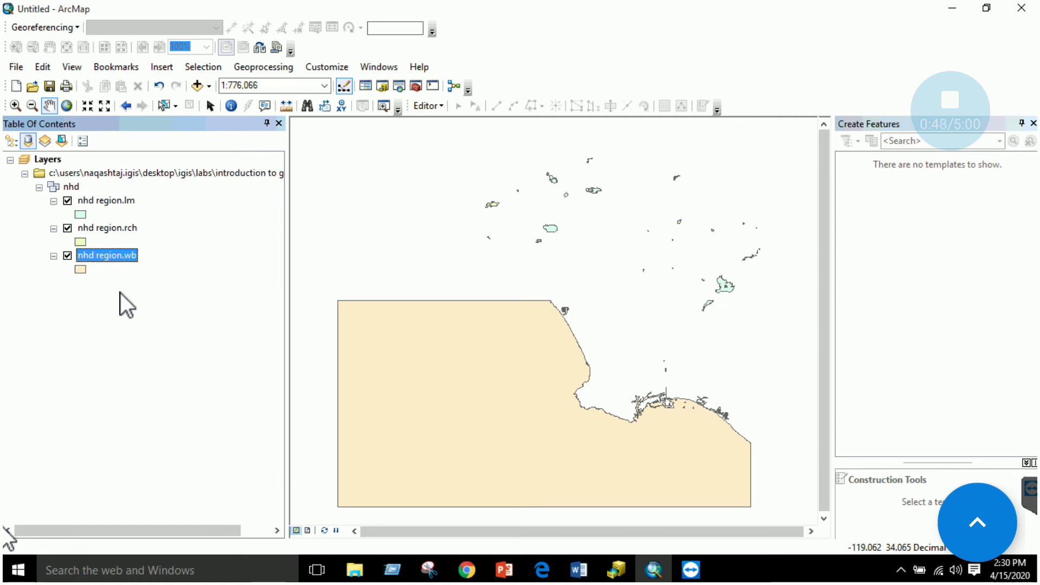
{"action": "right_click", "coordinate": [128, 266]}
{"action": "left_click", "coordinate": [230, 269]}
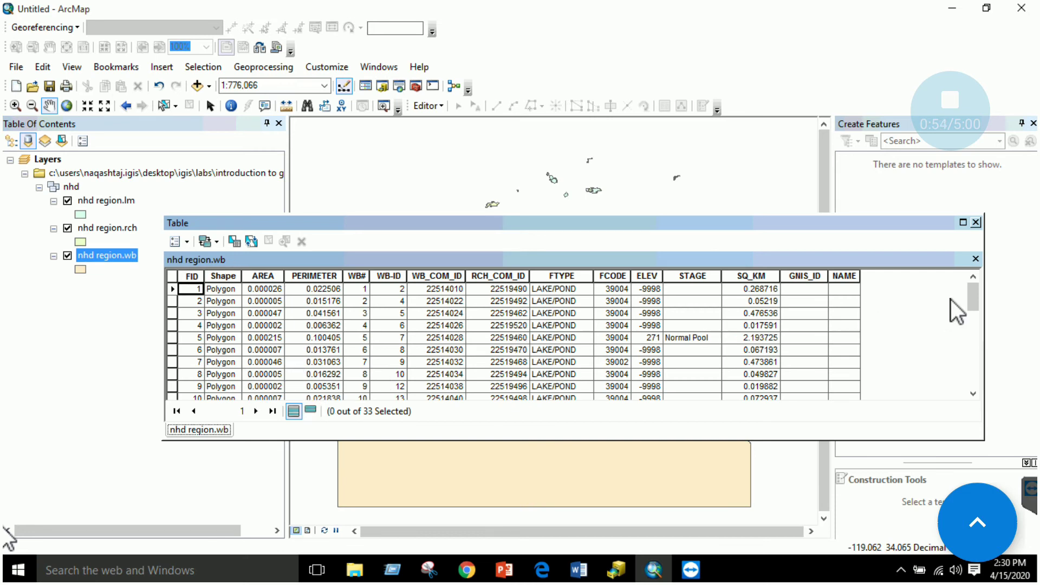
{"action": "left_click_drag", "start_coordinate": [974, 301], "coordinate": [1003, 249]}
{"action": "left_click", "coordinate": [976, 222]}
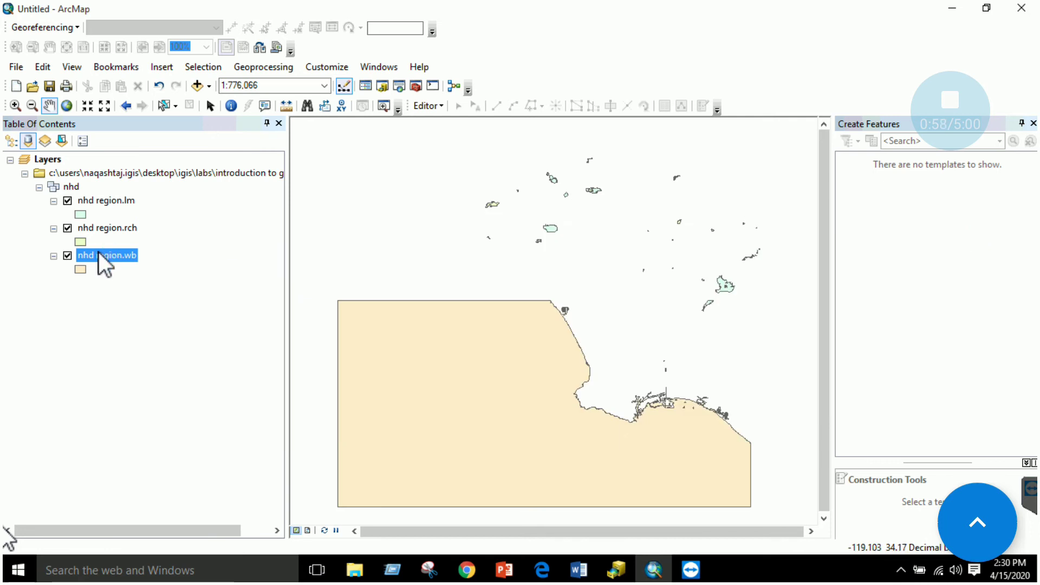
Step: Give region.wb the blue Lake fill symbol, then go back to the lab handout
{"action": "left_click", "coordinate": [80, 269]}
{"action": "left_click", "coordinate": [432, 264]}
{"action": "left_click", "coordinate": [609, 444]}
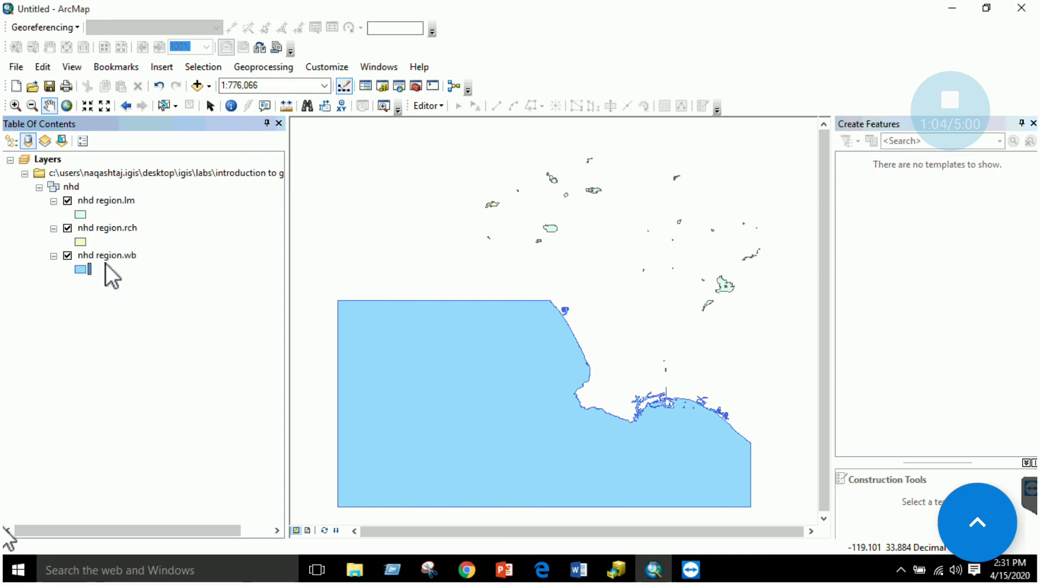
{"action": "left_click", "coordinate": [579, 569]}
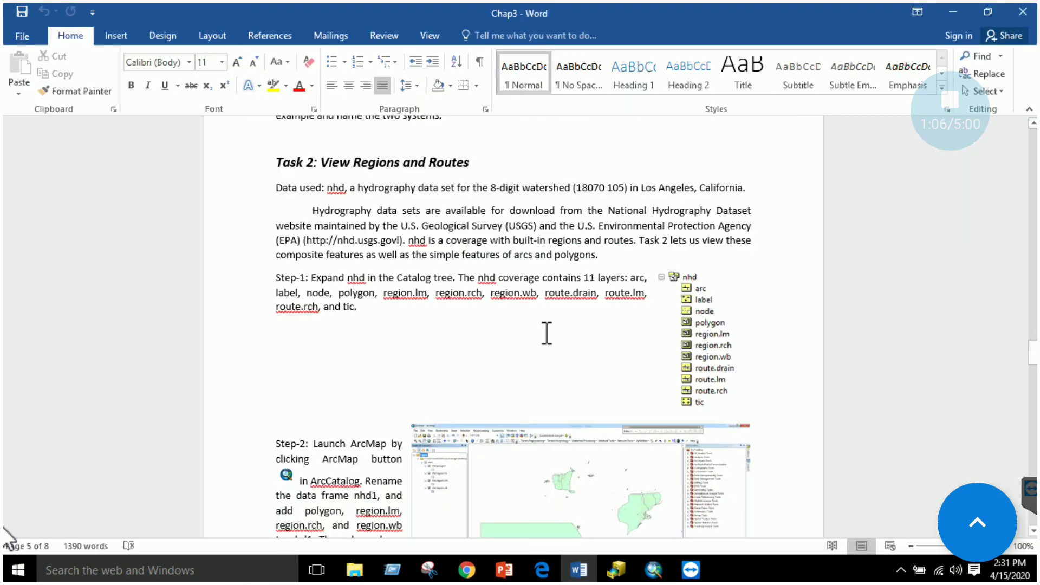
Step: Scroll the handout to Q3 and Step-3 on adding route layers in a new nhd2 data frame
{"action": "scroll", "coordinate": [526, 309], "scroll_direction": "down", "scroll_amount": 15}
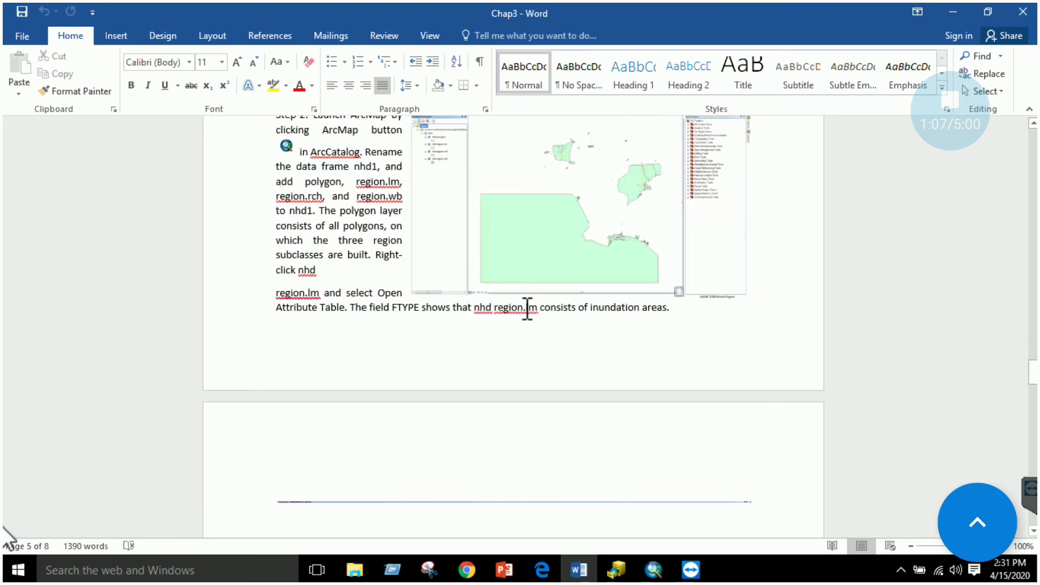
{"action": "scroll", "coordinate": [526, 308], "scroll_direction": "down", "scroll_amount": 6}
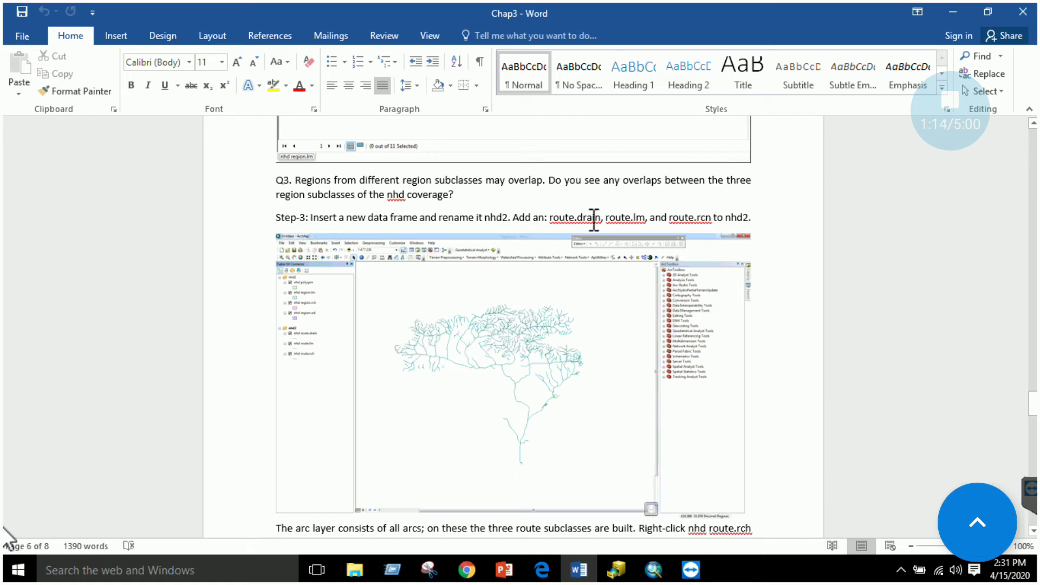
Step: Add the nhd route.drain, route.lm and route.rch layers to the map above the regions
{"action": "left_click", "coordinate": [653, 570]}
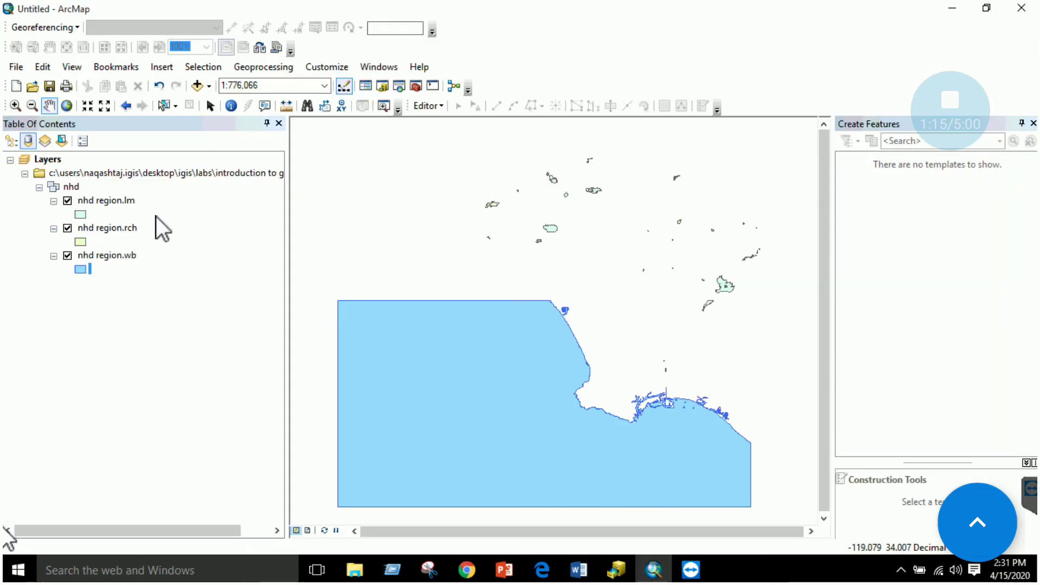
{"action": "right_click", "coordinate": [63, 163]}
{"action": "left_click", "coordinate": [93, 171]}
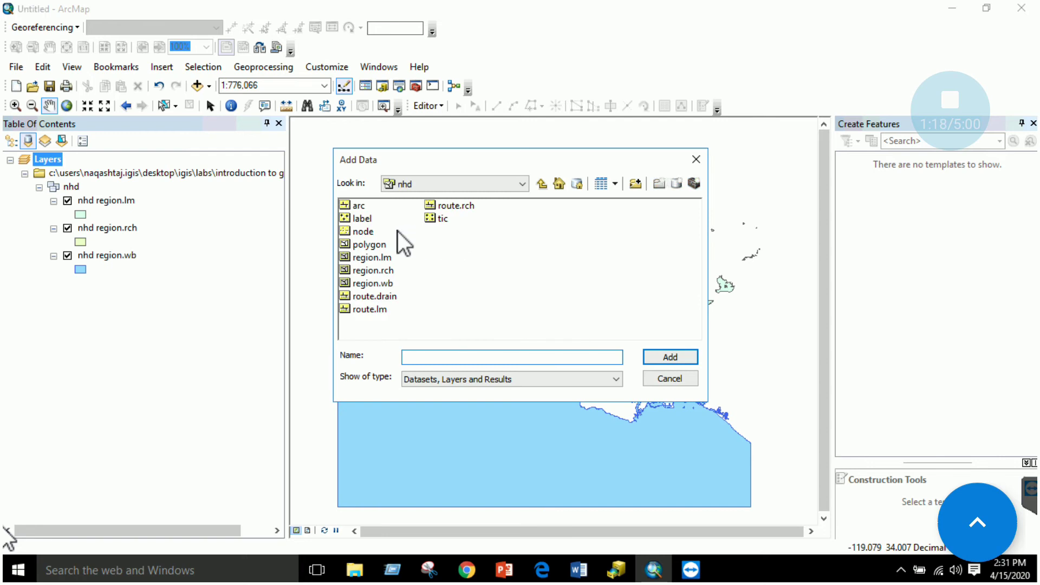
{"action": "left_click", "coordinate": [378, 296]}
{"action": "left_click_drag", "start_coordinate": [417, 299], "coordinate": [372, 311]}
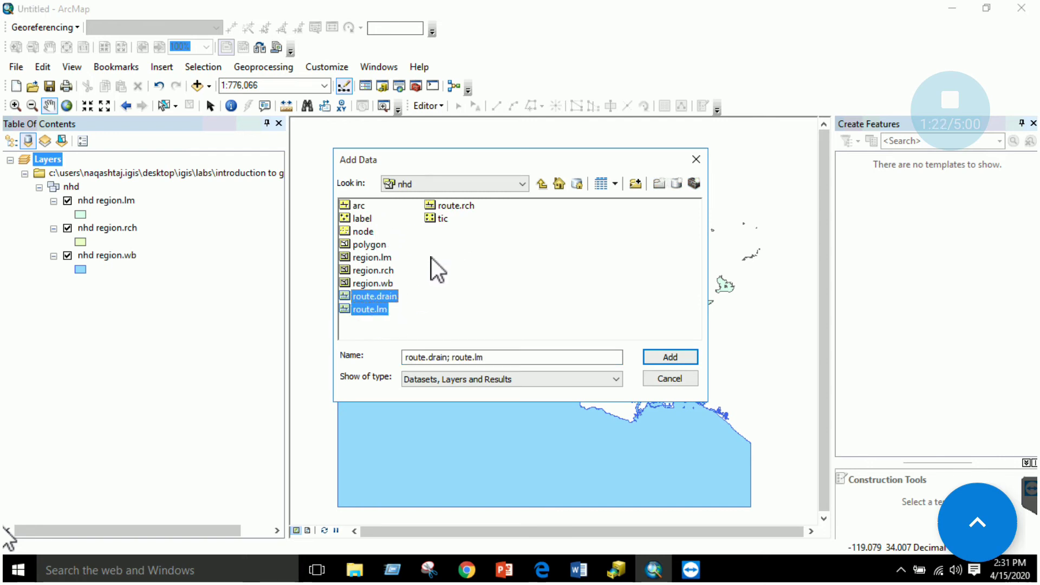
{"action": "left_click", "coordinate": [473, 207], "text": "ctrl"}
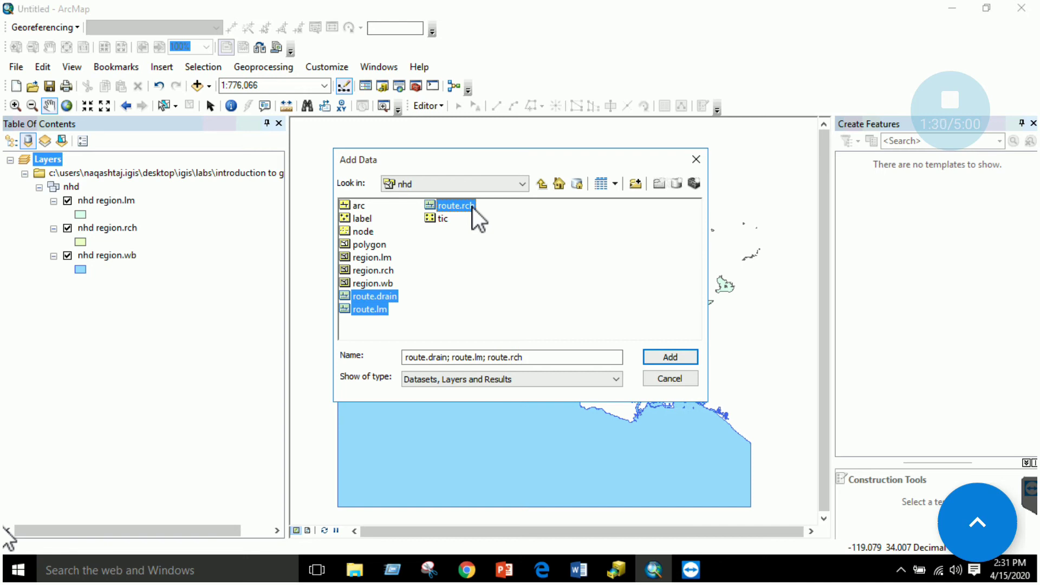
{"action": "left_click", "coordinate": [650, 359]}
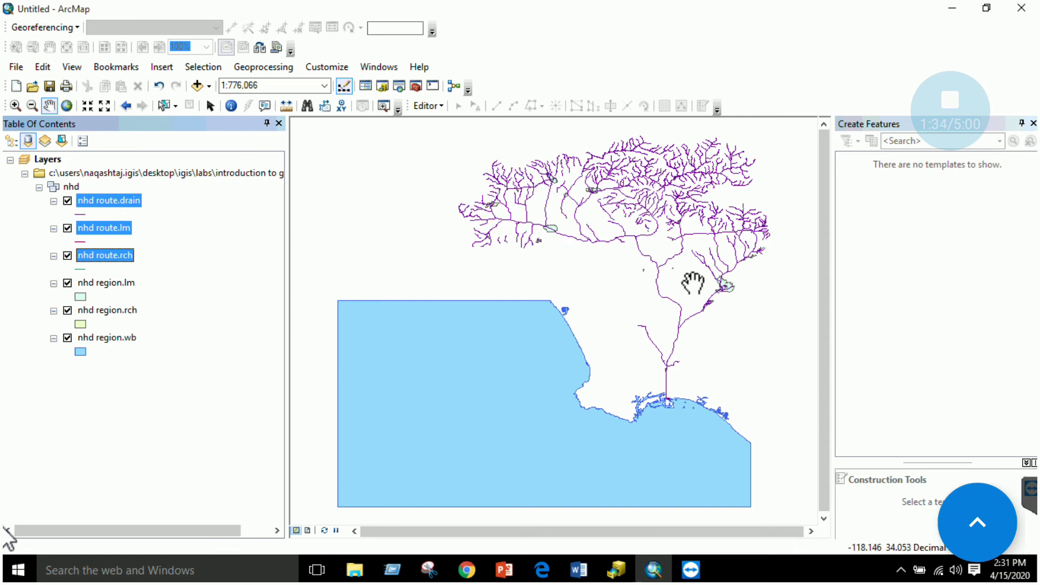
{"action": "right_click", "coordinate": [111, 200]}
{"action": "left_click", "coordinate": [46, 407]}
{"action": "right_click", "coordinate": [108, 201]}
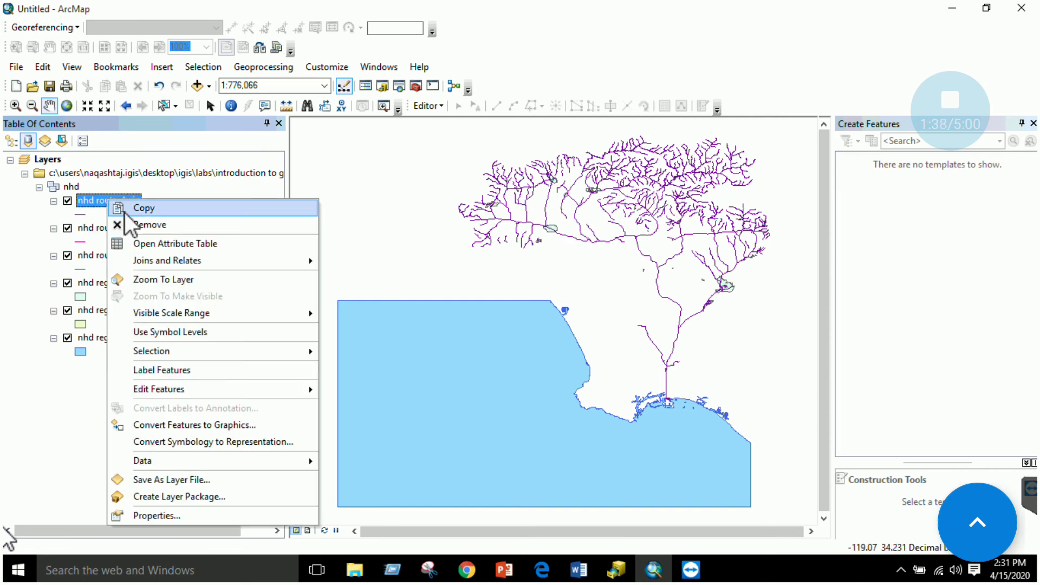
{"action": "left_click", "coordinate": [141, 244]}
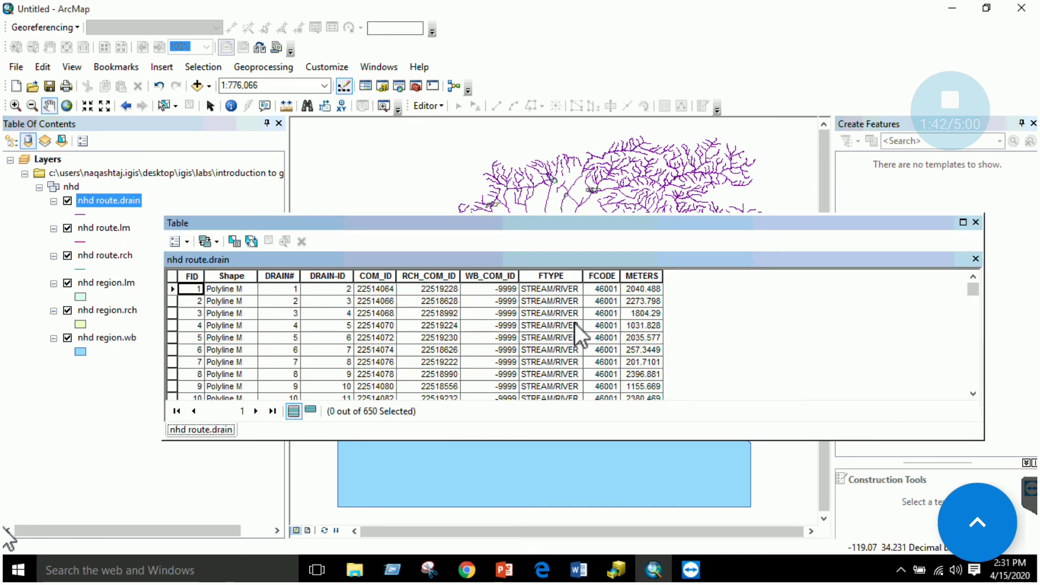
{"action": "left_click", "coordinate": [976, 222]}
{"action": "right_click", "coordinate": [122, 226]}
{"action": "left_click", "coordinate": [145, 269]}
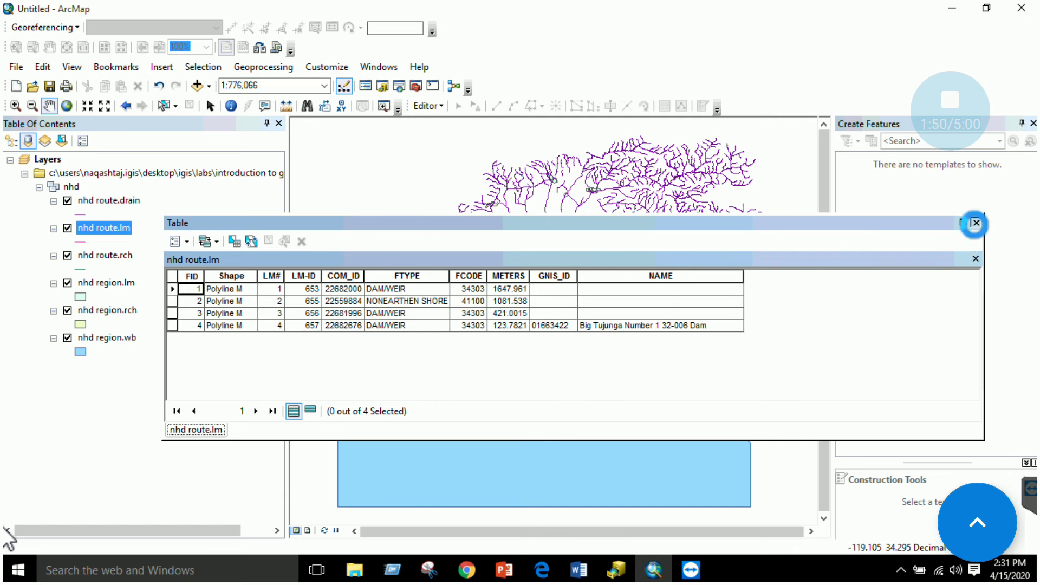
{"action": "left_click", "coordinate": [975, 222]}
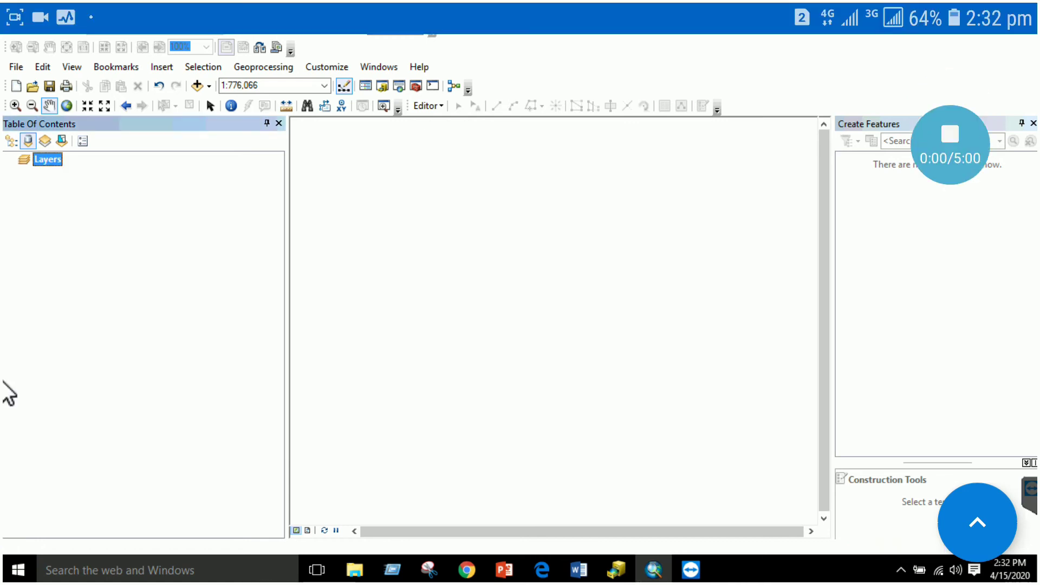
Step: Scroll the textbook PDF in Edge to the TIN surface and data structure figures
{"action": "left_click", "coordinate": [578, 570]}
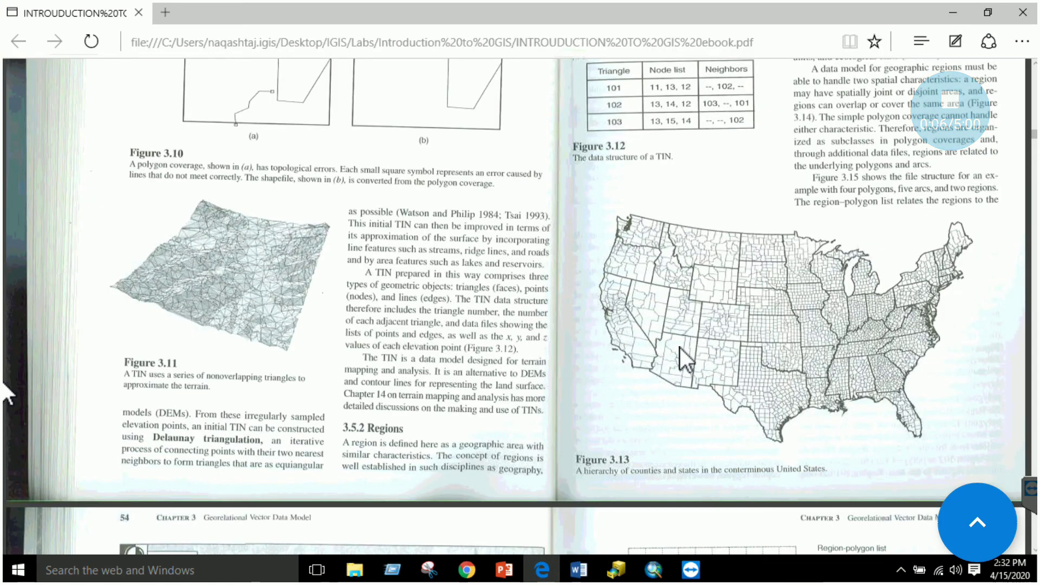
{"action": "scroll", "coordinate": [680, 347], "scroll_direction": "down", "scroll_amount": 4}
{"action": "scroll", "coordinate": [677, 346], "scroll_direction": "up", "scroll_amount": 4}
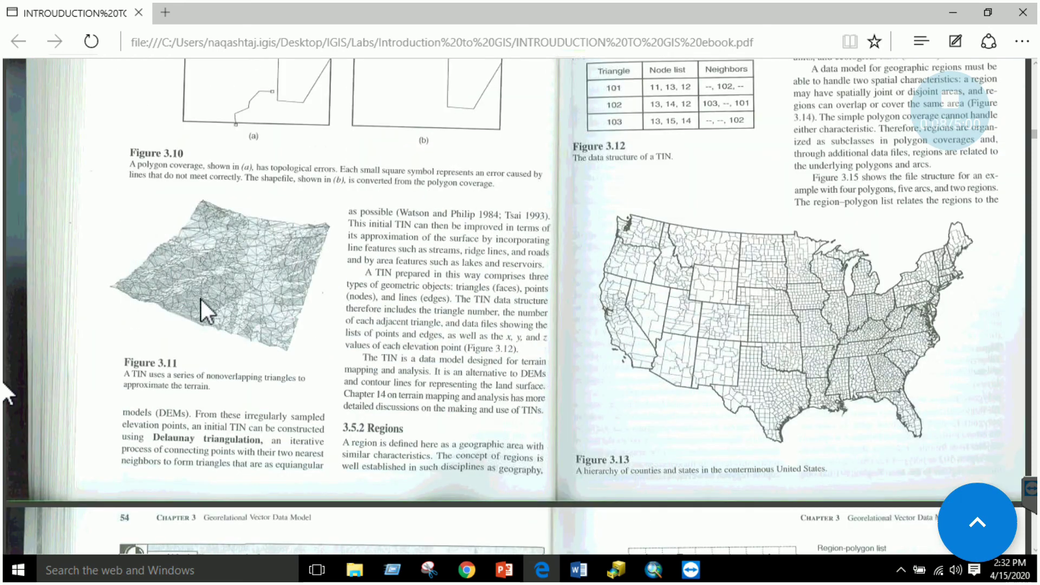
{"action": "scroll", "coordinate": [235, 287], "scroll_direction": "up", "scroll_amount": 4}
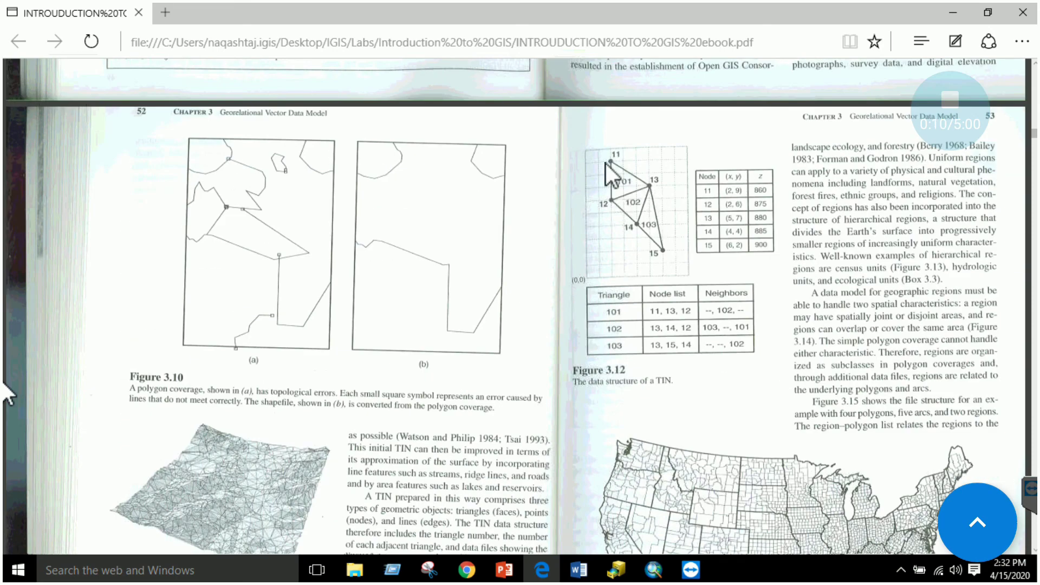
{"action": "scroll", "coordinate": [675, 260], "scroll_direction": "down", "scroll_amount": 3}
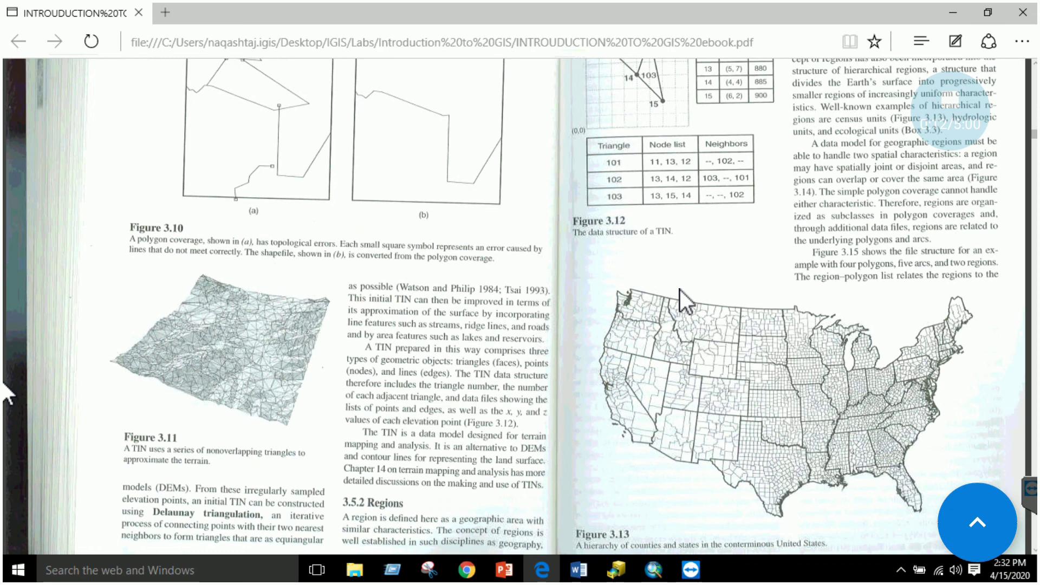
Step: Add the emidatin TIN to the map and dismiss the GCS_North_American_1927 coordinate warning
{"action": "left_click", "coordinate": [652, 571]}
{"action": "right_click", "coordinate": [51, 160]}
{"action": "left_click", "coordinate": [70, 169]}
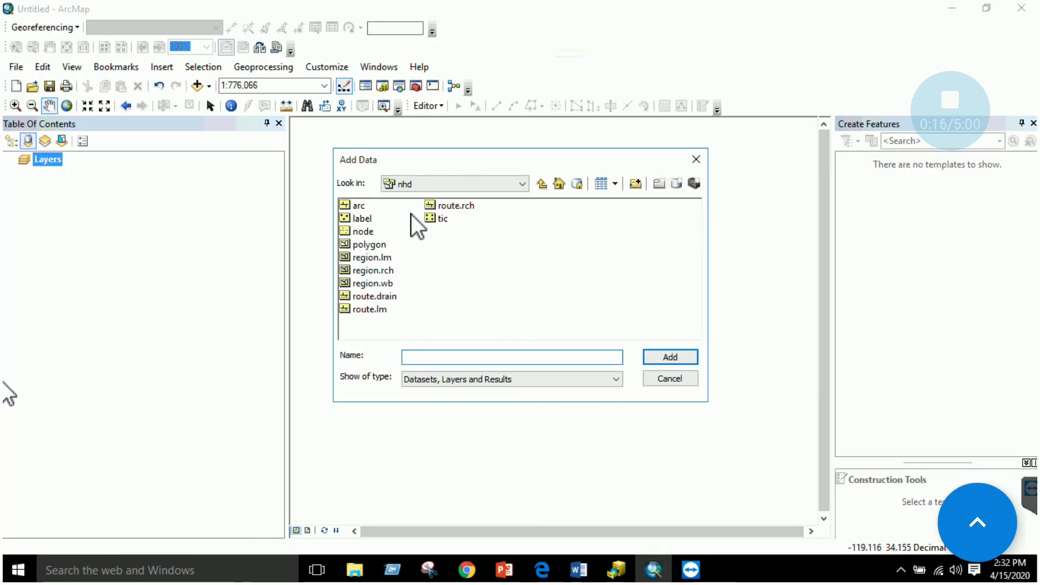
{"action": "left_click", "coordinate": [541, 185]}
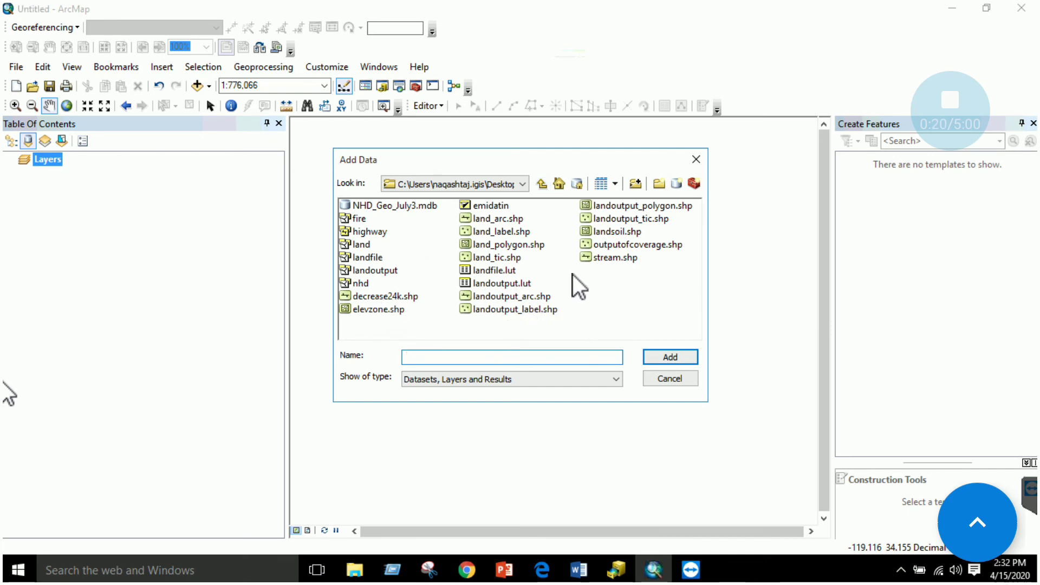
{"action": "double_click", "coordinate": [401, 206]}
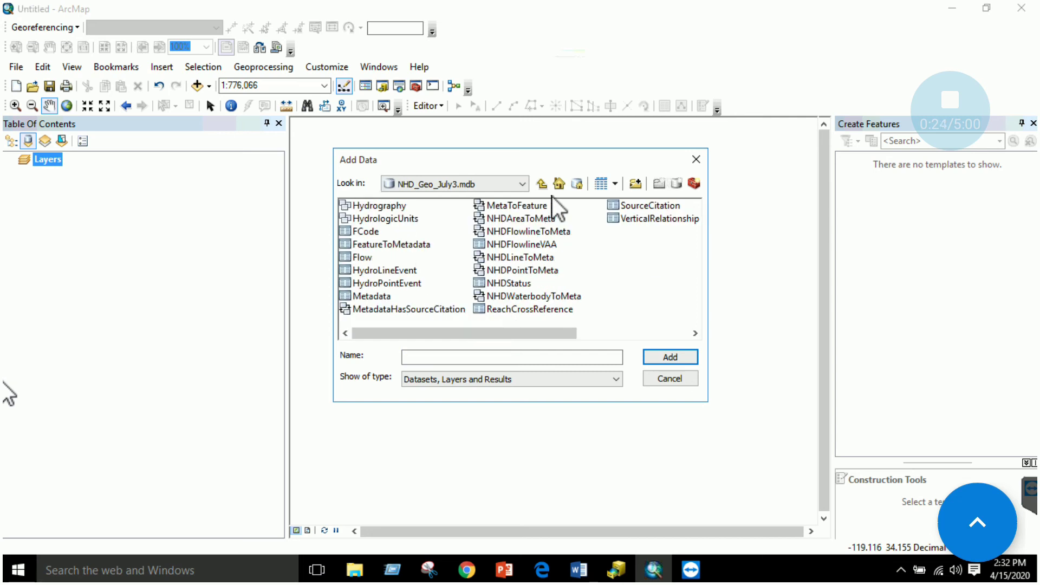
{"action": "left_click", "coordinate": [541, 184]}
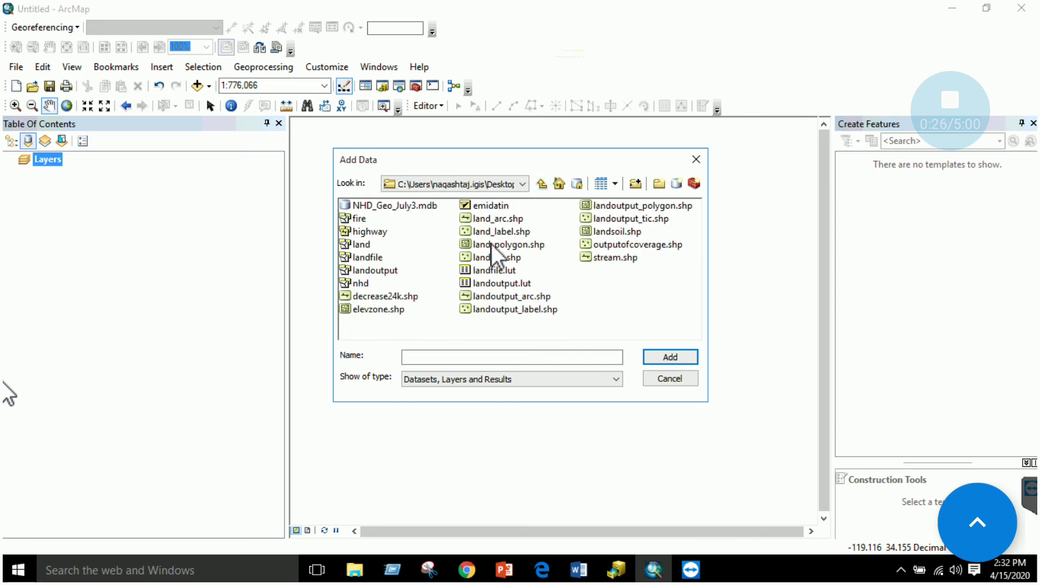
{"action": "double_click", "coordinate": [490, 207]}
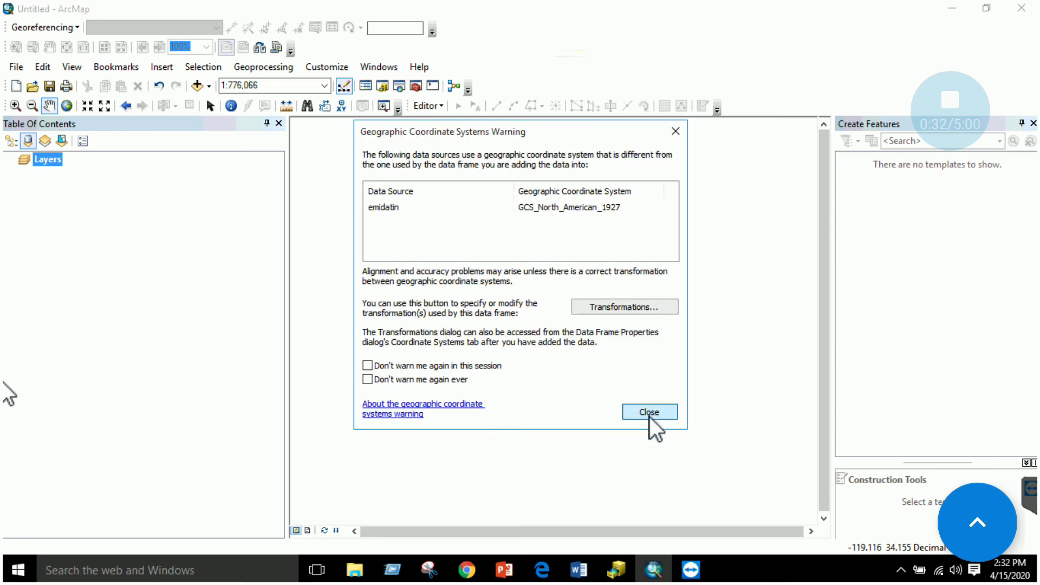
{"action": "left_click", "coordinate": [649, 415]}
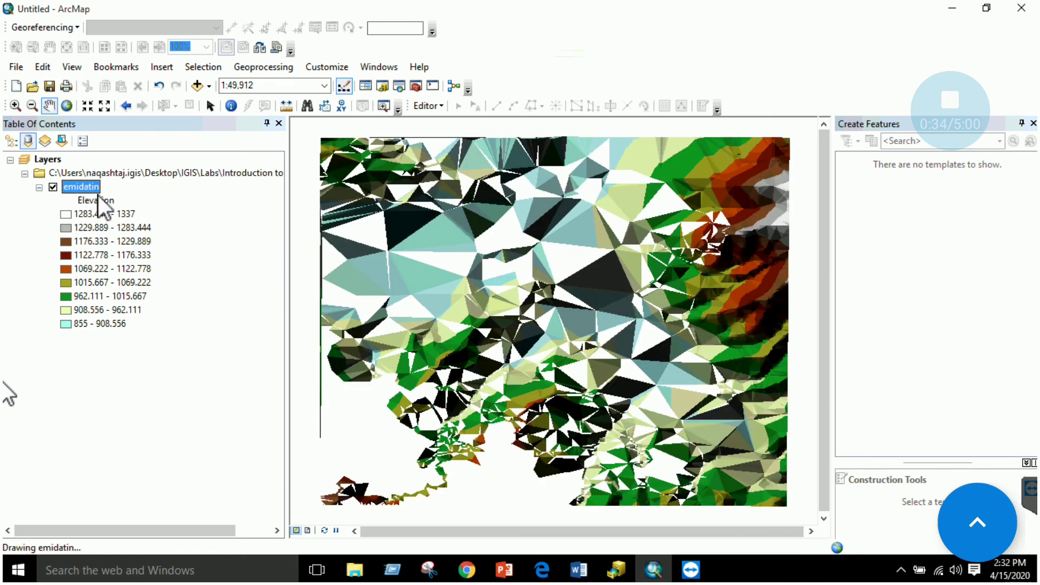
Step: Zoom to the emidatin layer's extent, then magnify to 1:5,000 to see individual triangles
{"action": "right_click", "coordinate": [99, 195]}
{"action": "left_click", "coordinate": [142, 232]}
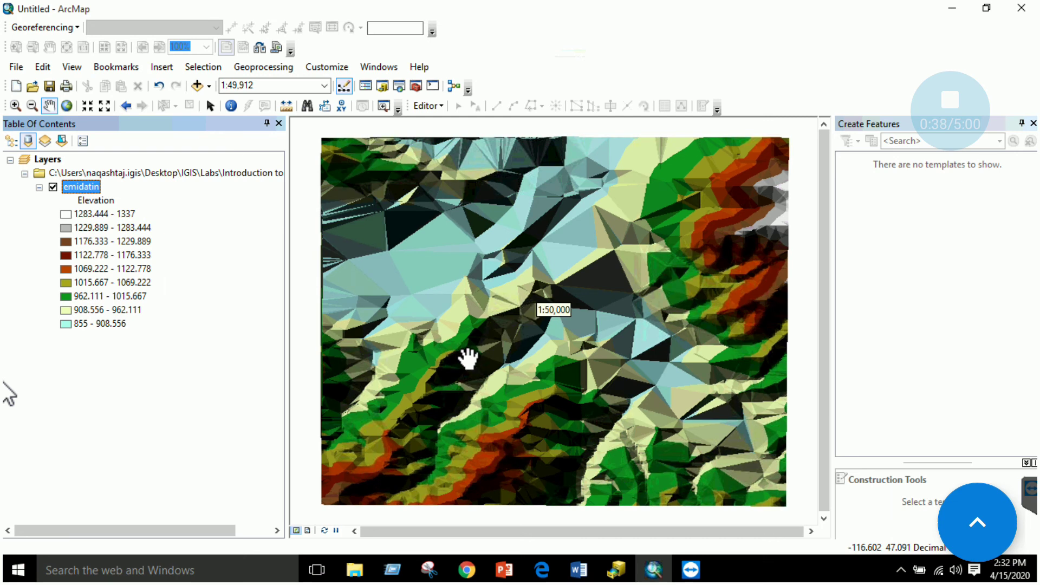
{"action": "scroll", "coordinate": [467, 358], "scroll_direction": "up", "scroll_amount": 3}
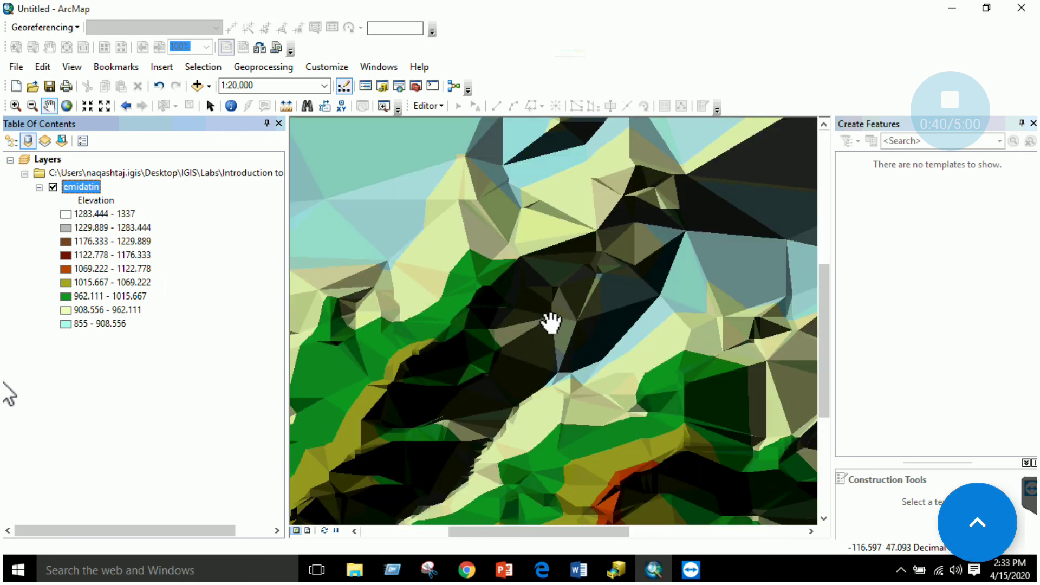
{"action": "scroll", "coordinate": [582, 302], "scroll_direction": "up", "scroll_amount": 3}
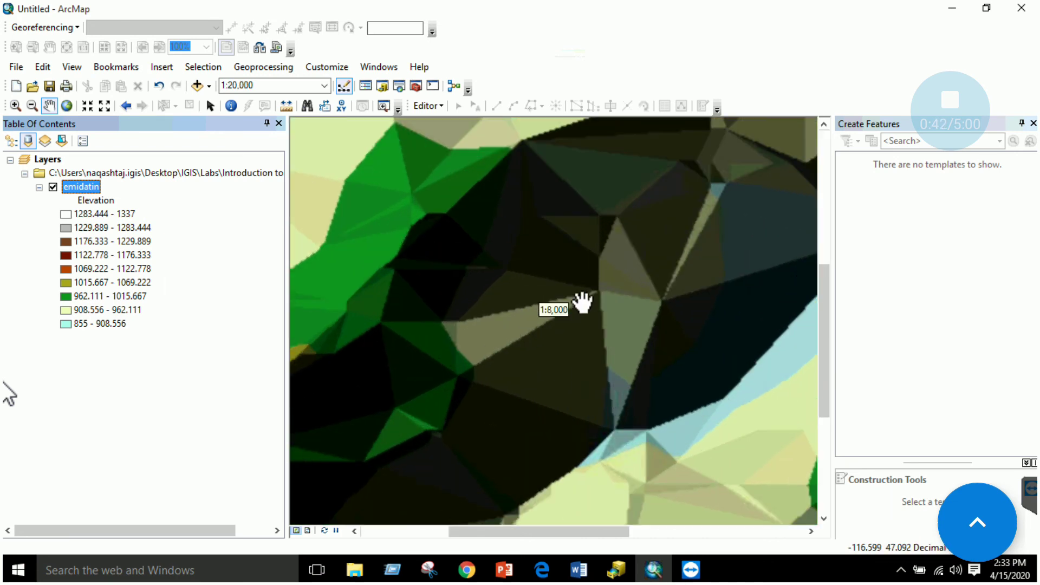
{"action": "scroll", "coordinate": [583, 302], "scroll_direction": "up", "scroll_amount": 2}
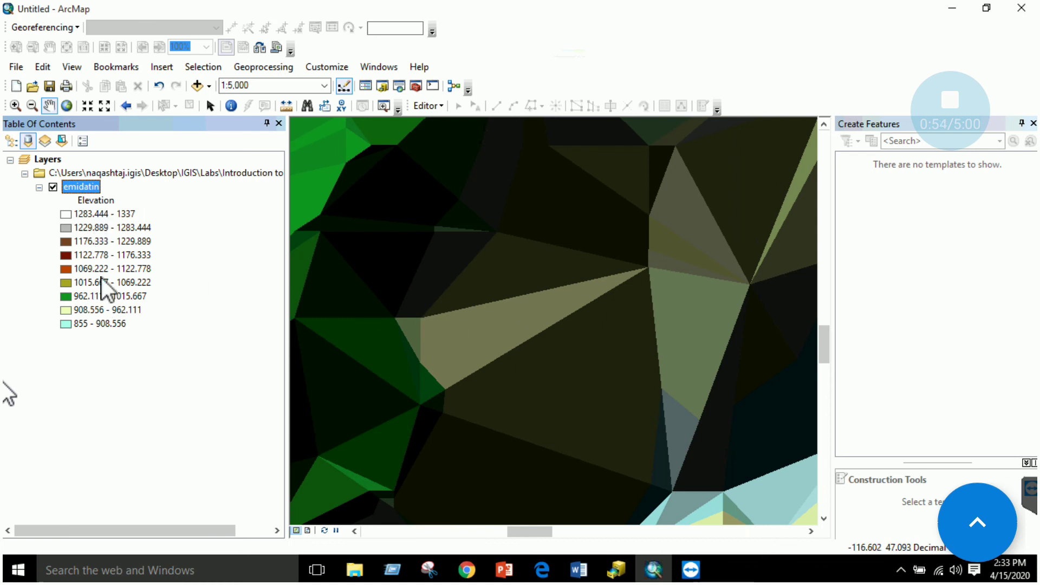
{"action": "right_click", "coordinate": [78, 186]}
Step: Symbolize emidatin with the yellow-red-magenta-blue colour ramp in 5 elevation classes
{"action": "left_click", "coordinate": [132, 348]}
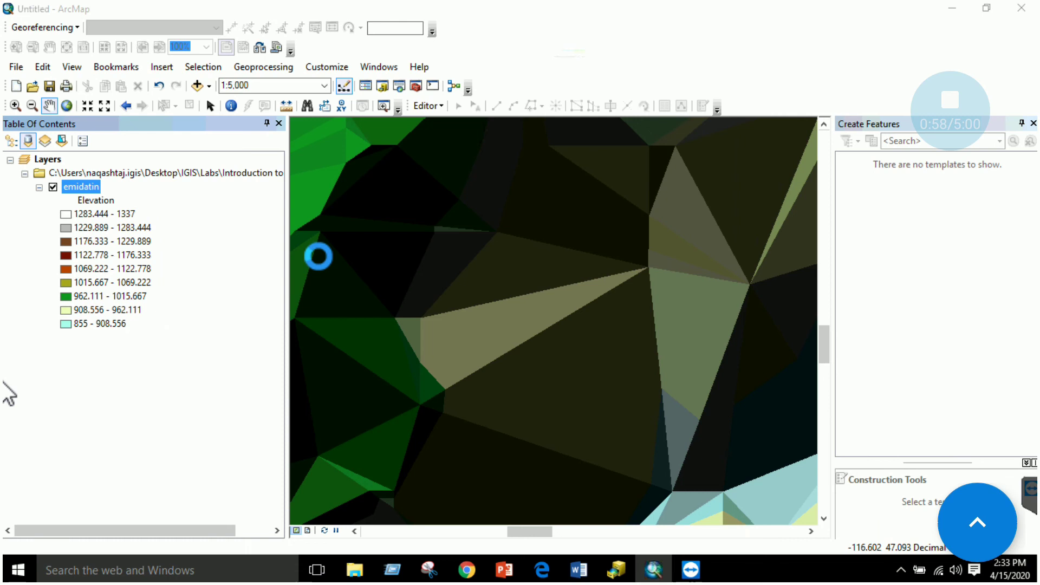
{"action": "left_click", "coordinate": [434, 133]}
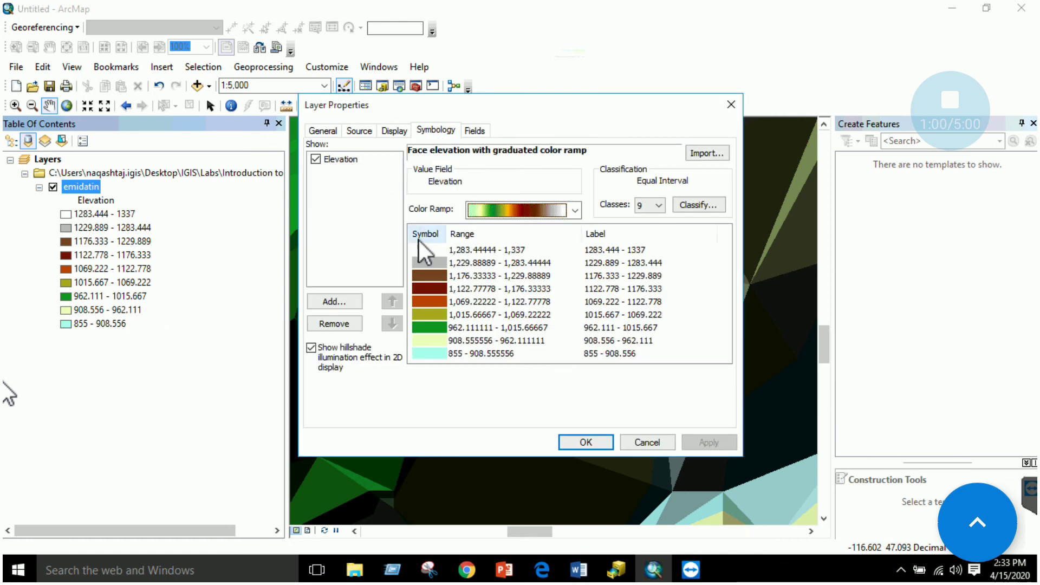
{"action": "left_click", "coordinate": [575, 211]}
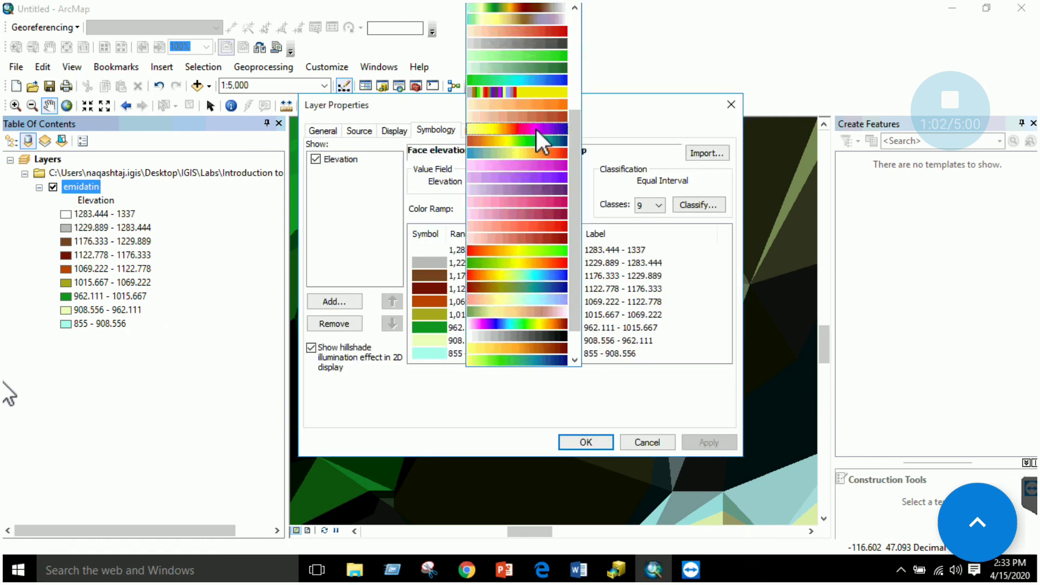
{"action": "left_click", "coordinate": [535, 129]}
{"action": "left_click", "coordinate": [651, 205]}
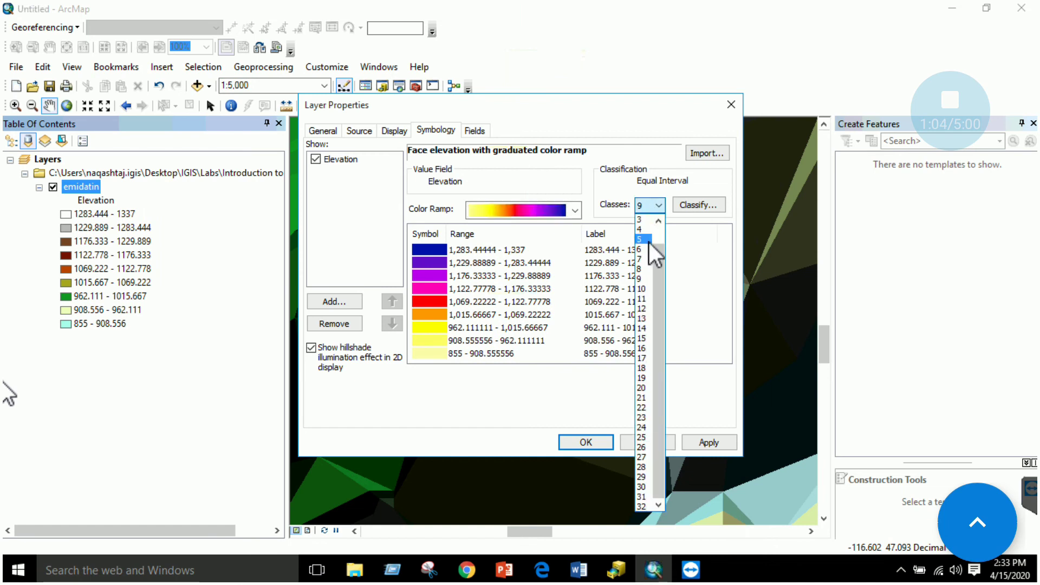
{"action": "left_click", "coordinate": [646, 241]}
{"action": "left_click", "coordinate": [656, 442]}
{"action": "left_click", "coordinate": [603, 444]}
Step: Zoom out and pan to view the whole recoloured emidatin TIN
{"action": "scroll", "coordinate": [582, 390], "scroll_direction": "down", "scroll_amount": 2}
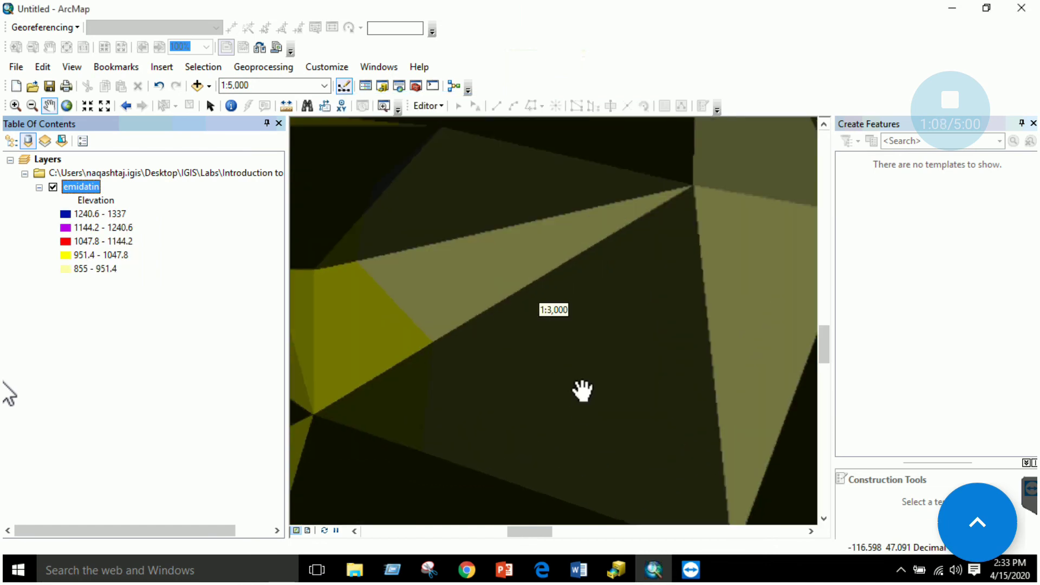
{"action": "scroll", "coordinate": [584, 391], "scroll_direction": "down", "scroll_amount": 3}
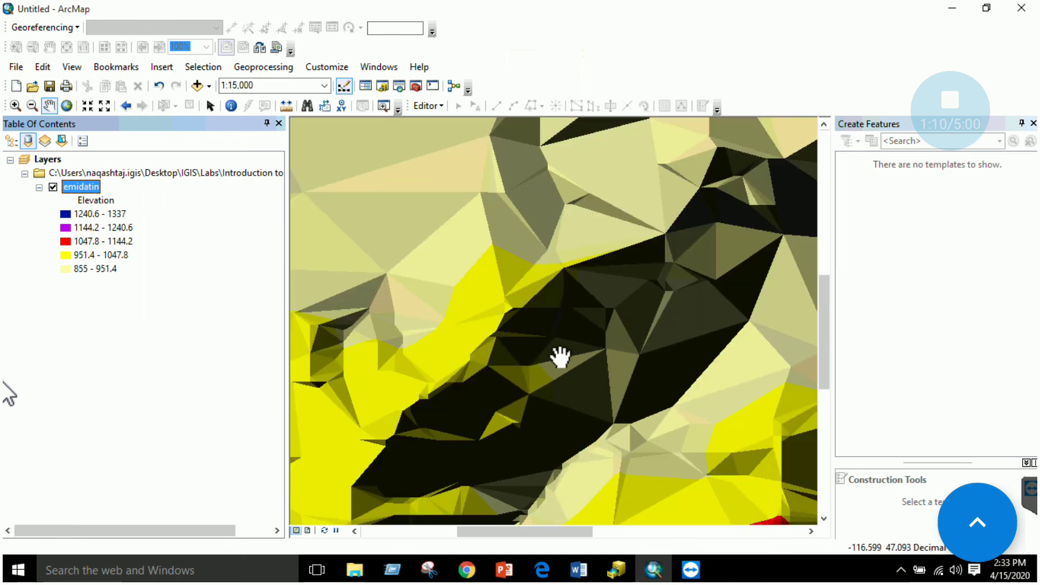
{"action": "scroll", "coordinate": [558, 355], "scroll_direction": "up", "scroll_amount": 5}
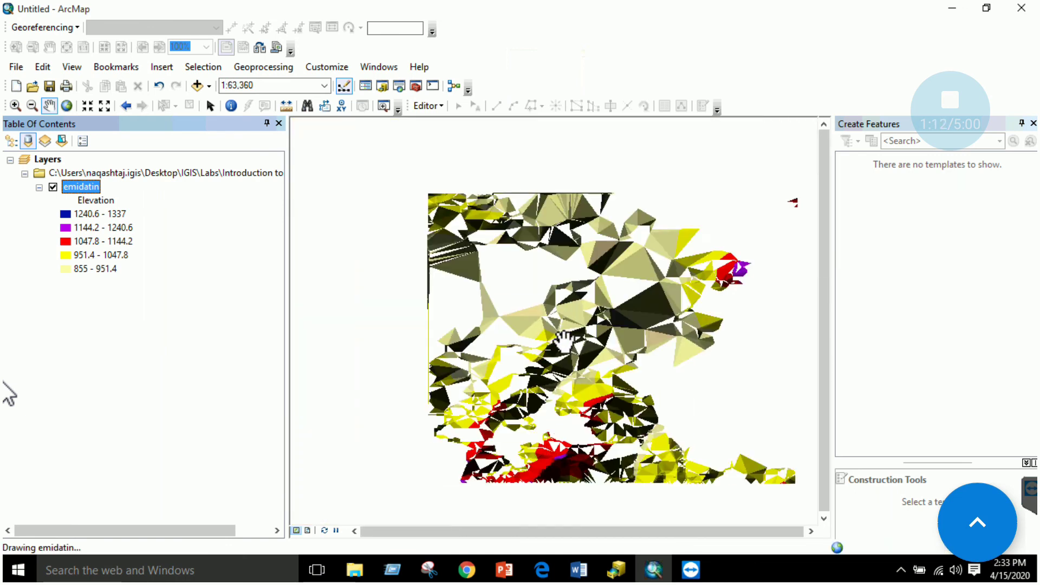
{"action": "left_click_drag", "start_coordinate": [657, 340], "coordinate": [619, 338]}
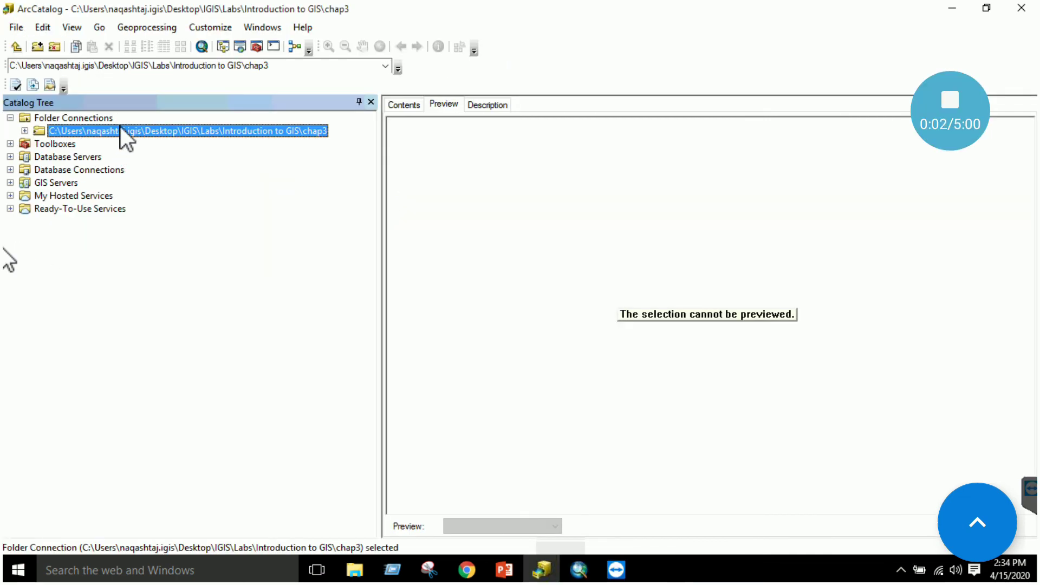
Step: Expand the chap3 folder connection in the Catalog Tree to list its contents
{"action": "right_click", "coordinate": [122, 127]}
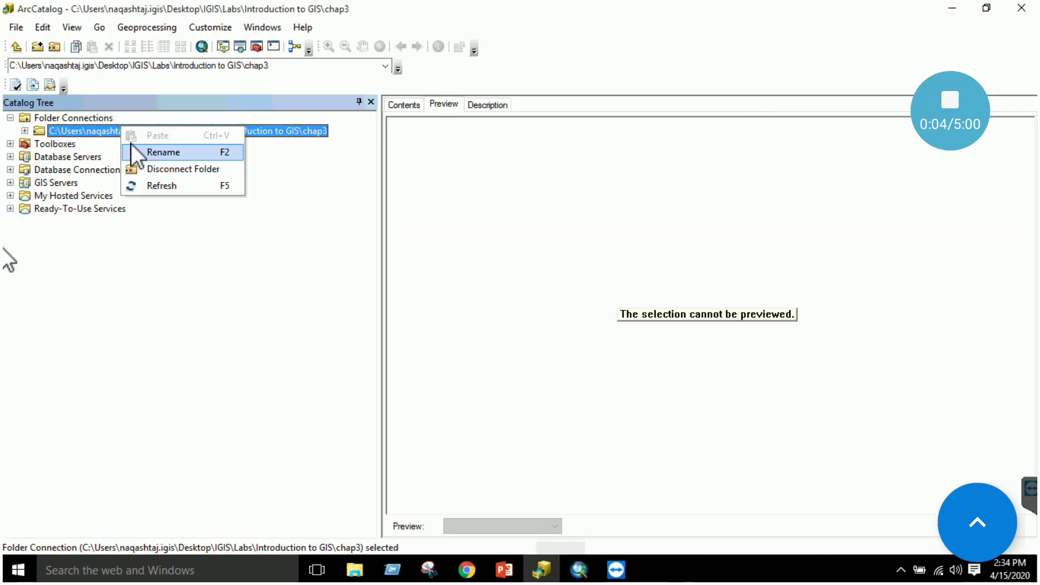
{"action": "left_click", "coordinate": [27, 131]}
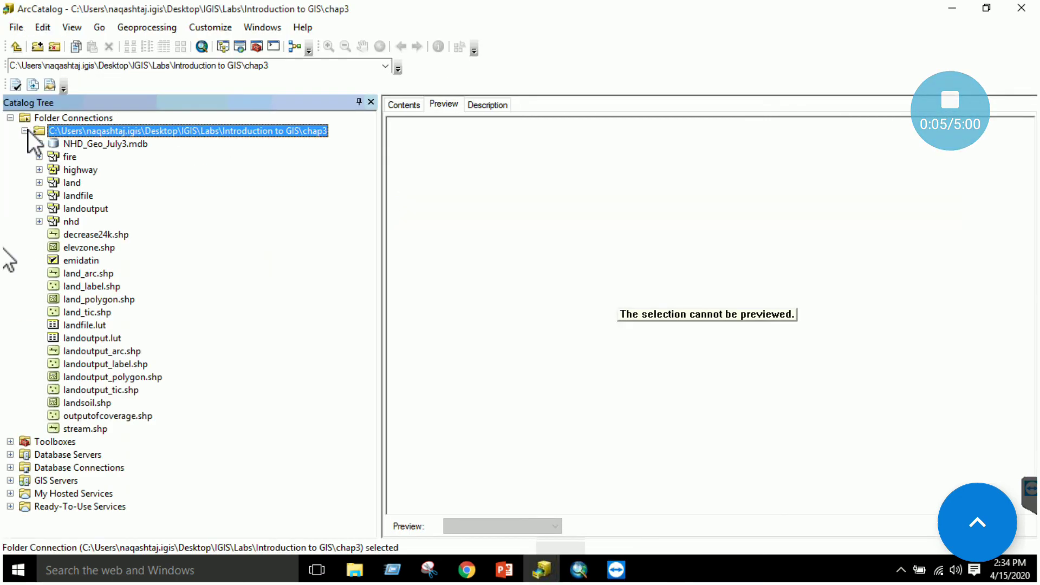
{"action": "right_click", "coordinate": [93, 133]}
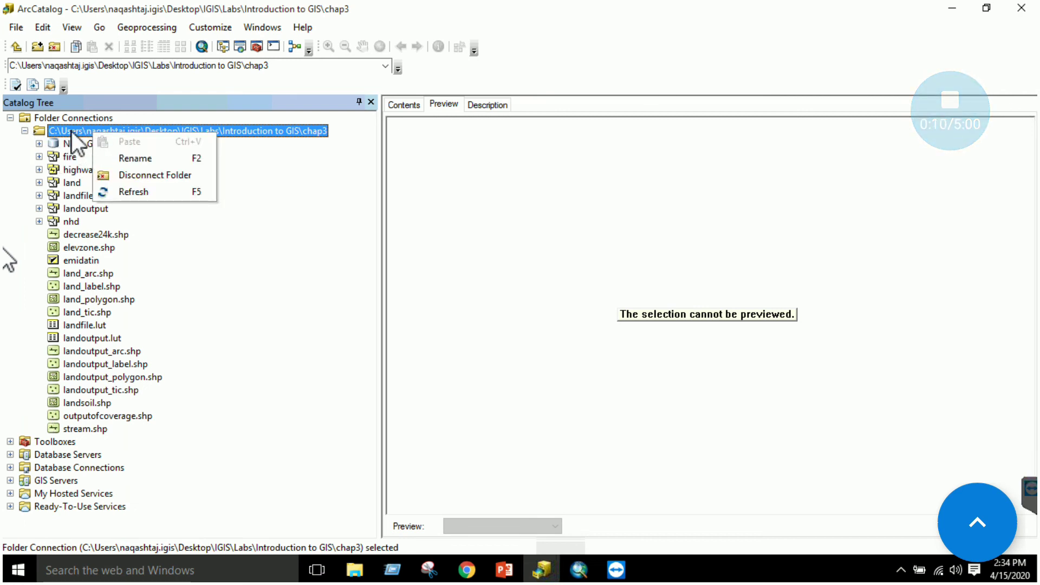
Step: Browse the New, Import and Export options for NHD_Geo_July3.mdb without running any, then return to ArcMap
{"action": "right_click", "coordinate": [76, 144]}
{"action": "mouse_move", "coordinate": [134, 266]}
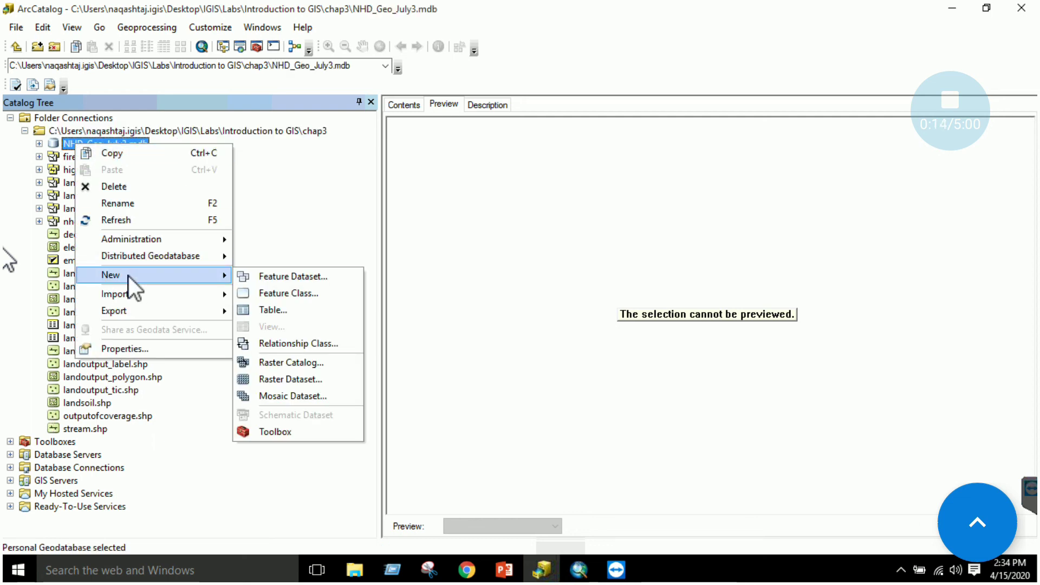
{"action": "right_click", "coordinate": [70, 144]}
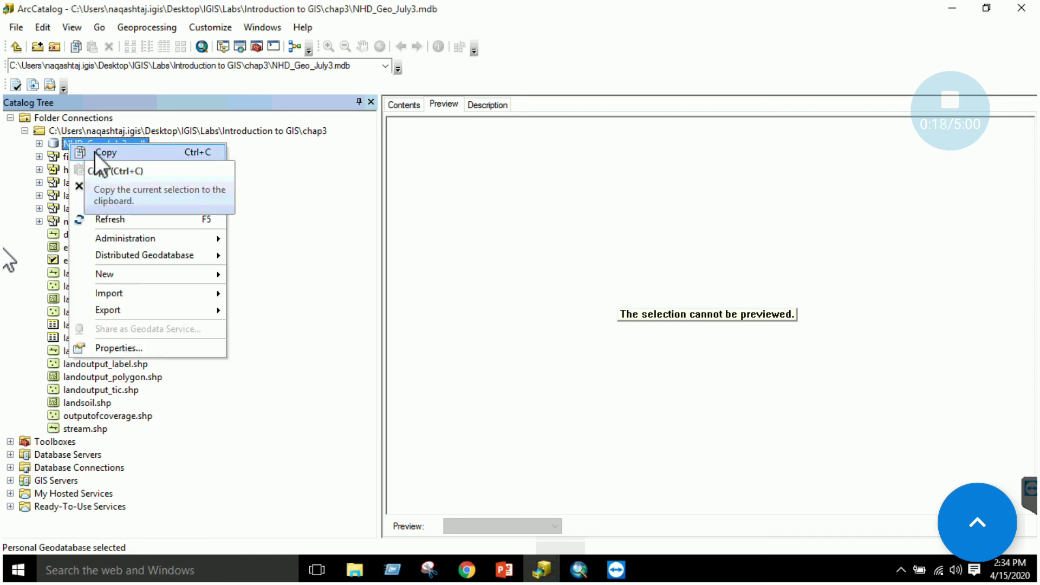
{"action": "mouse_move", "coordinate": [139, 277]}
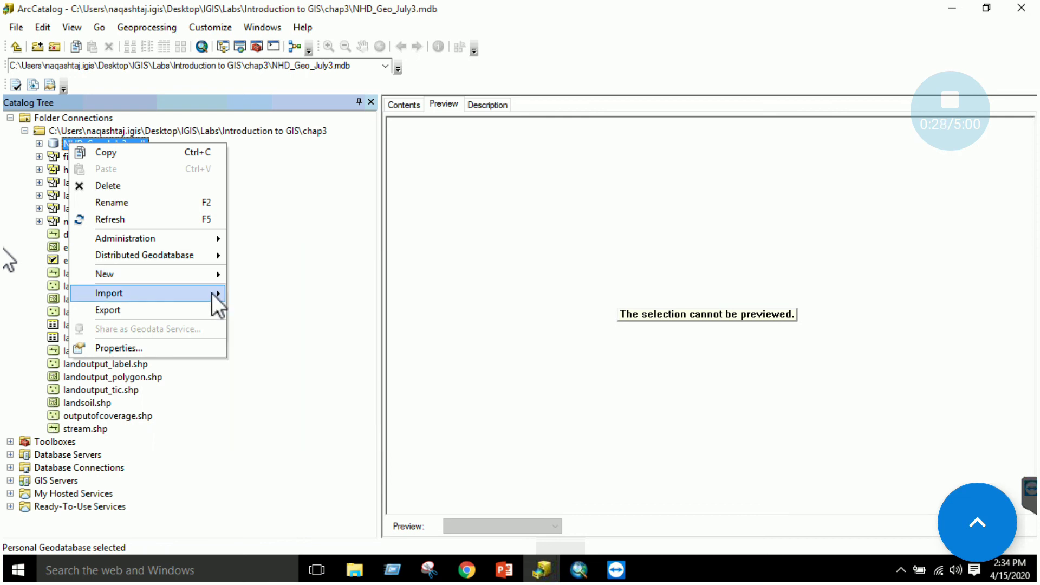
{"action": "mouse_move", "coordinate": [213, 293]}
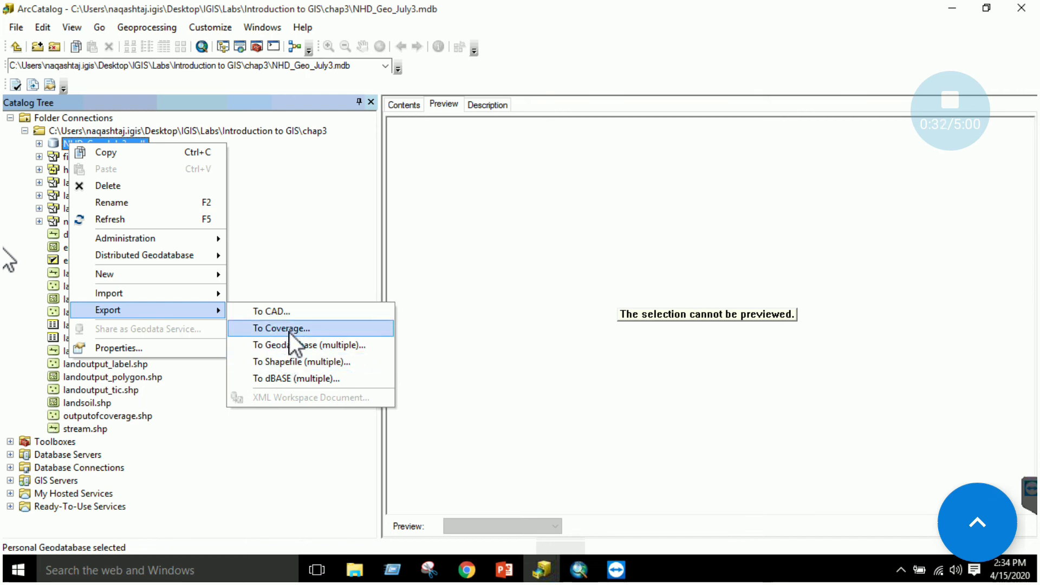
{"action": "left_click", "coordinate": [284, 233]}
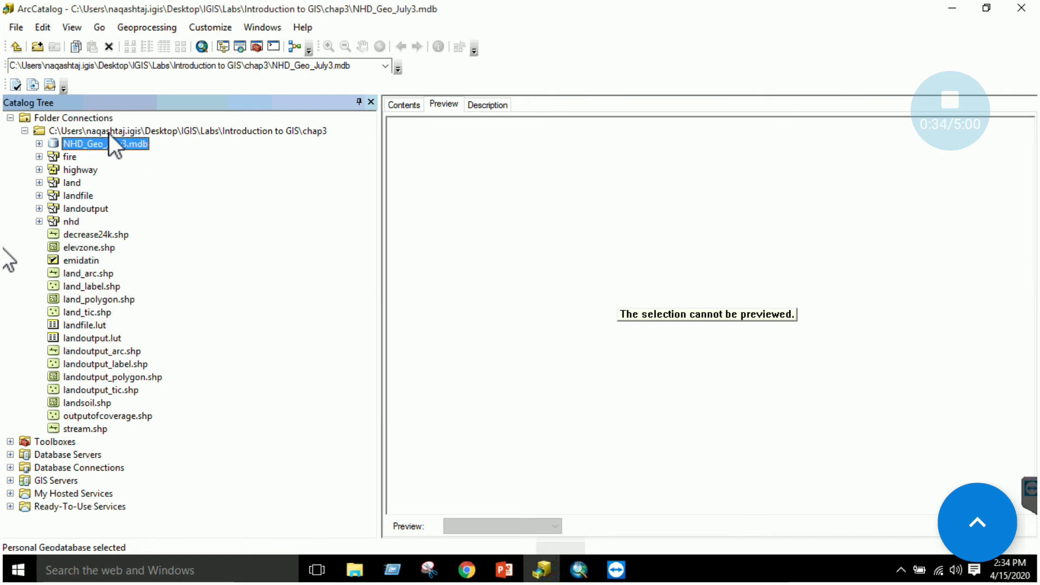
{"action": "right_click", "coordinate": [175, 133]}
{"action": "left_click", "coordinate": [235, 255]}
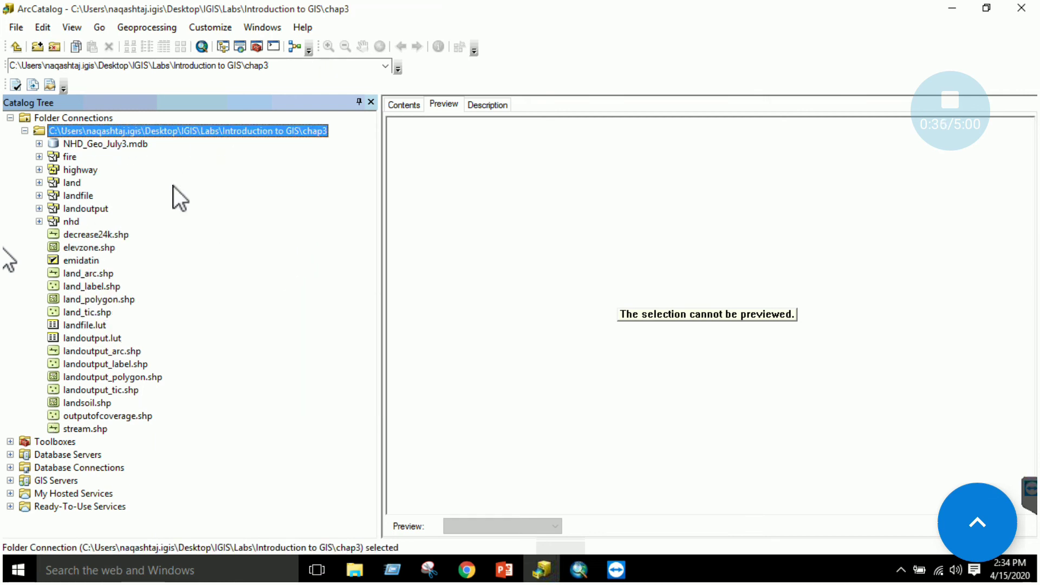
{"action": "left_click", "coordinate": [579, 569]}
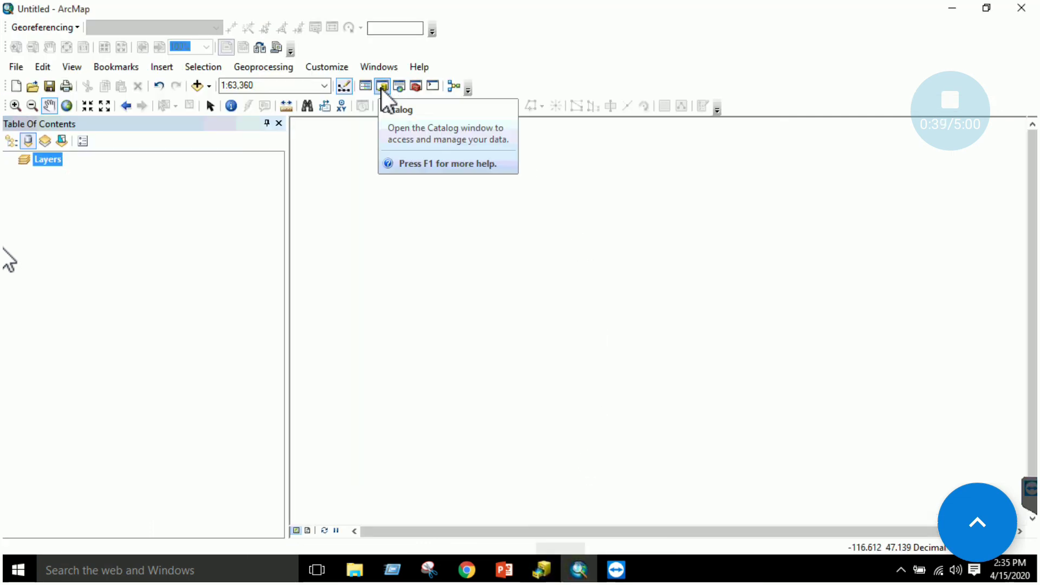
Step: Open the Catalog window and create a New File Geodatabase.gdb in the chap3 folder
{"action": "left_click", "coordinate": [384, 90]}
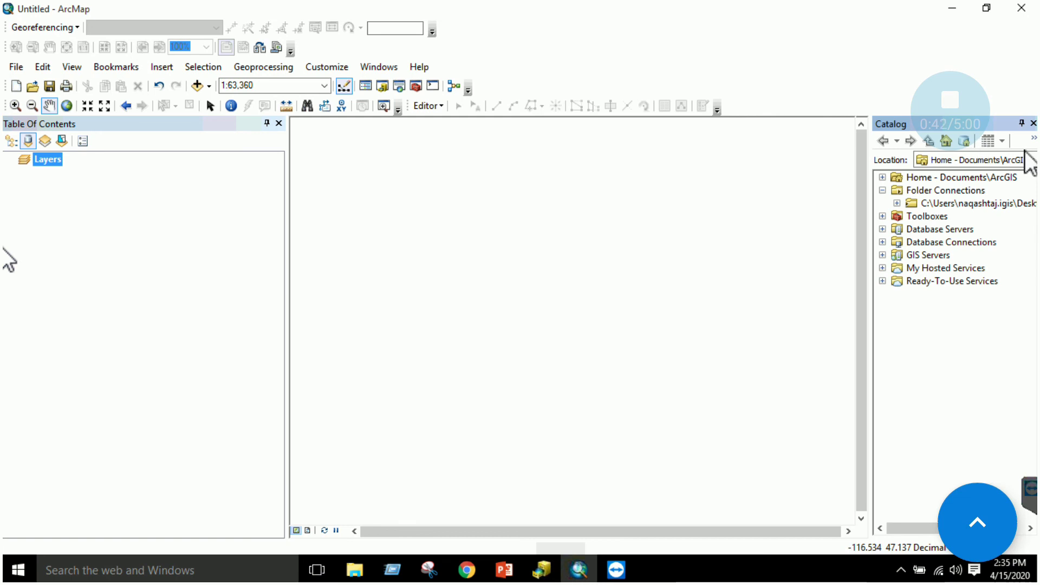
{"action": "right_click", "coordinate": [981, 201]}
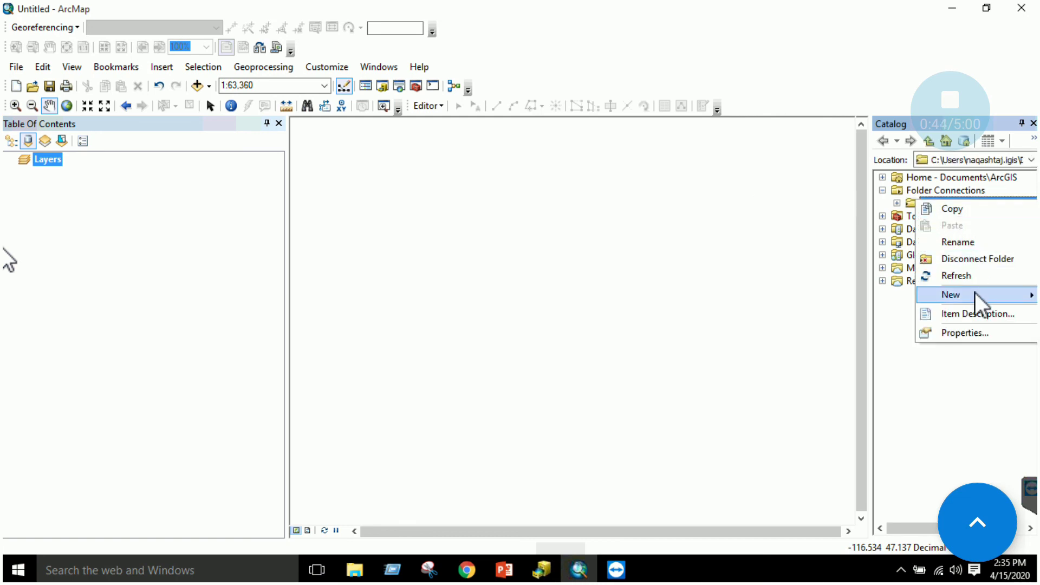
{"action": "mouse_move", "coordinate": [975, 292]}
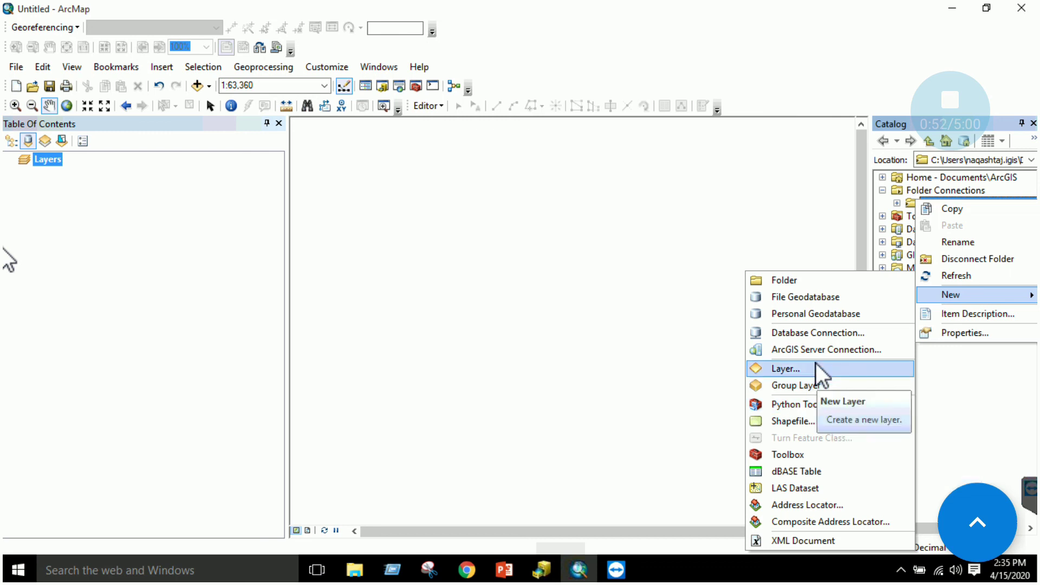
{"action": "left_click", "coordinate": [873, 263]}
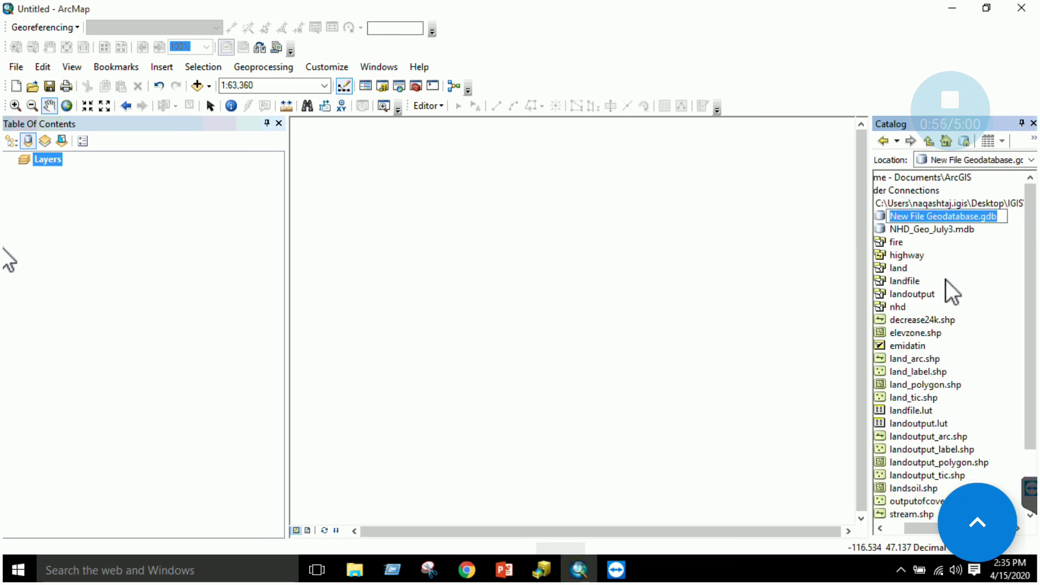
{"action": "right_click", "coordinate": [948, 217]}
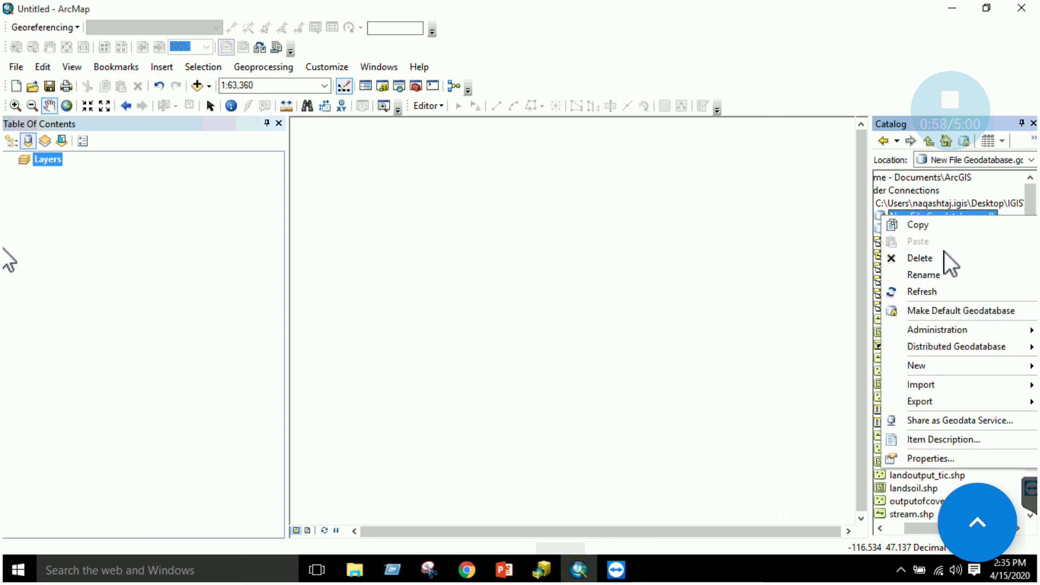
{"action": "mouse_move", "coordinate": [938, 366]}
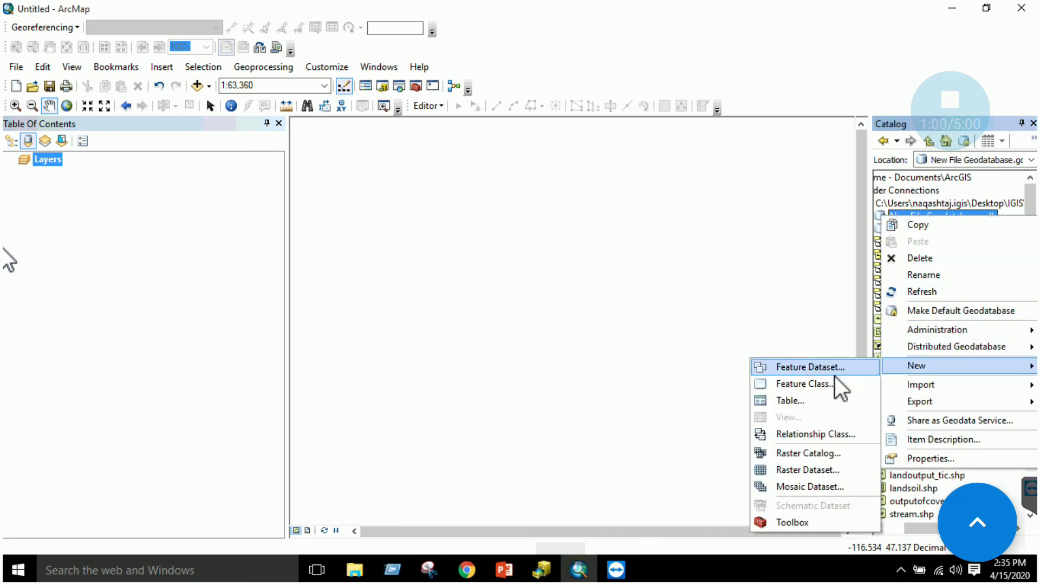